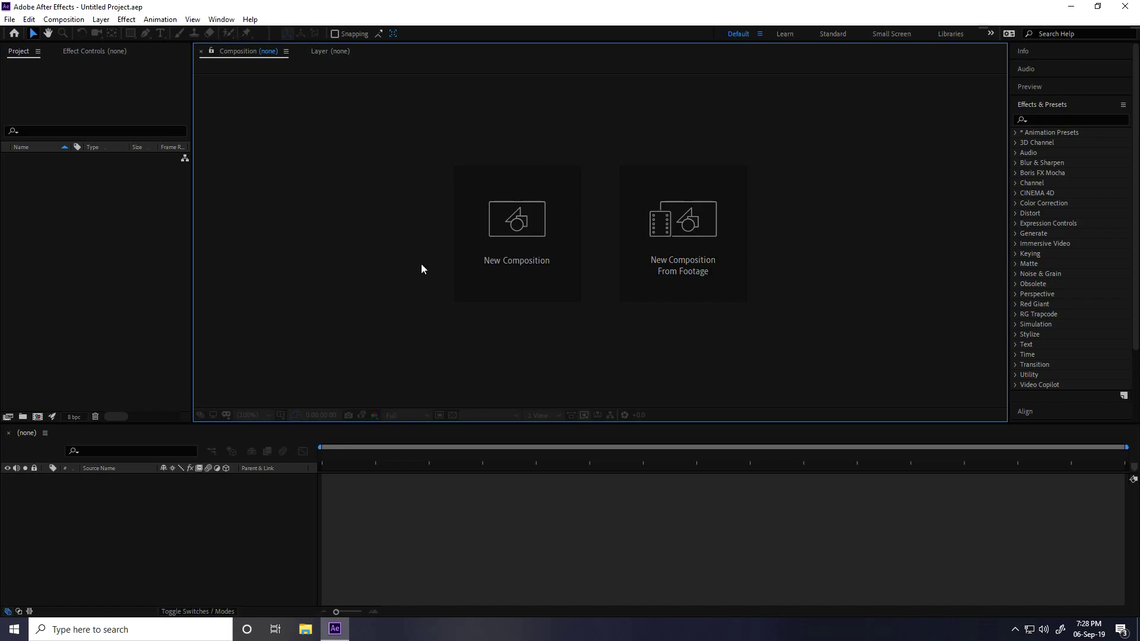
Create a composition named MAIN COMP using the HDTV 1080 29.97 preset.
{"action": "left_click", "coordinate": [541, 265]}
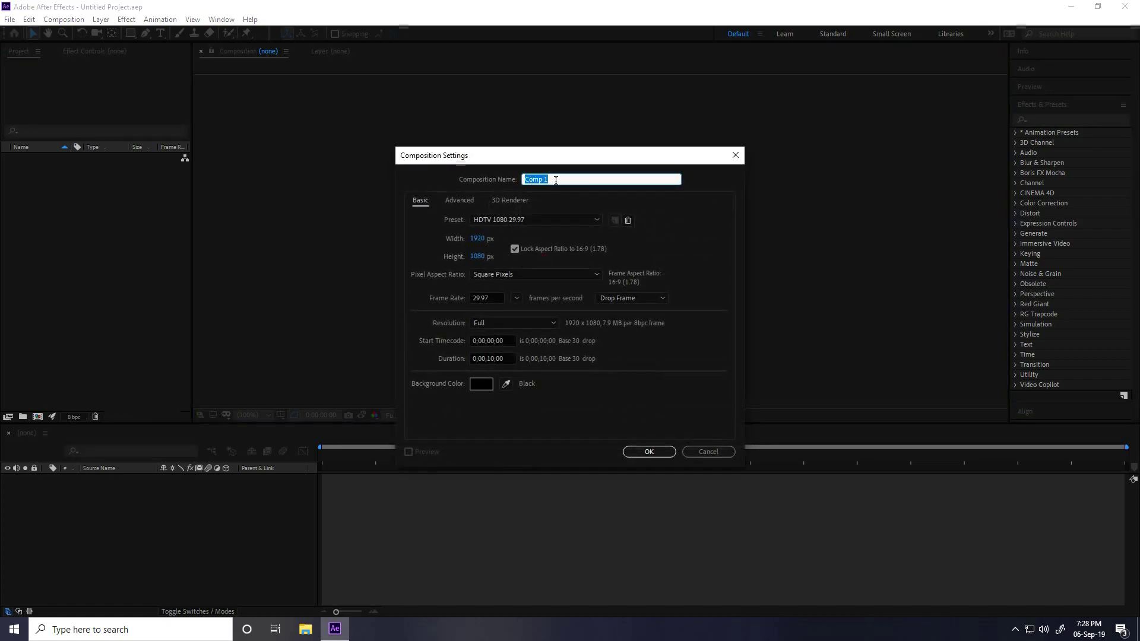
{"action": "type", "text": "MAIN COMP"}
{"action": "left_click", "coordinate": [490, 221]}
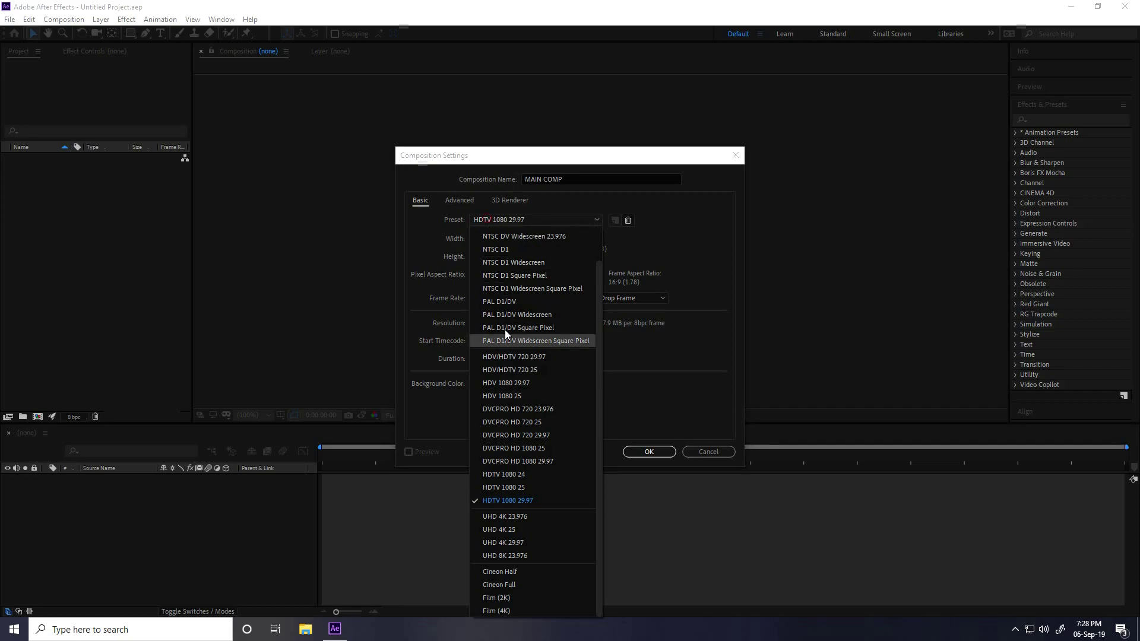
{"action": "left_click", "coordinate": [542, 502]}
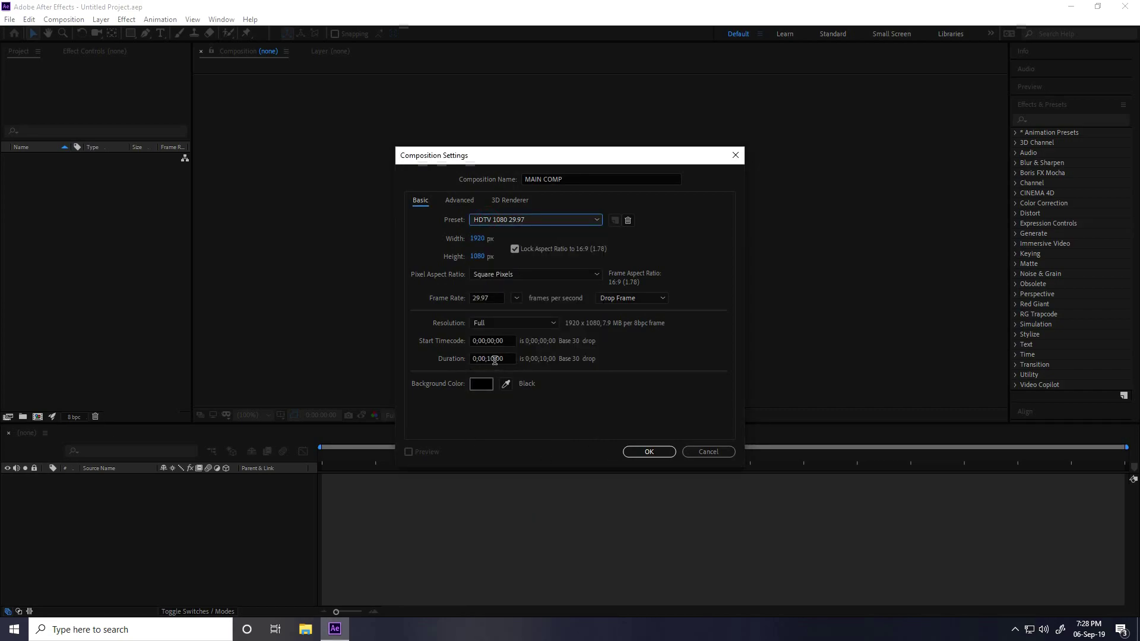
{"action": "left_click", "coordinate": [649, 452]}
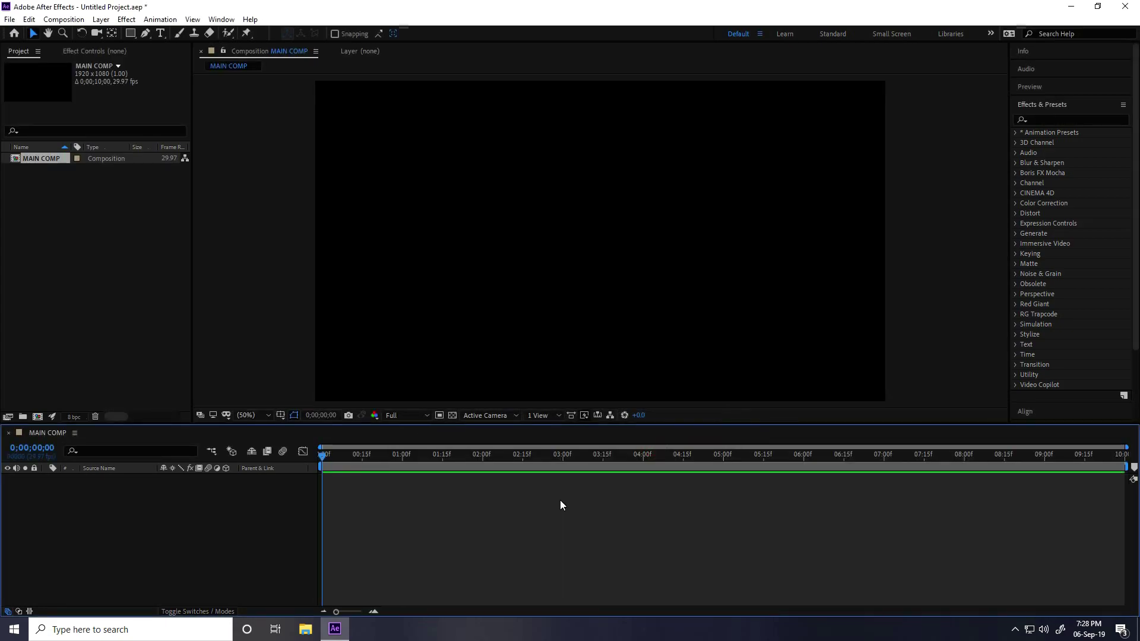
Import logo 2.png as footage and place it left of centre in MAIN COMP.
{"action": "left_click", "coordinate": [100, 247]}
{"action": "right_click", "coordinate": [81, 237]}
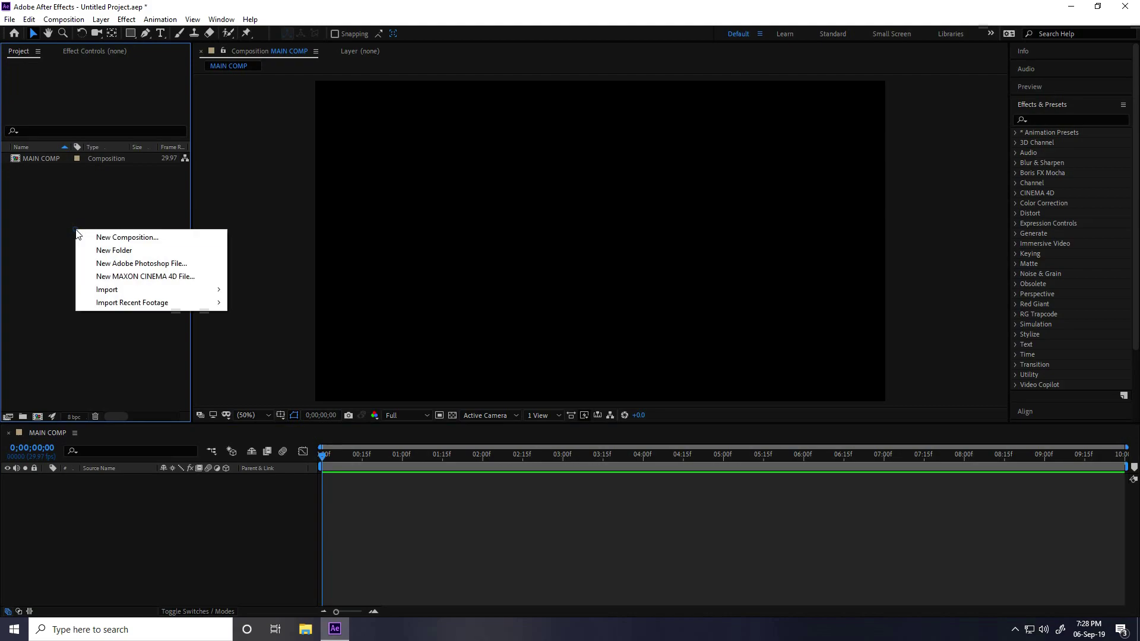
{"action": "mouse_move", "coordinate": [198, 291]}
{"action": "left_click", "coordinate": [276, 294]}
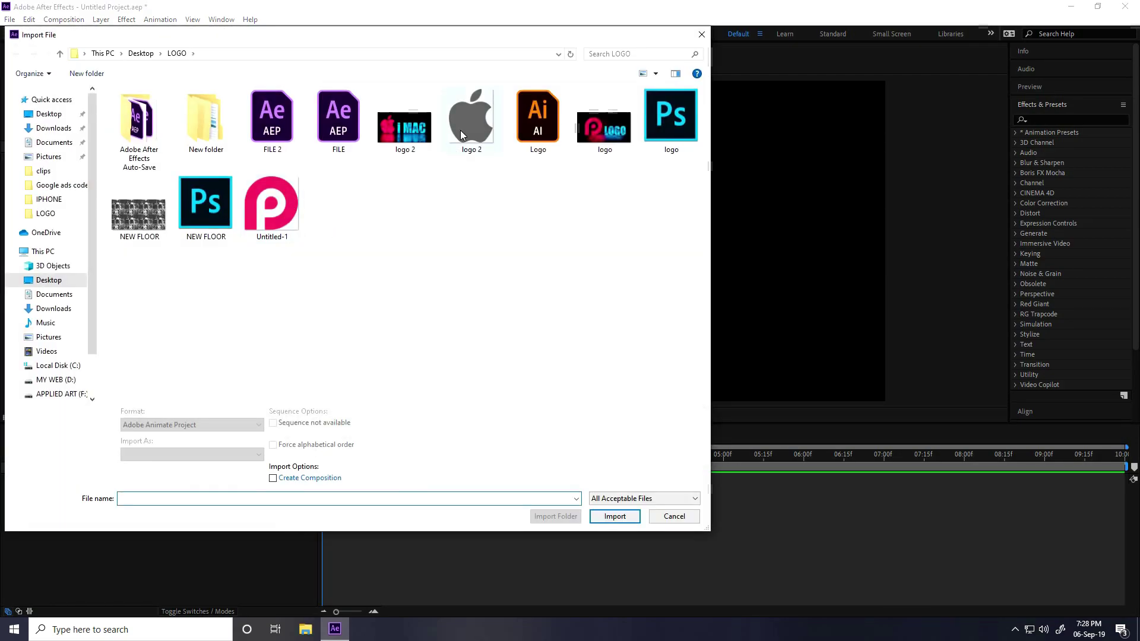
{"action": "left_click", "coordinate": [462, 132]}
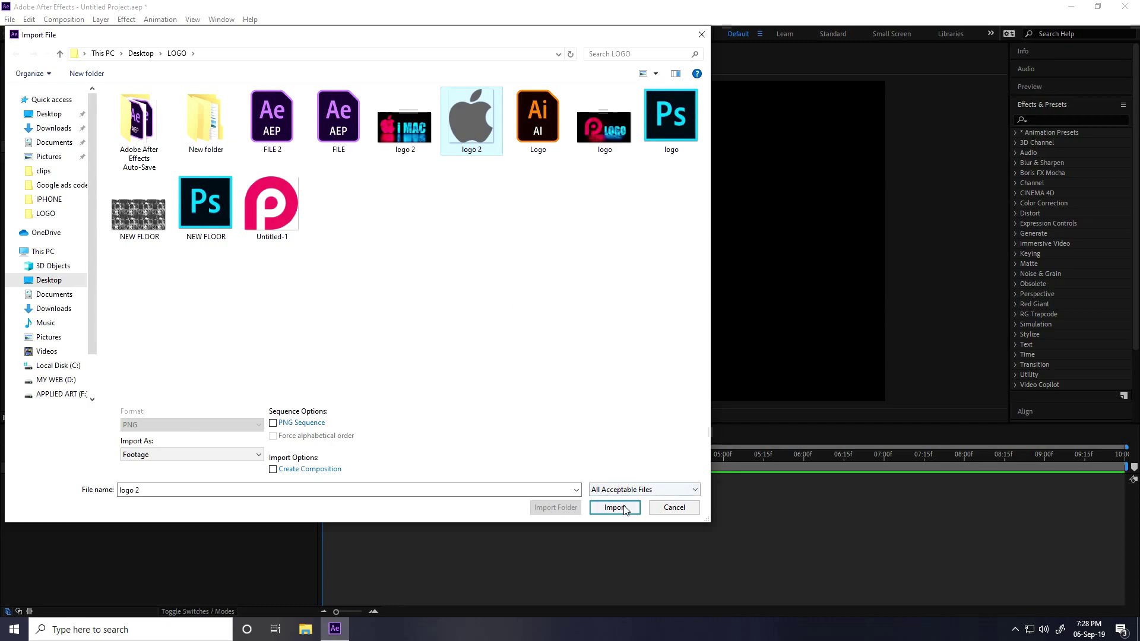
{"action": "left_click", "coordinate": [609, 508]}
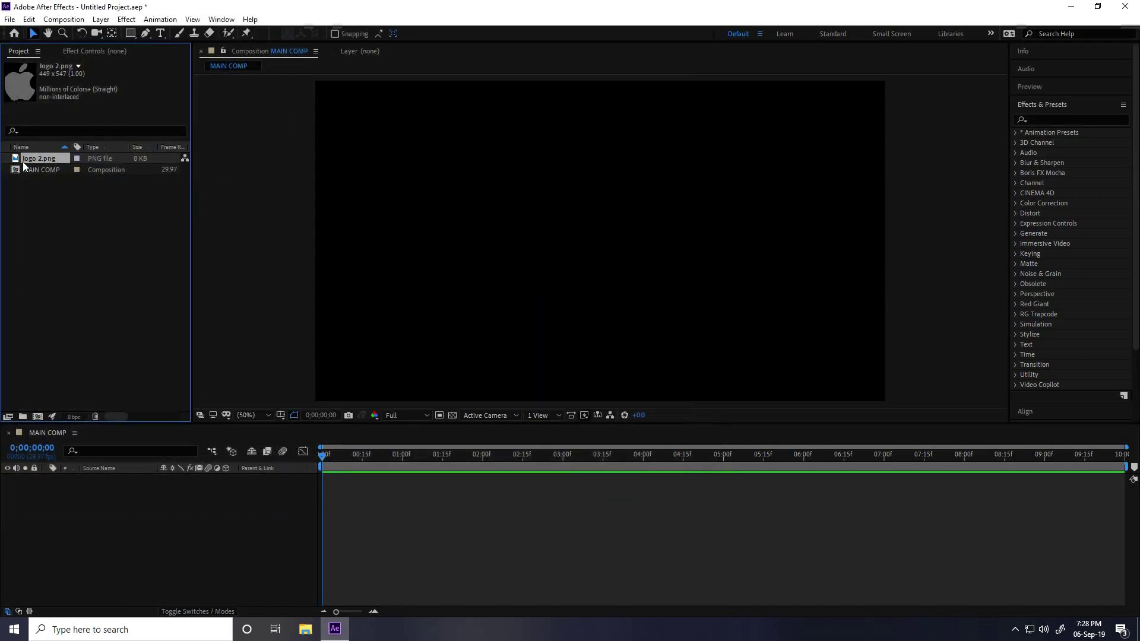
{"action": "left_click_drag", "start_coordinate": [74, 352], "coordinate": [105, 522]}
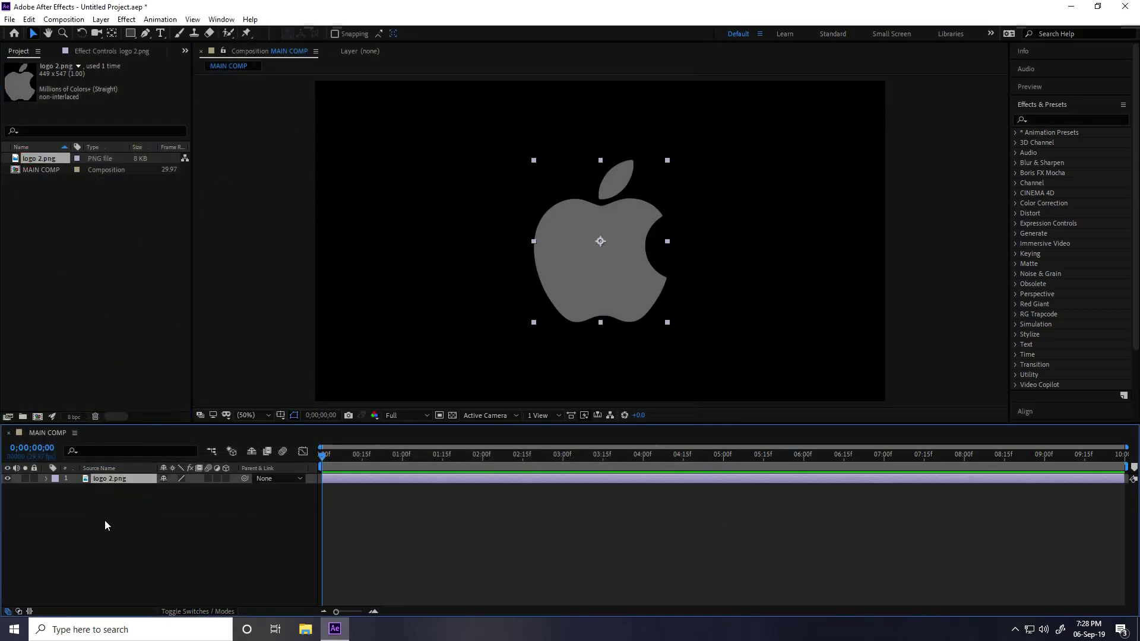
{"action": "left_click_drag", "start_coordinate": [624, 274], "coordinate": [508, 255]}
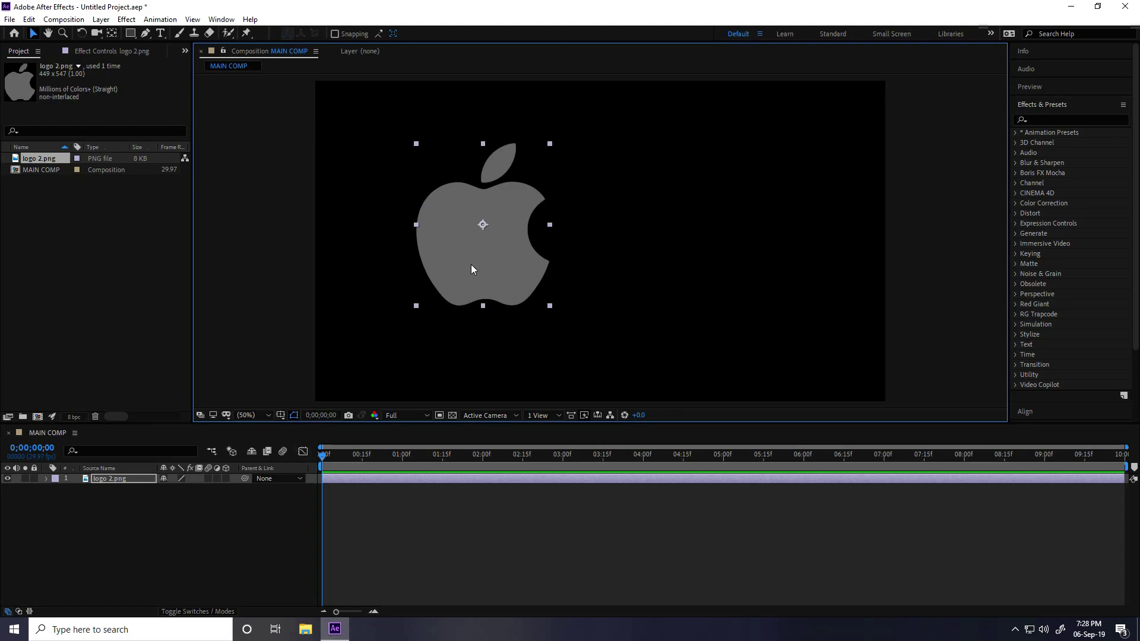
Add the text "i MAC" beside the apple logo on its right and centre the text layer's anchor point.
{"action": "right_click", "coordinate": [145, 543]}
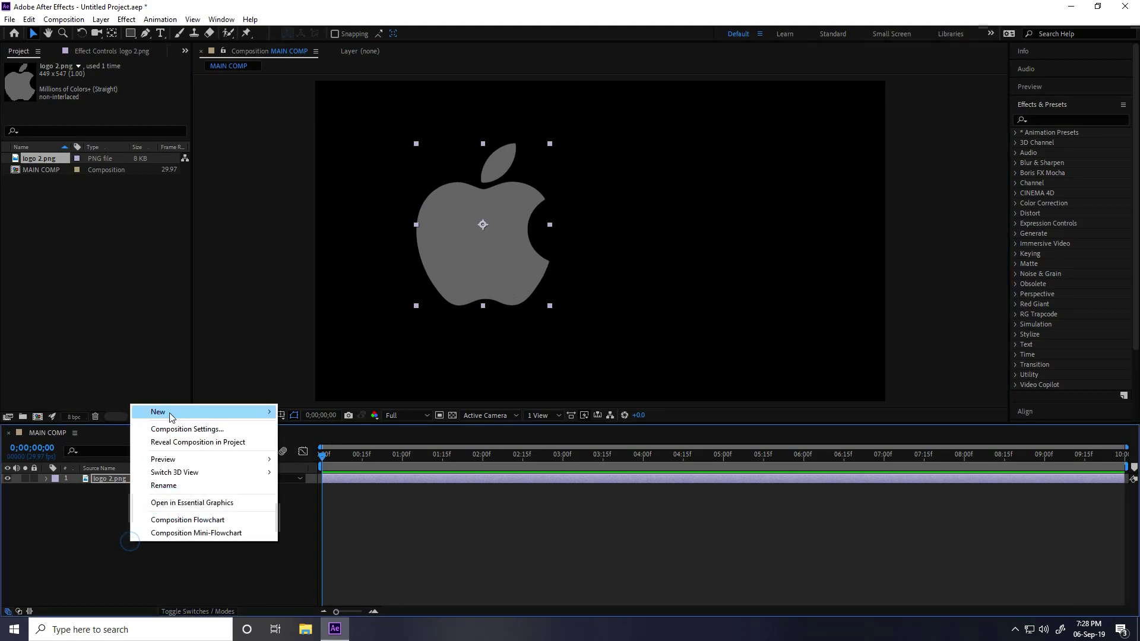
{"action": "mouse_move", "coordinate": [170, 412]}
{"action": "left_click", "coordinate": [311, 430]}
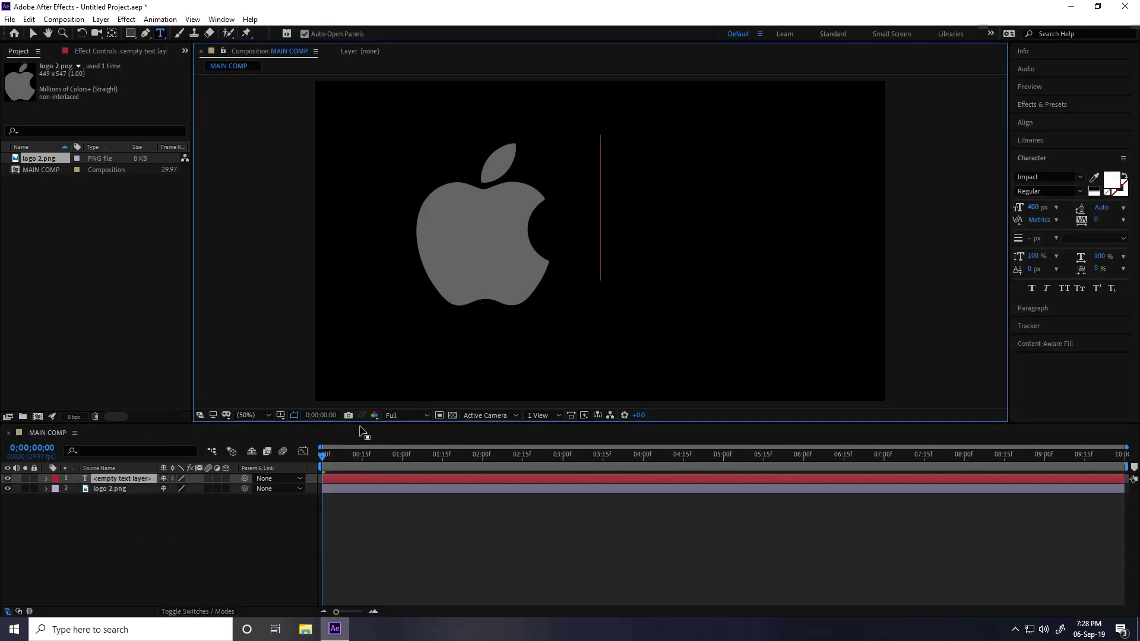
{"action": "type", "text": "i MAC"}
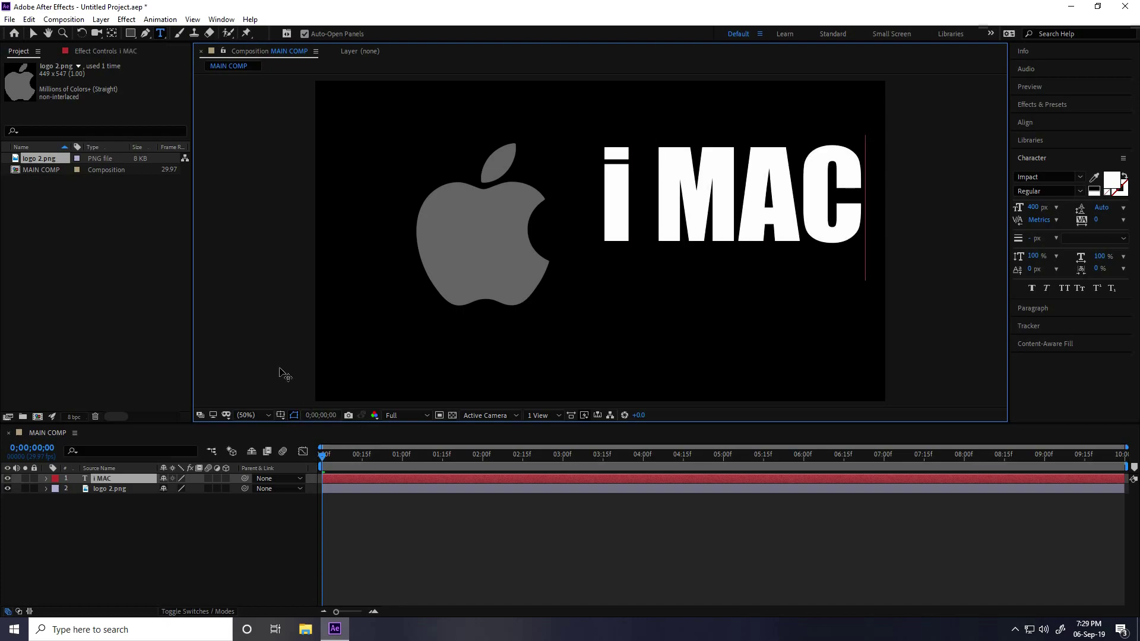
{"action": "left_click", "coordinate": [33, 33]}
{"action": "left_click_drag", "start_coordinate": [667, 224], "coordinate": [652, 262]}
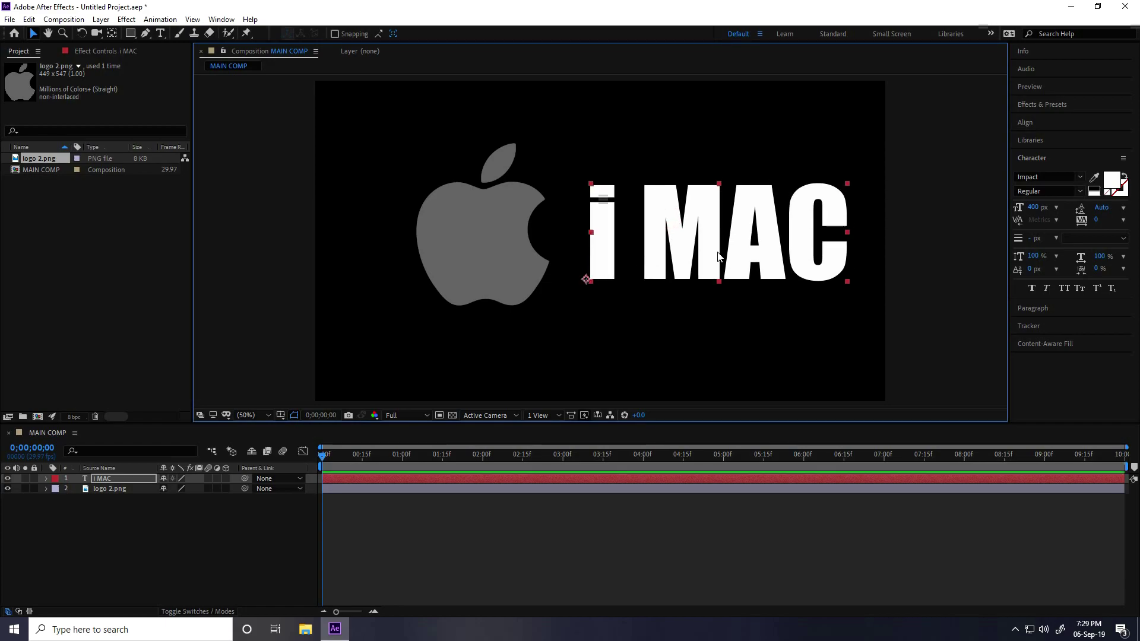
{"action": "key", "text": "ctrl+alt+Home"}
Align the bottom edges of the apple logo and the i MAC text to each other.
{"action": "left_click", "coordinate": [538, 252]}
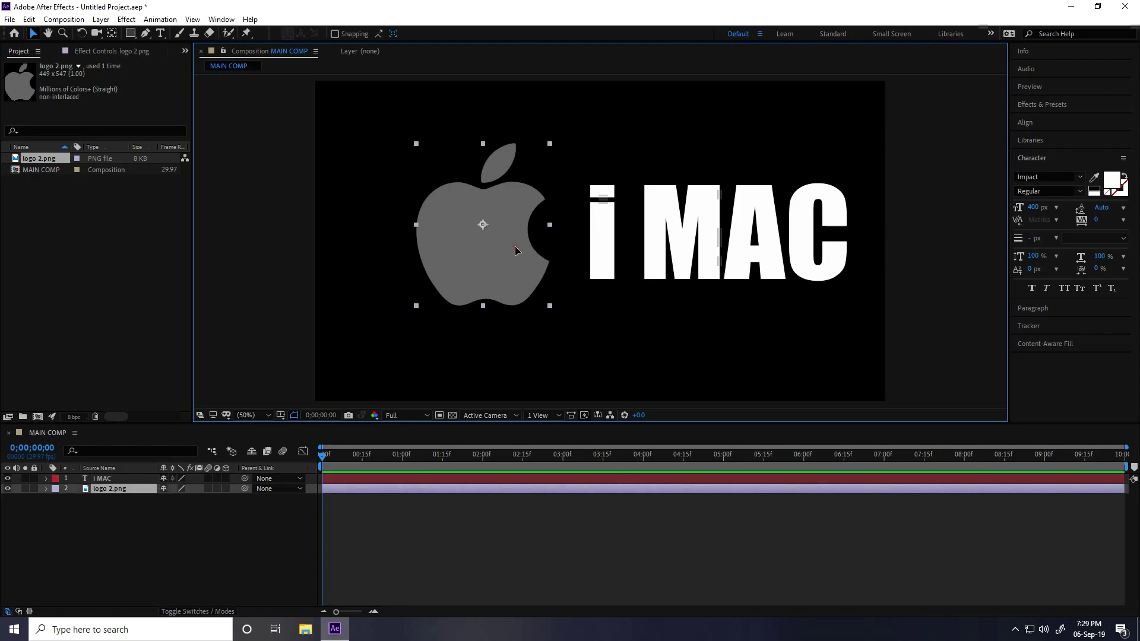
{"action": "left_click", "coordinate": [675, 239], "text": "shift"}
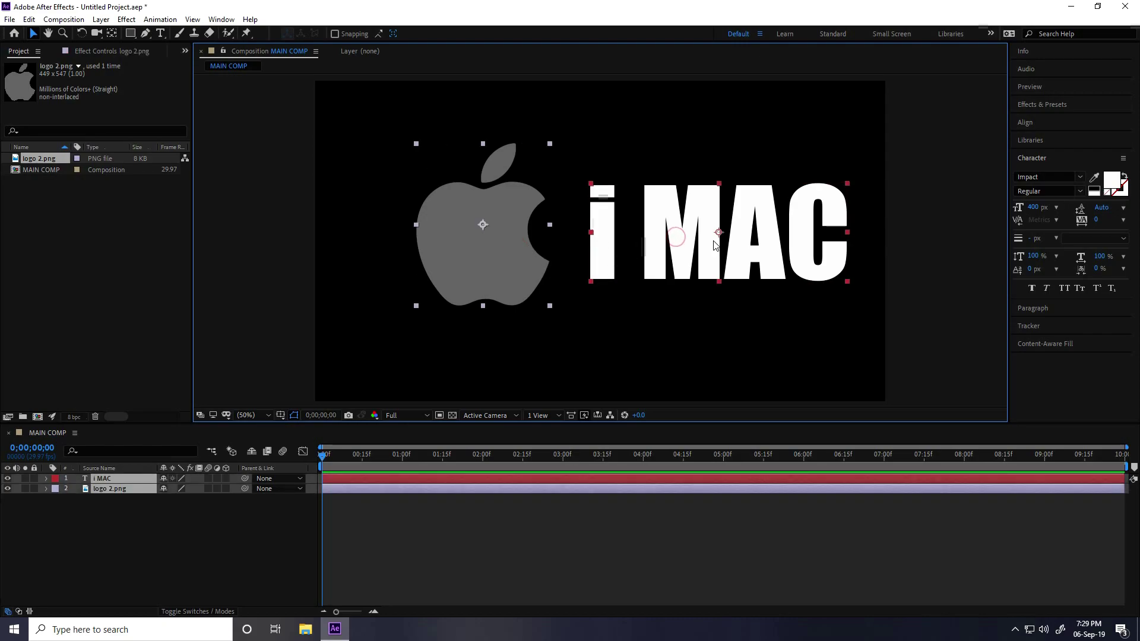
{"action": "left_click", "coordinate": [1026, 123]}
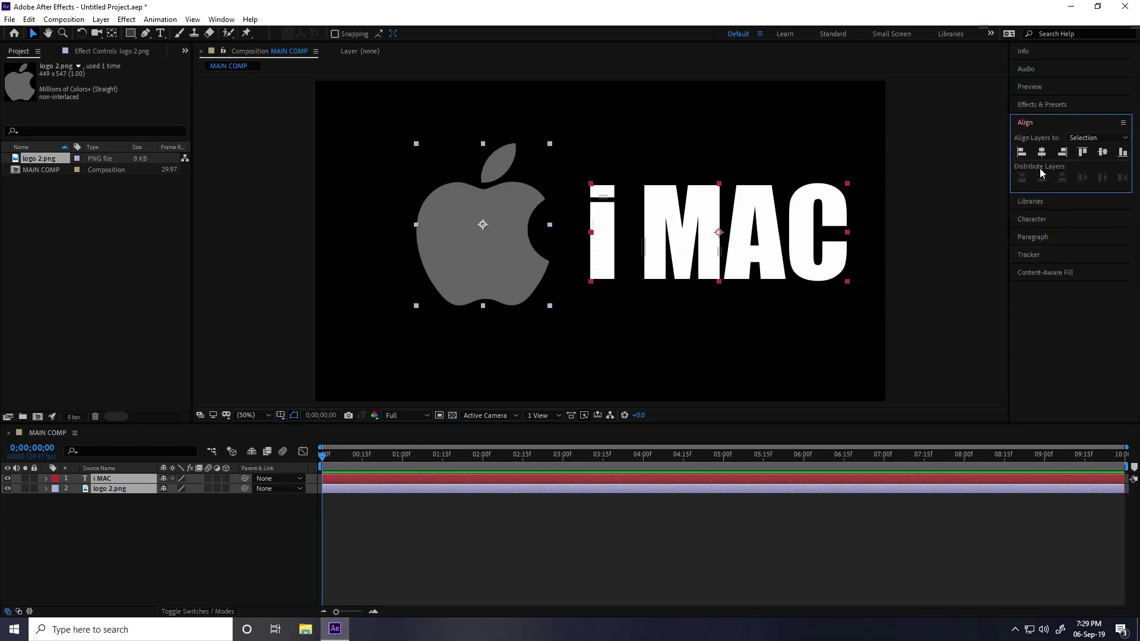
{"action": "left_click", "coordinate": [1123, 153]}
{"action": "left_click", "coordinate": [946, 318]}
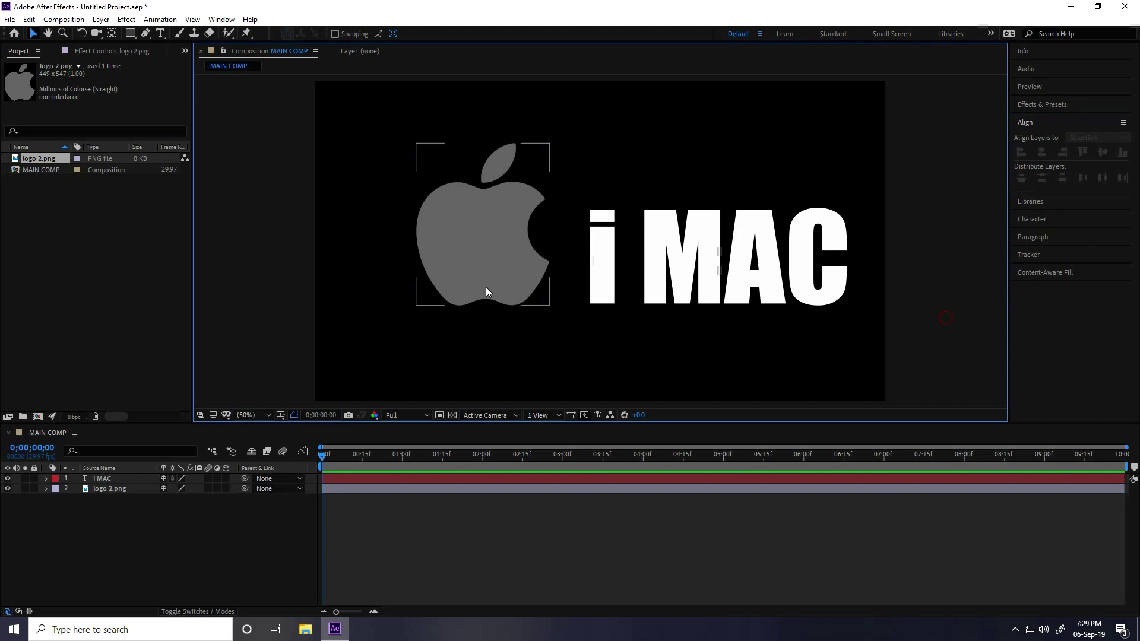
Shift the i MAC text slightly left towards the logo, and nudge the apple logo a little to the left.
{"action": "left_click", "coordinate": [612, 271]}
{"action": "left_click", "coordinate": [448, 249]}
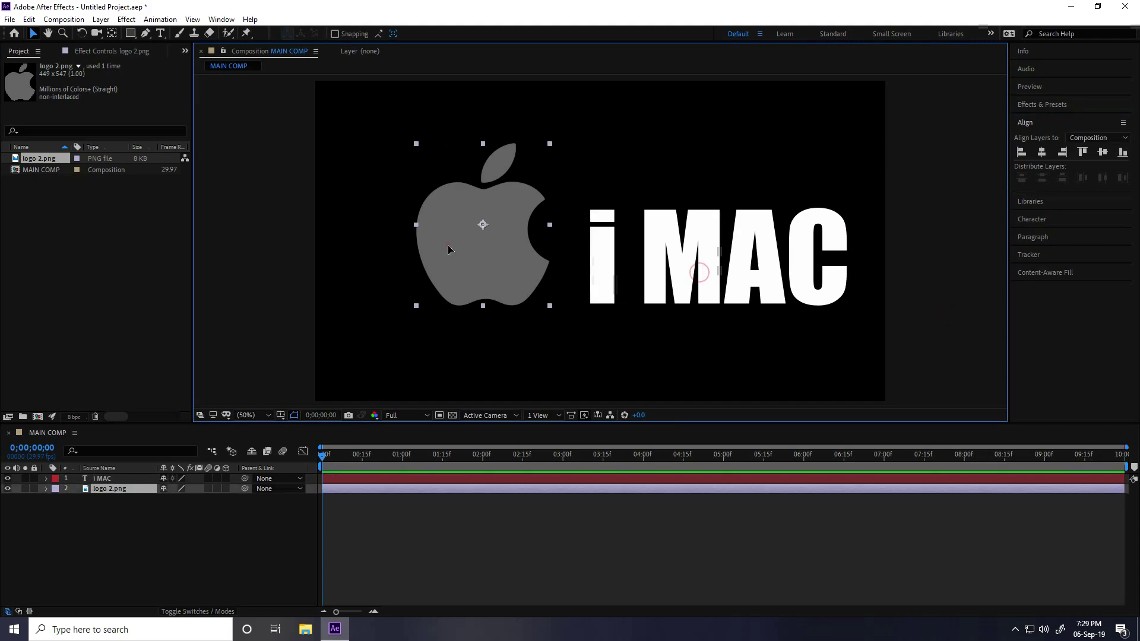
{"action": "left_click_drag", "start_coordinate": [682, 262], "coordinate": [664, 261]}
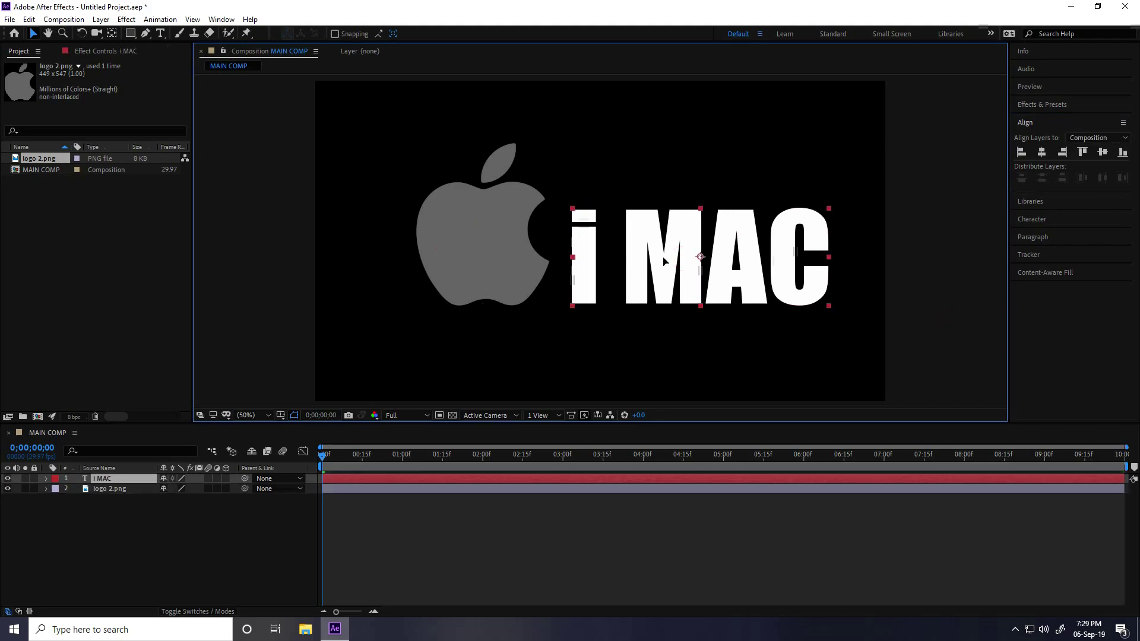
{"action": "left_click_drag", "start_coordinate": [492, 254], "coordinate": [483, 254]}
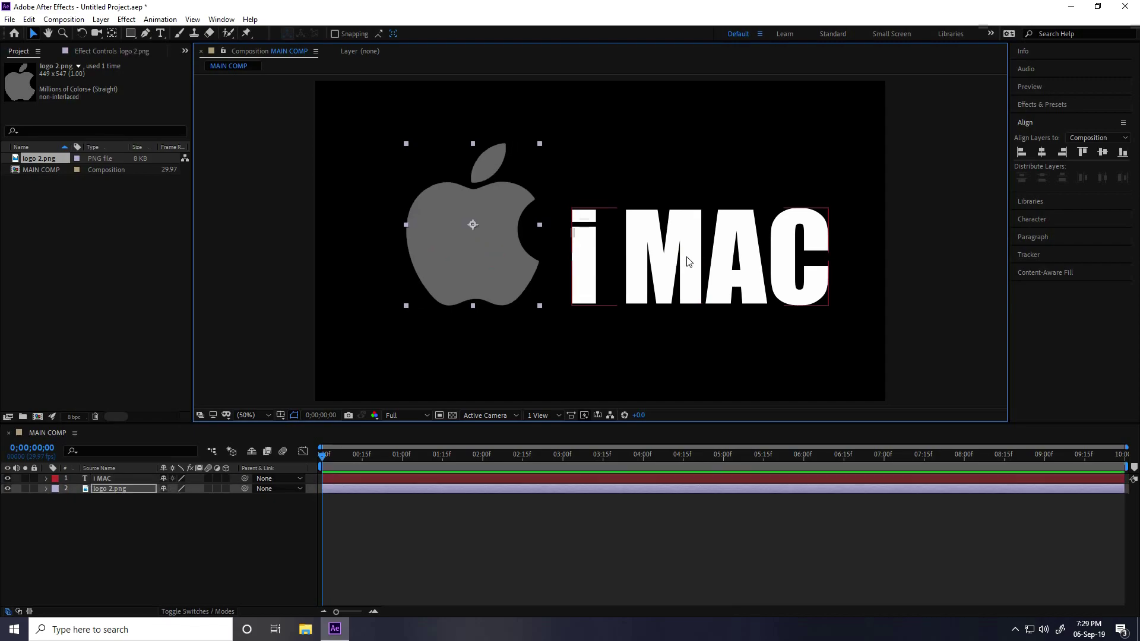
{"action": "left_click", "coordinate": [212, 531]}
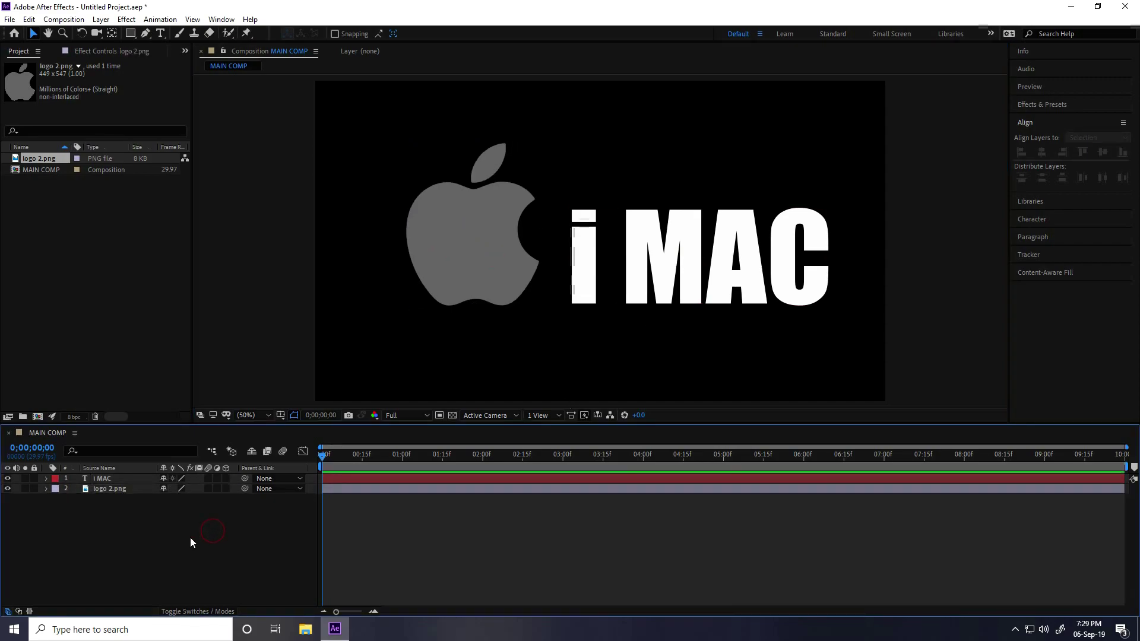
Pre-compose the logo 2.png layer as LOGO, moving all attributes into the new composition.
{"action": "left_click", "coordinate": [102, 491]}
{"action": "left_click", "coordinate": [102, 478]}
{"action": "left_click", "coordinate": [105, 489]}
{"action": "left_click", "coordinate": [105, 488]}
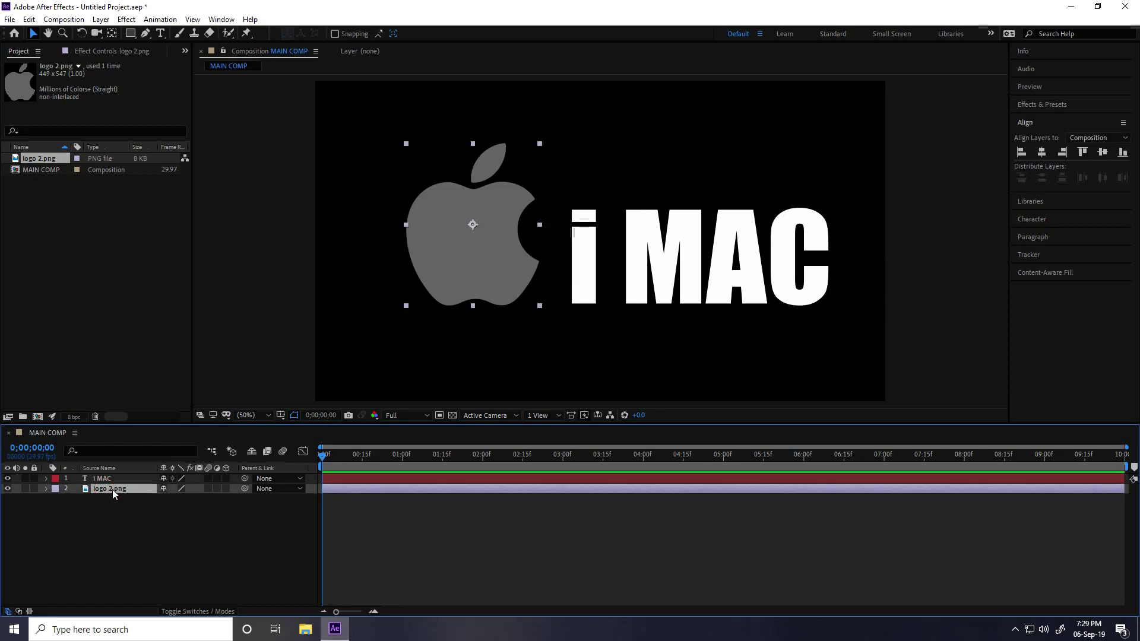
{"action": "right_click", "coordinate": [113, 491]}
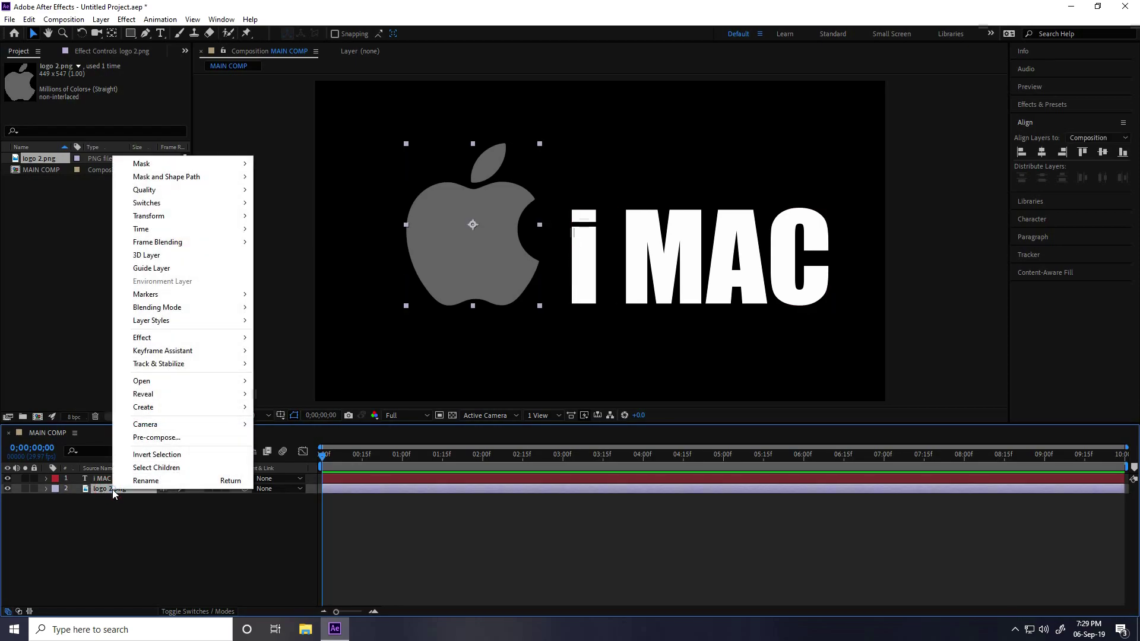
{"action": "left_click", "coordinate": [192, 440]}
{"action": "type", "text": "LOGO"}
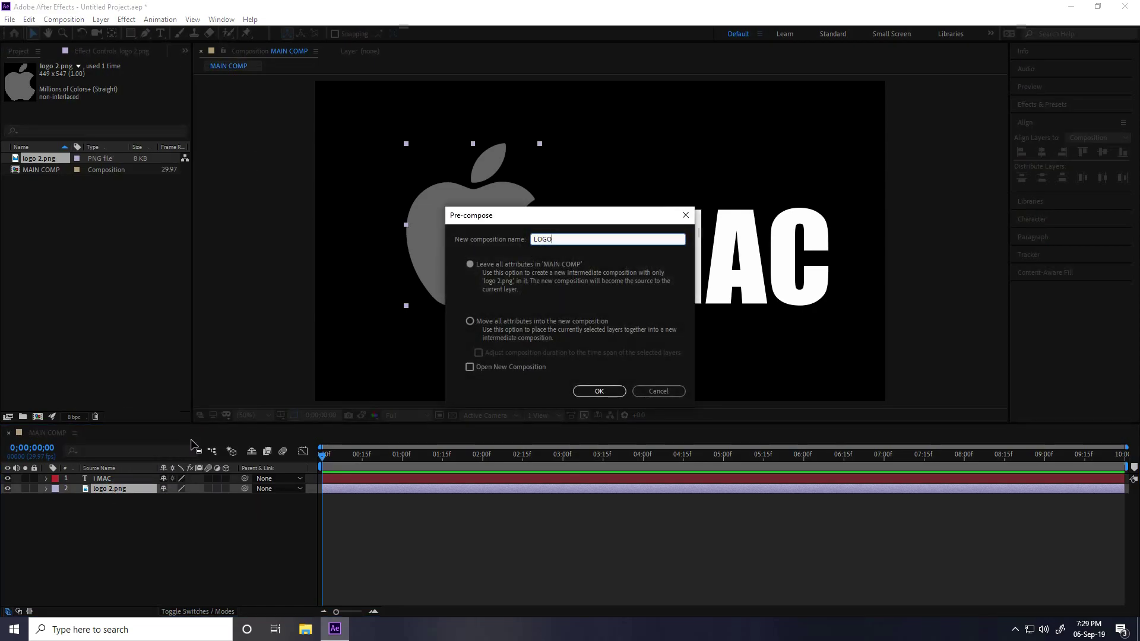
{"action": "left_click", "coordinate": [471, 322]}
{"action": "left_click", "coordinate": [617, 392]}
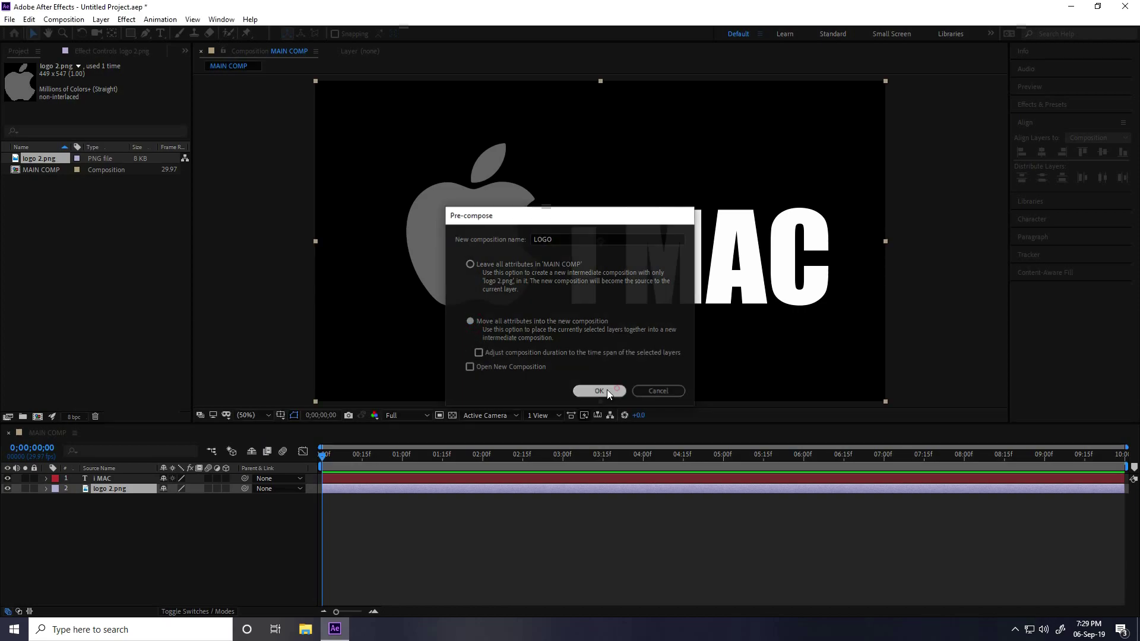
Pre-compose the i MAC text layer as TEXT, moving all attributes into the new composition.
{"action": "left_click", "coordinate": [94, 480]}
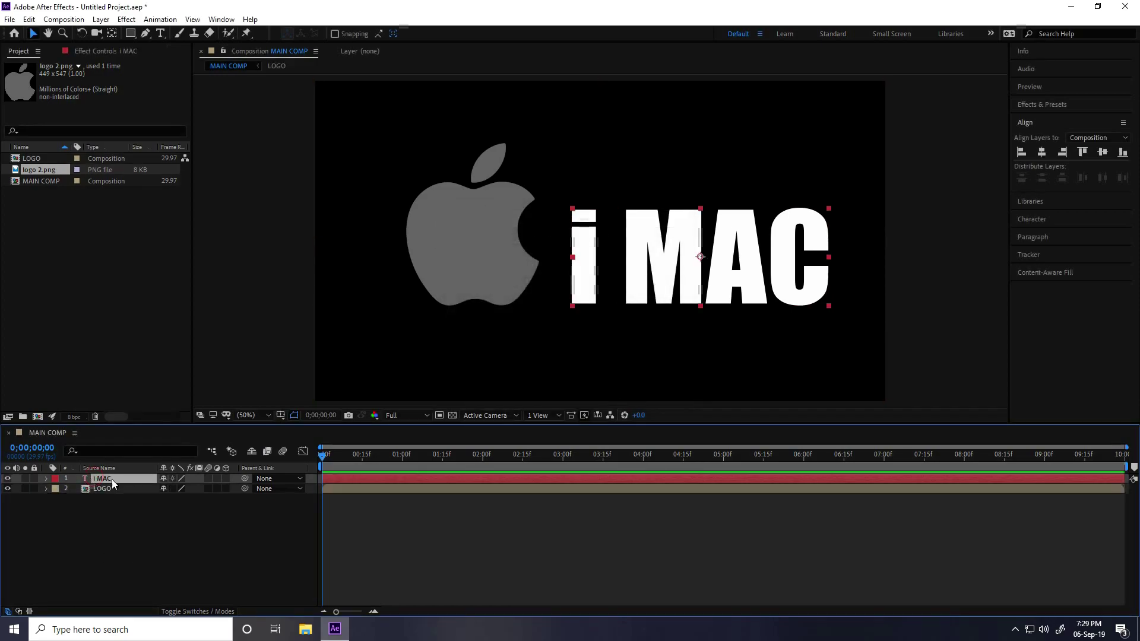
{"action": "right_click", "coordinate": [92, 484]}
{"action": "left_click", "coordinate": [146, 425]}
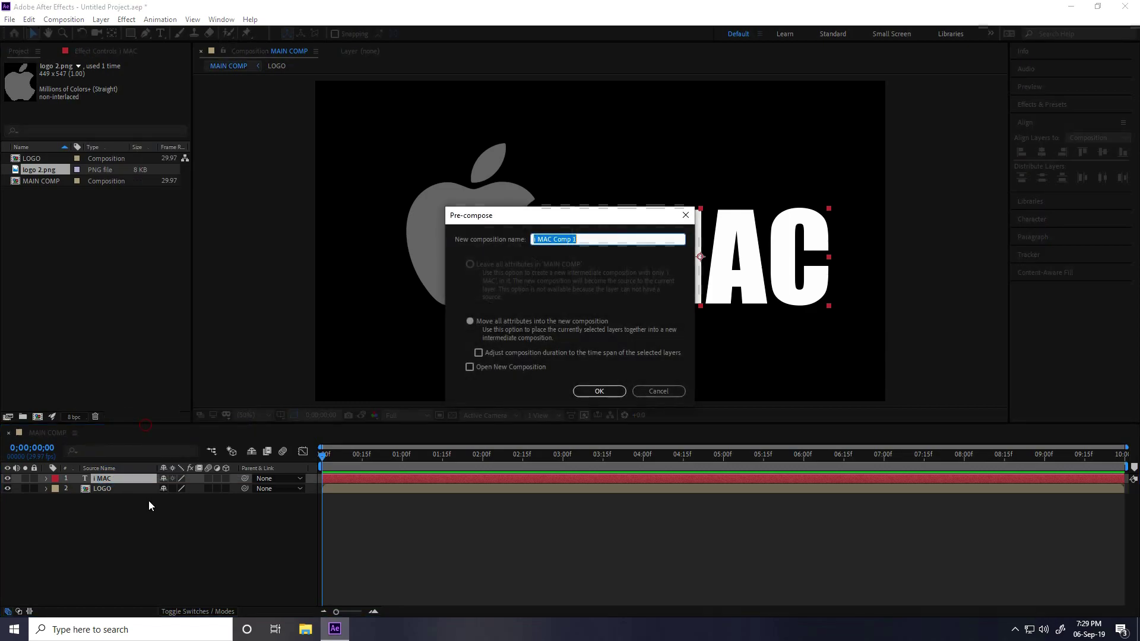
{"action": "type", "text": "TEXT"}
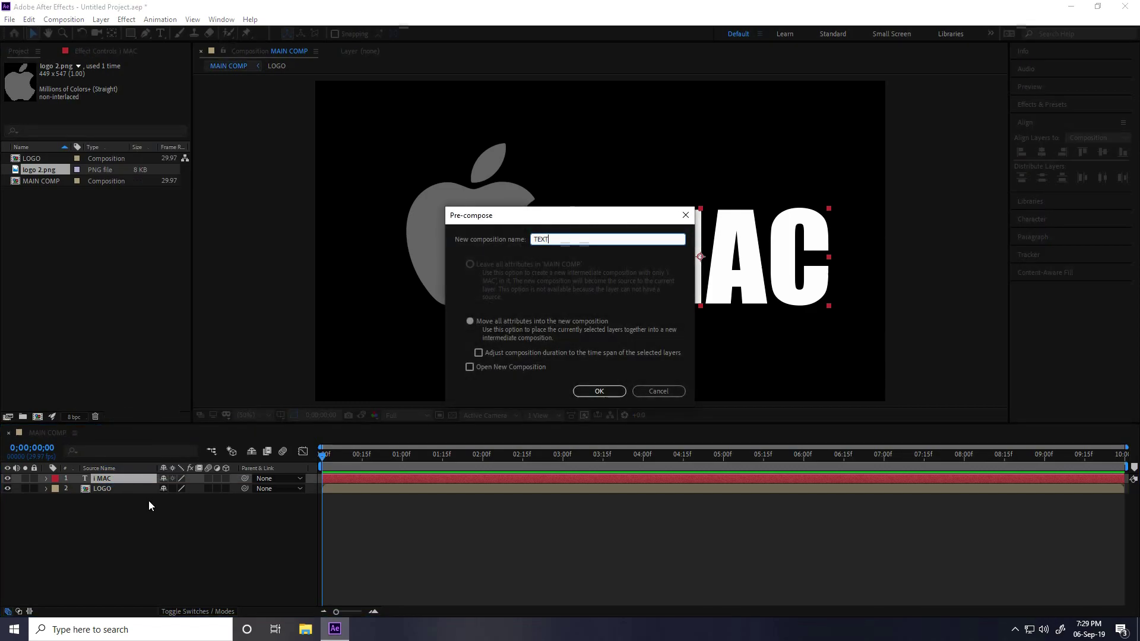
{"action": "left_click", "coordinate": [599, 392]}
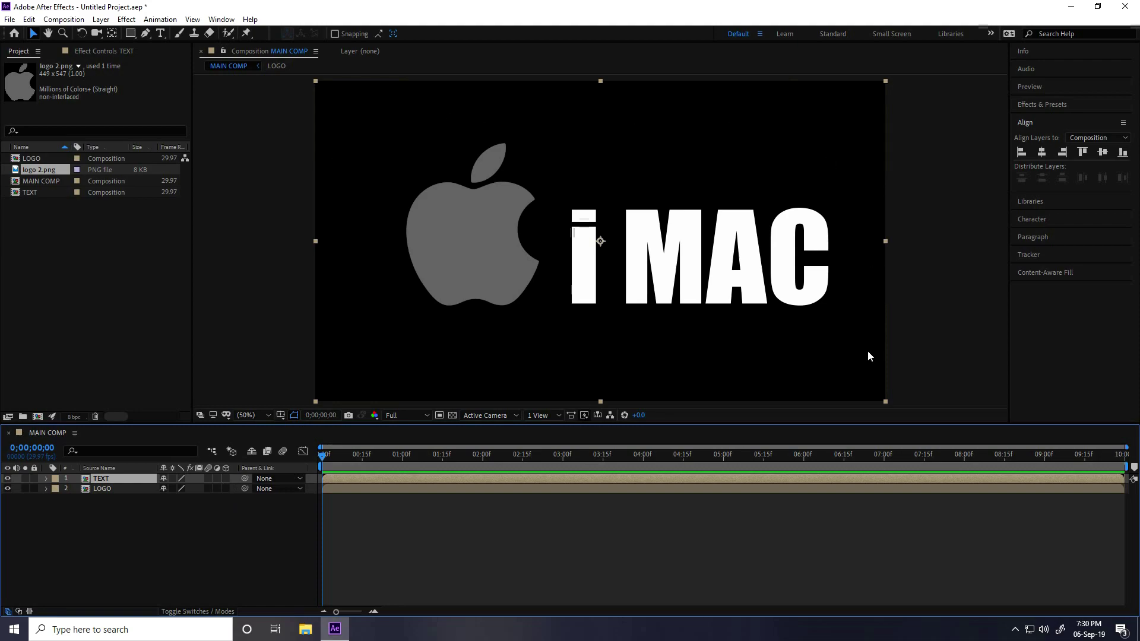
Add a 1920 x 1080 px dark gray solid layer to MAIN COMP.
{"action": "right_click", "coordinate": [130, 550]}
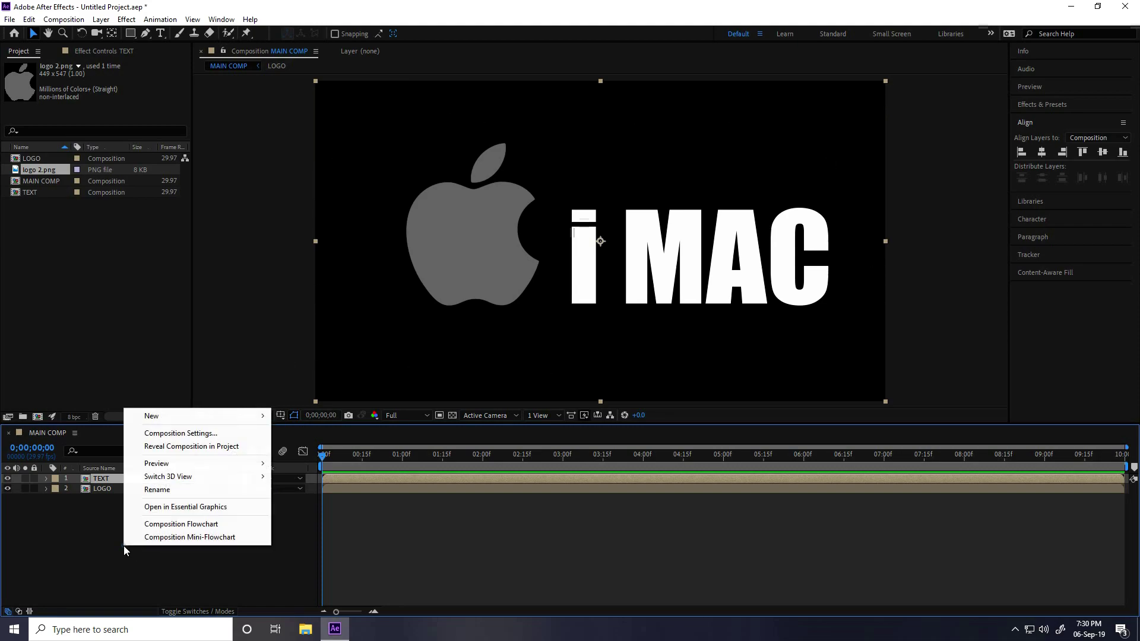
{"action": "mouse_move", "coordinate": [186, 423]}
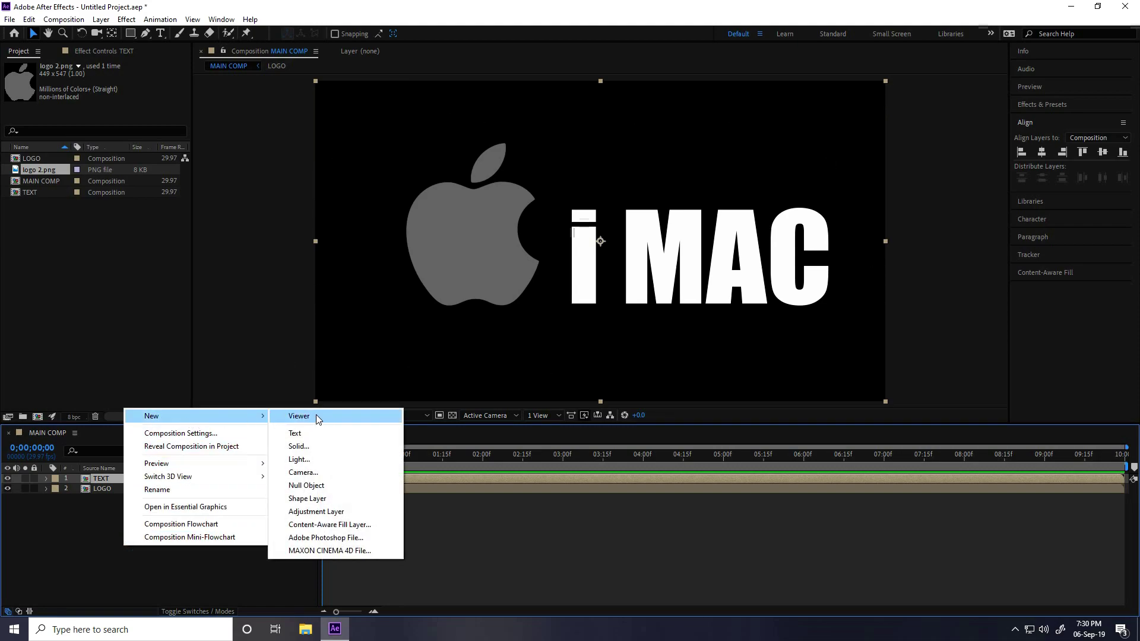
{"action": "left_click", "coordinate": [329, 446]}
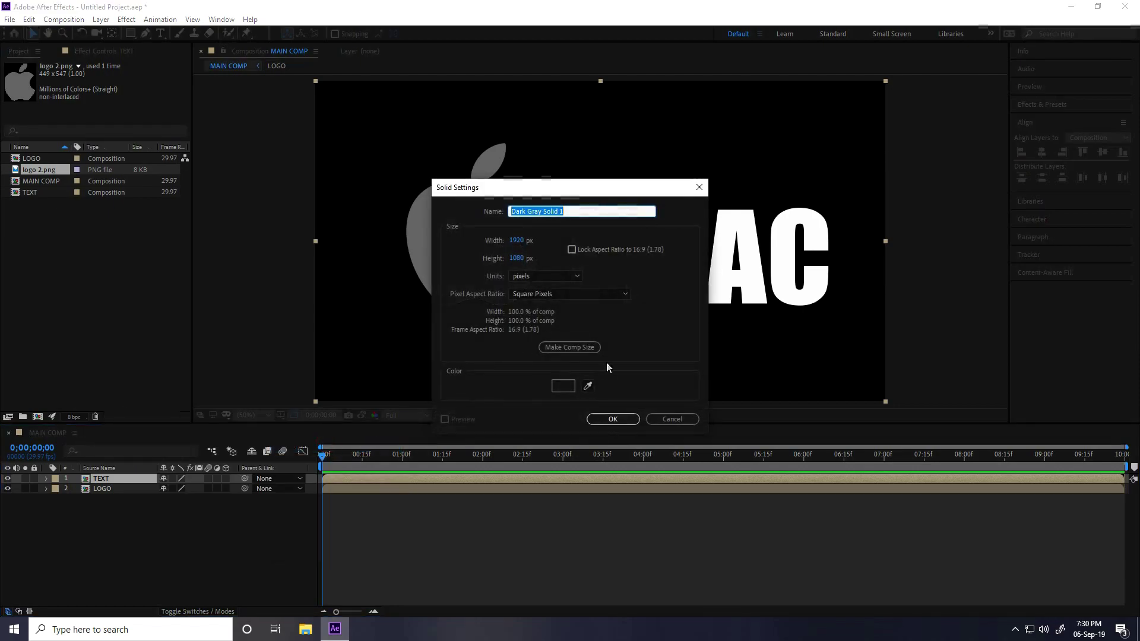
{"action": "left_click", "coordinate": [610, 419]}
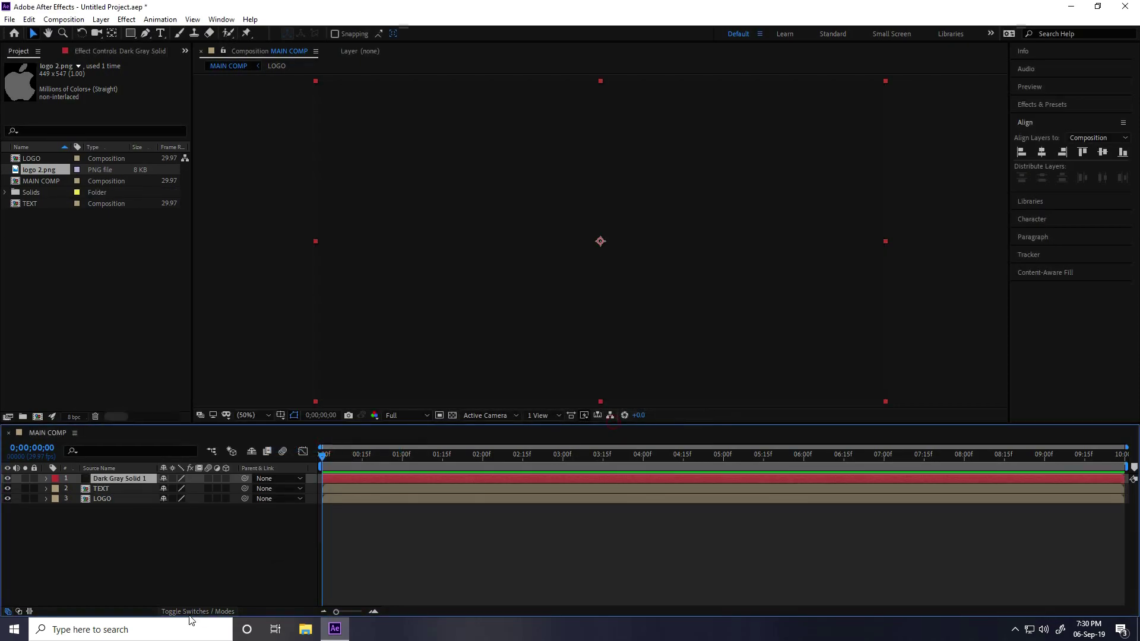
Find the Fractal Noise effect and apply it to the dark gray solid layer.
{"action": "left_click", "coordinate": [1041, 106]}
{"action": "left_click", "coordinate": [1048, 119]}
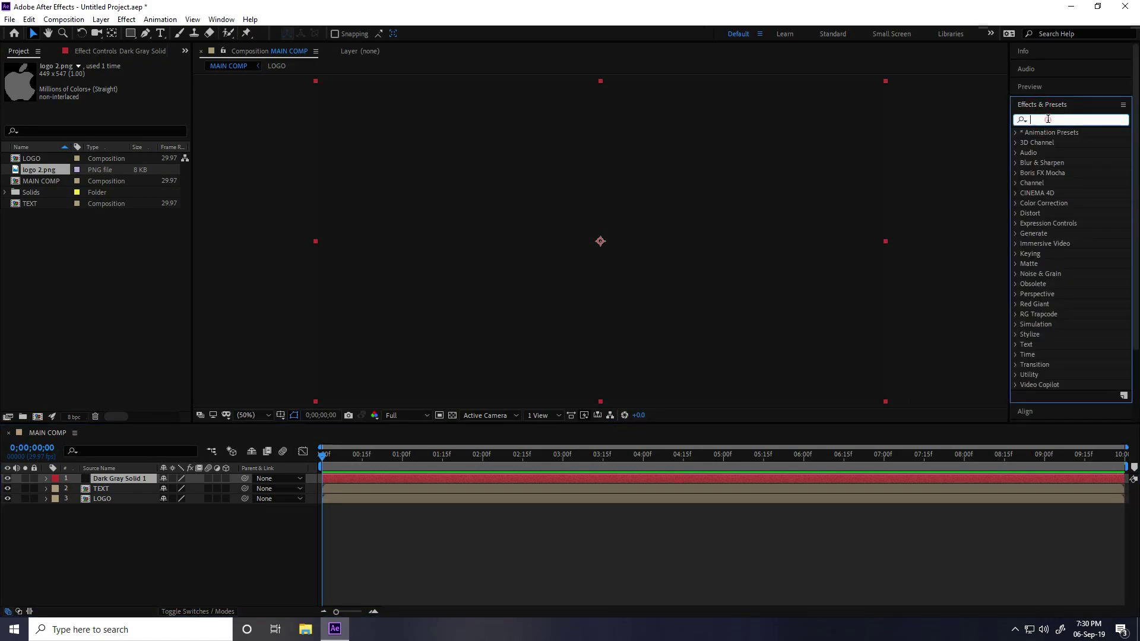
{"action": "type", "text": "frac"}
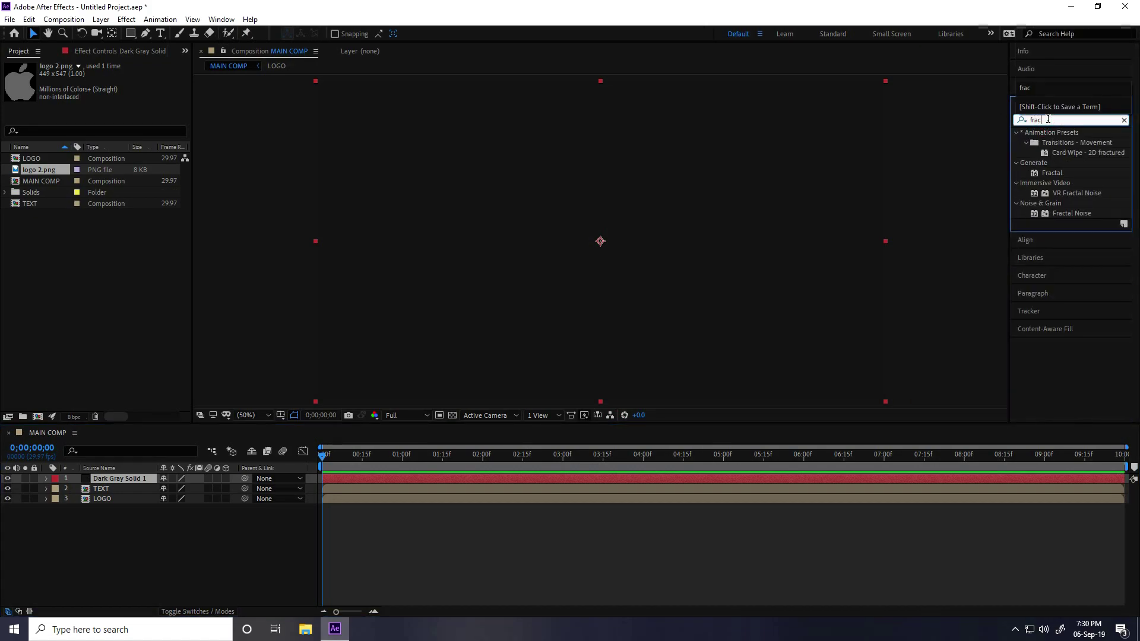
{"action": "left_click_drag", "start_coordinate": [1078, 214], "coordinate": [131, 481]}
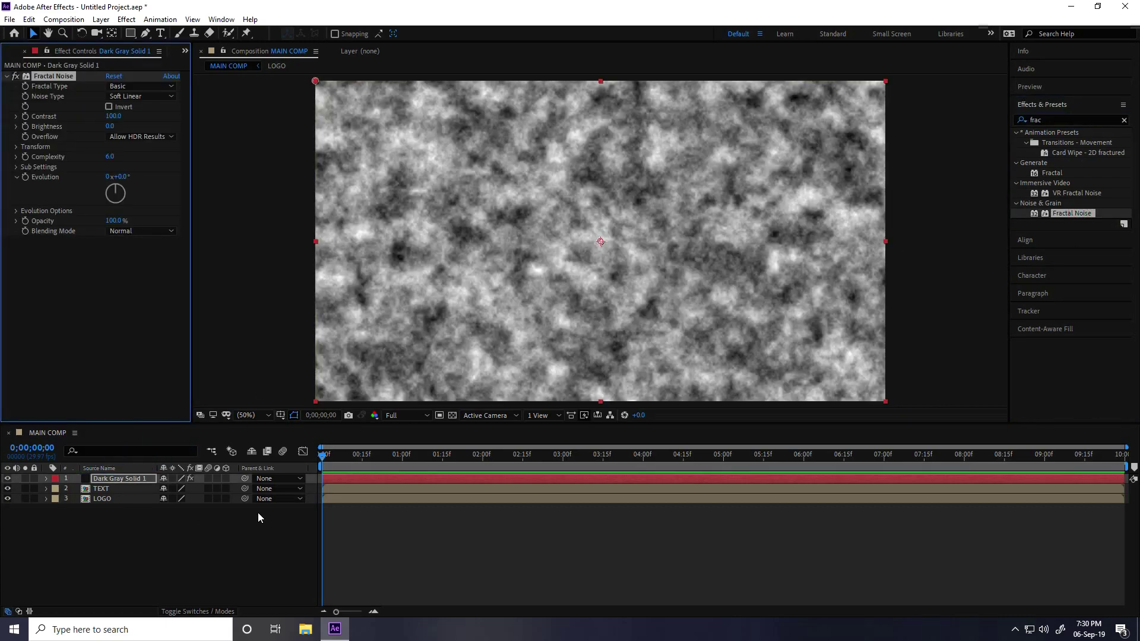
Set the solid's Fractal Noise contrast to 150 and brightness to 35.
{"action": "left_click", "coordinate": [110, 116]}
{"action": "type", "text": "150"}
{"action": "key", "text": "Tab"}
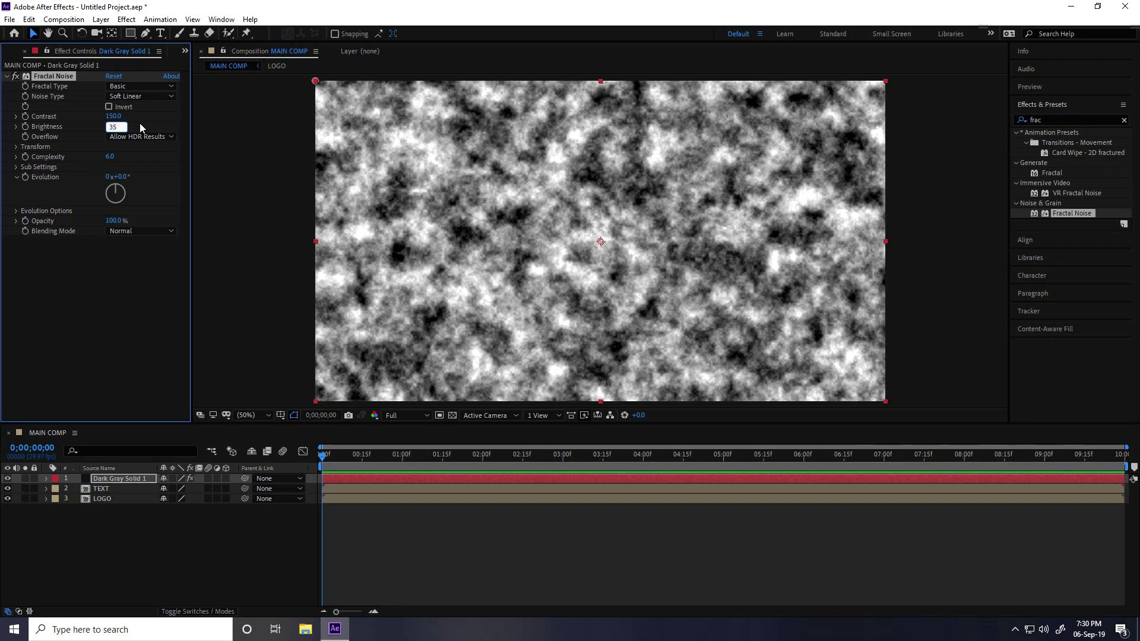
{"action": "key", "text": "Return"}
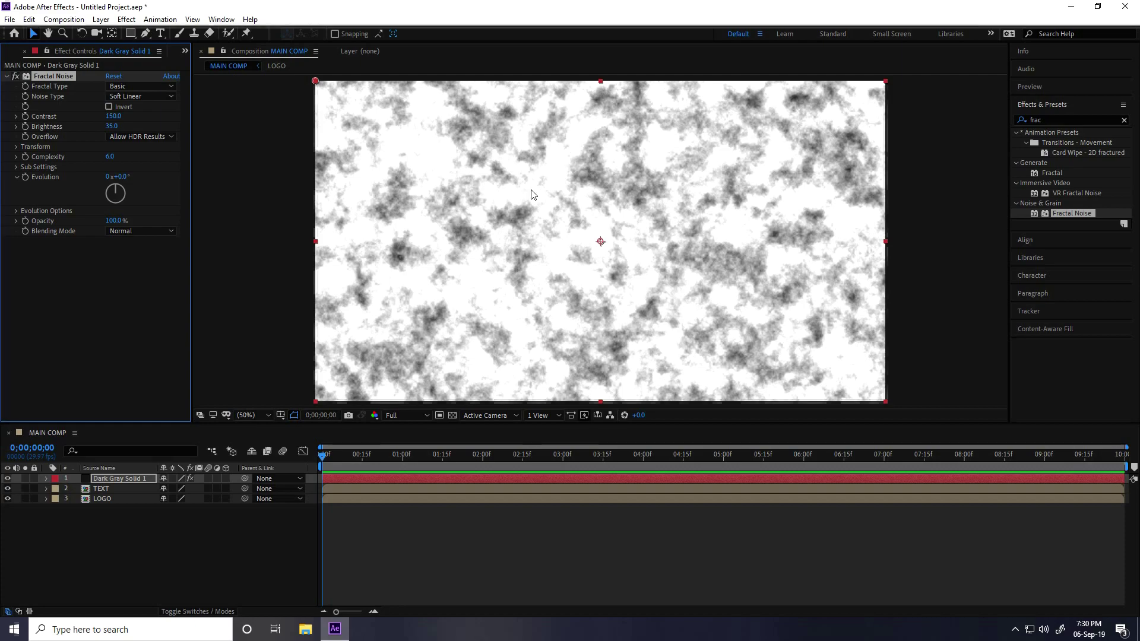
Apply Tint to the solid and map white to a pinkish red, FF0055, with hue 340.
{"action": "left_click", "coordinate": [1061, 120]}
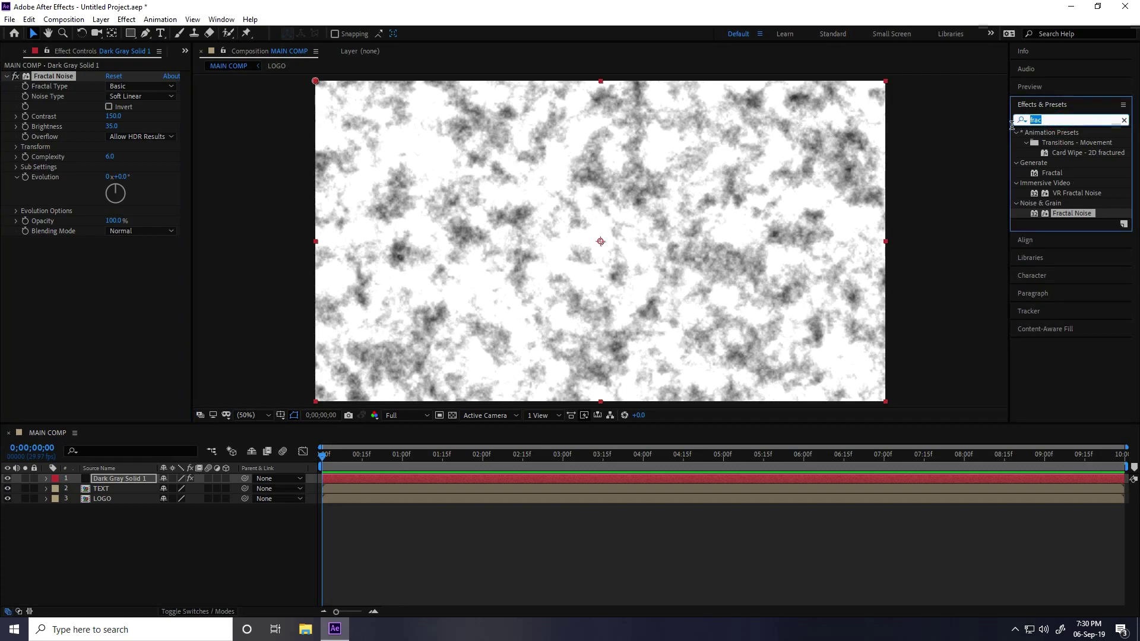
{"action": "type", "text": "tint"}
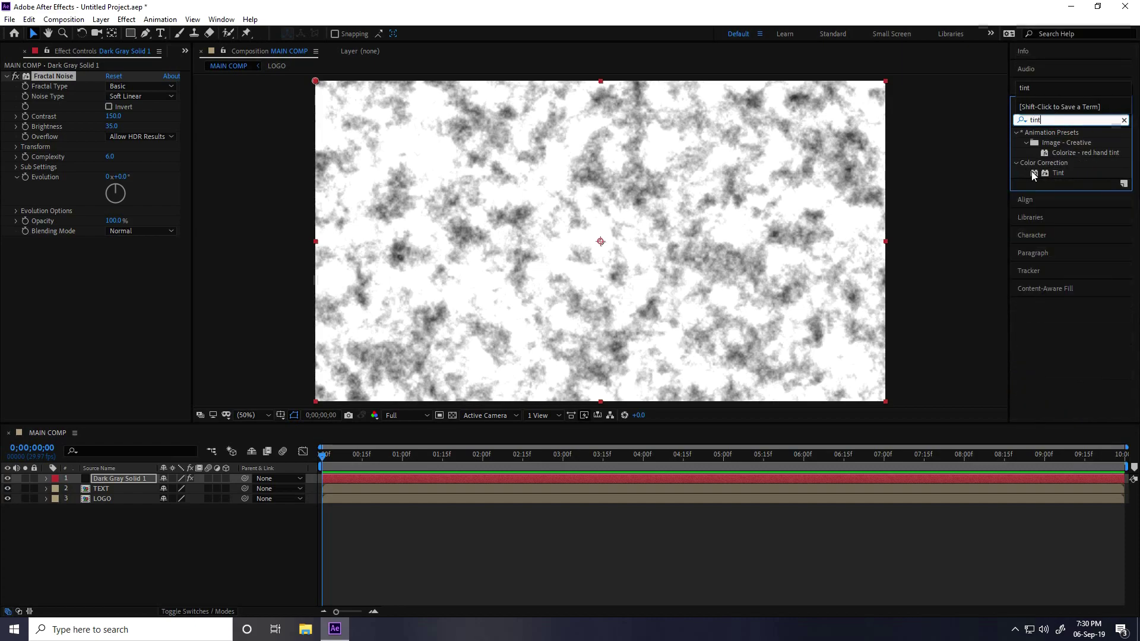
{"action": "left_click_drag", "start_coordinate": [1058, 173], "coordinate": [91, 300]}
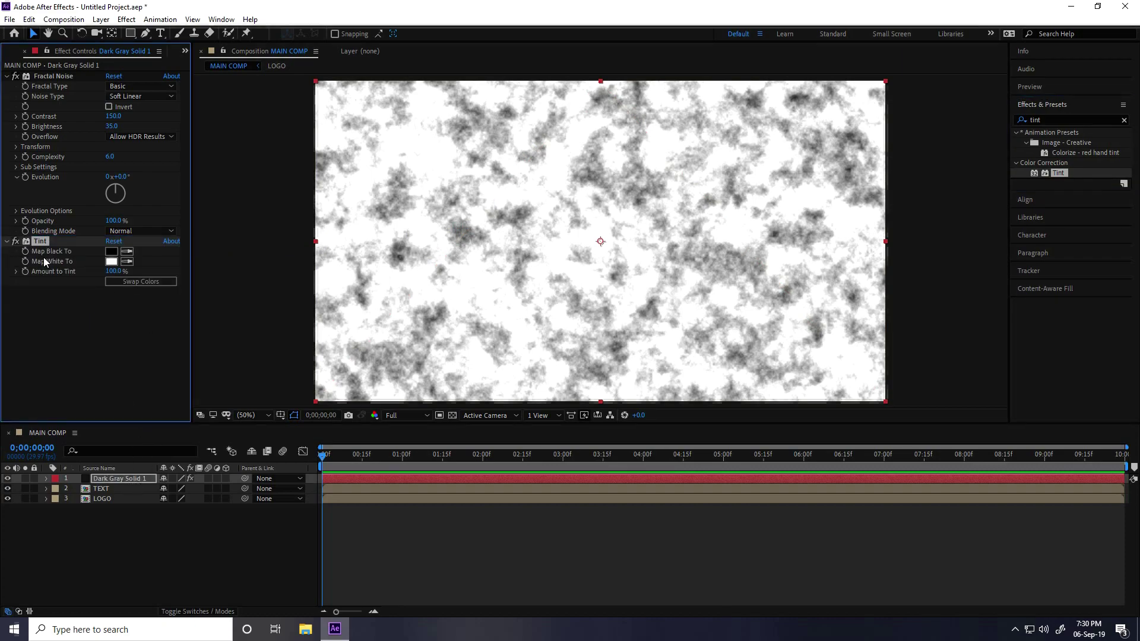
{"action": "left_click", "coordinate": [111, 262]}
{"action": "left_click_drag", "start_coordinate": [537, 451], "coordinate": [553, 374]}
{"action": "left_click", "coordinate": [605, 427]}
{"action": "type", "text": "340"}
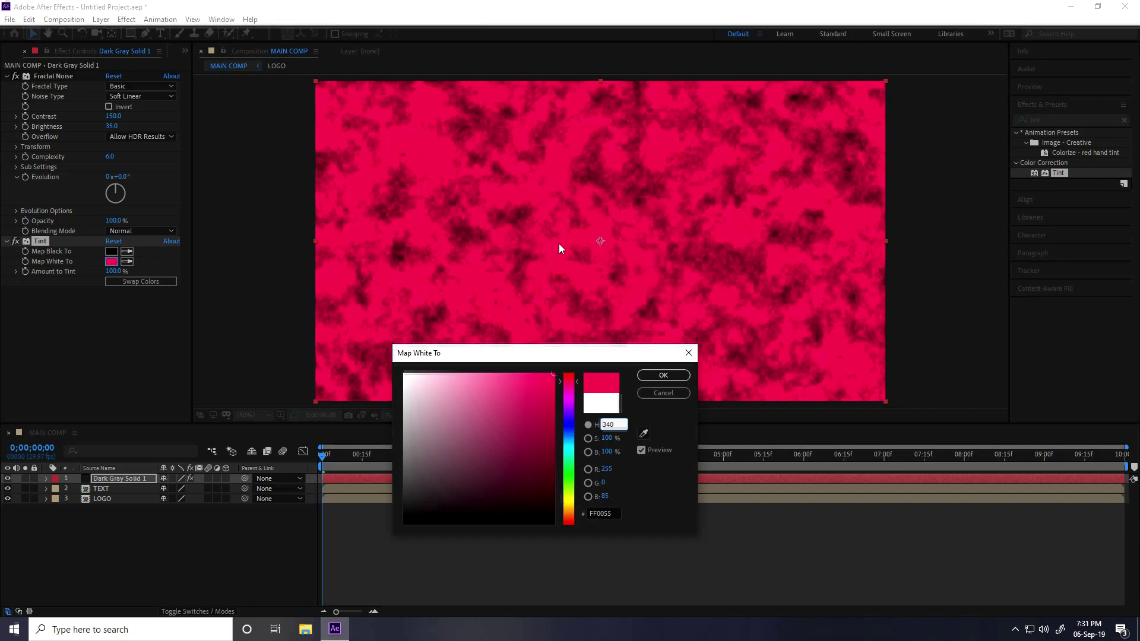
{"action": "left_click", "coordinate": [664, 376]}
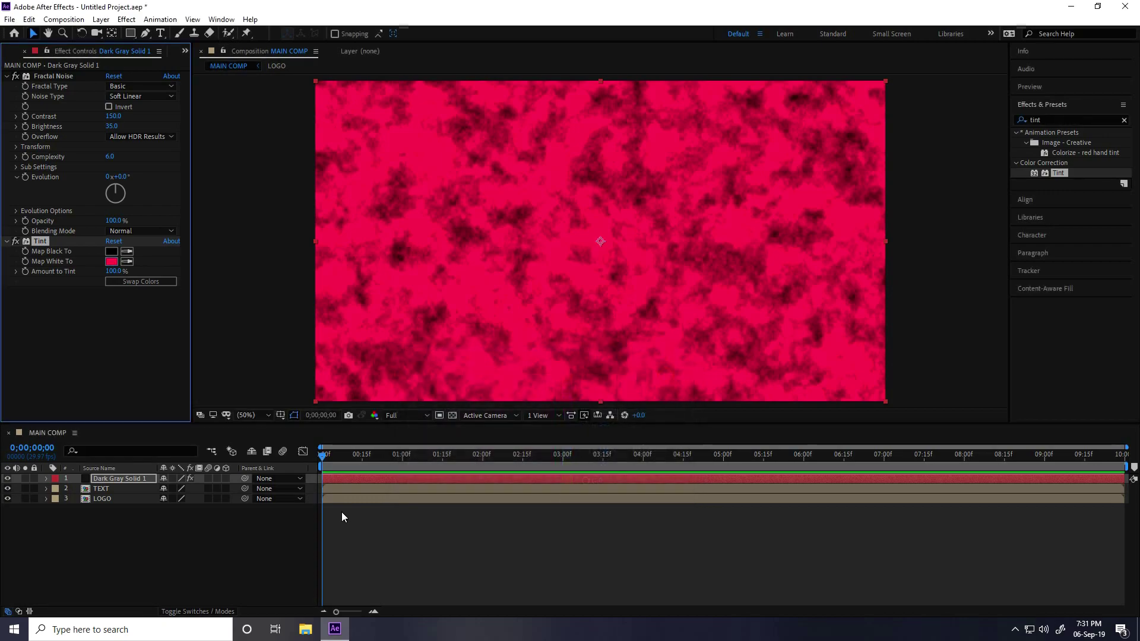
Move the tinted solid below the LOGO layer and set its track matte to Alpha Matte "LOGO".
{"action": "left_click_drag", "start_coordinate": [114, 478], "coordinate": [114, 583]}
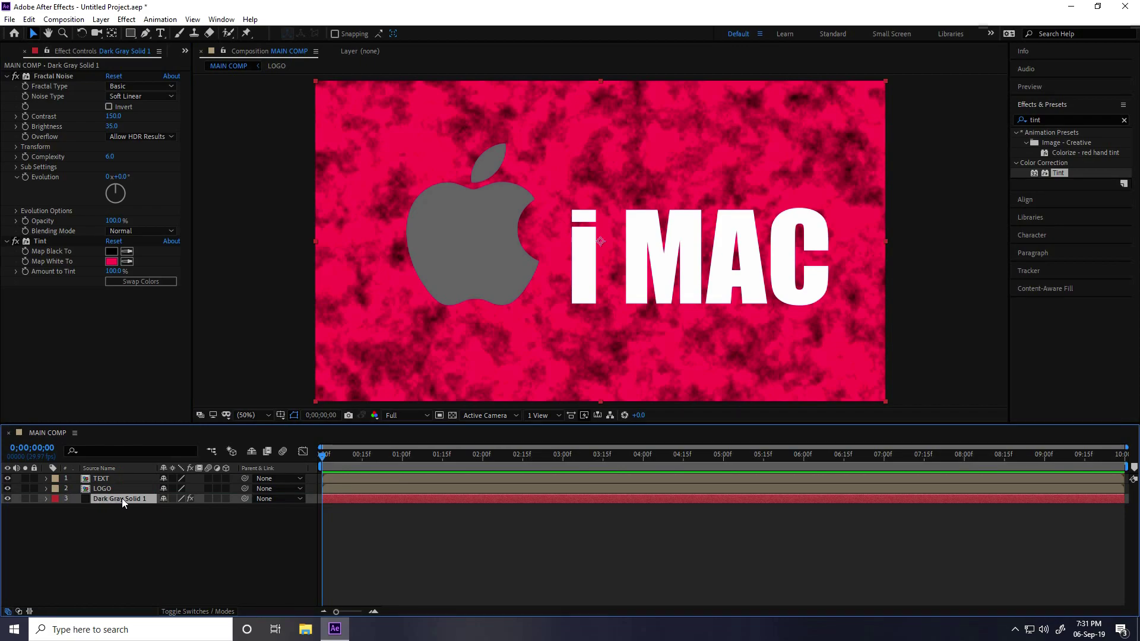
{"action": "left_click", "coordinate": [176, 612]}
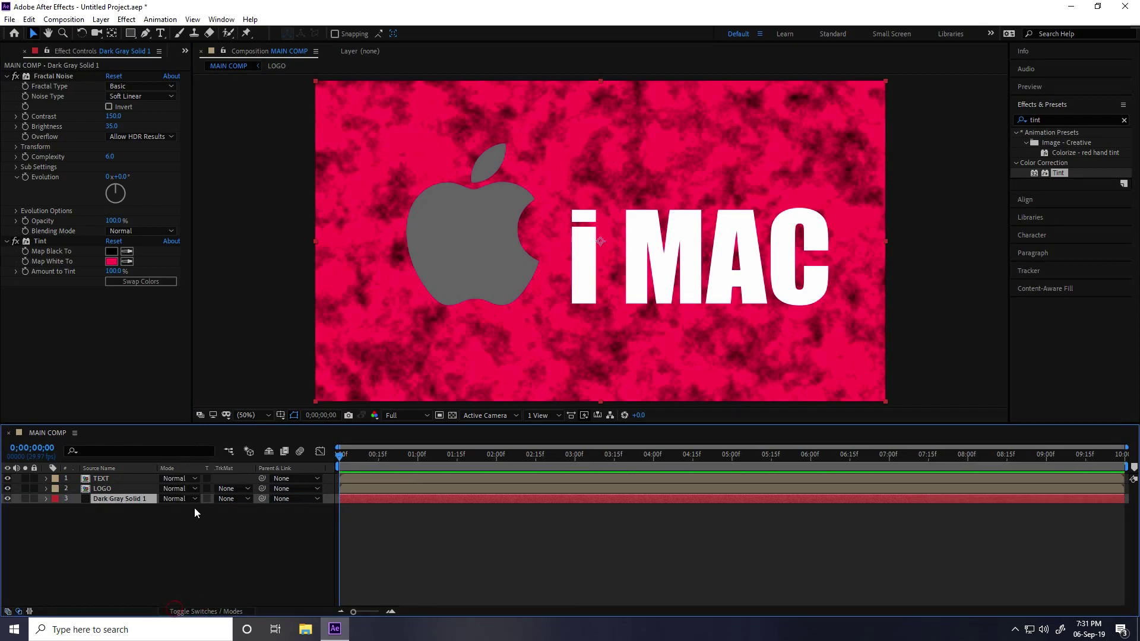
{"action": "left_click", "coordinate": [241, 497]}
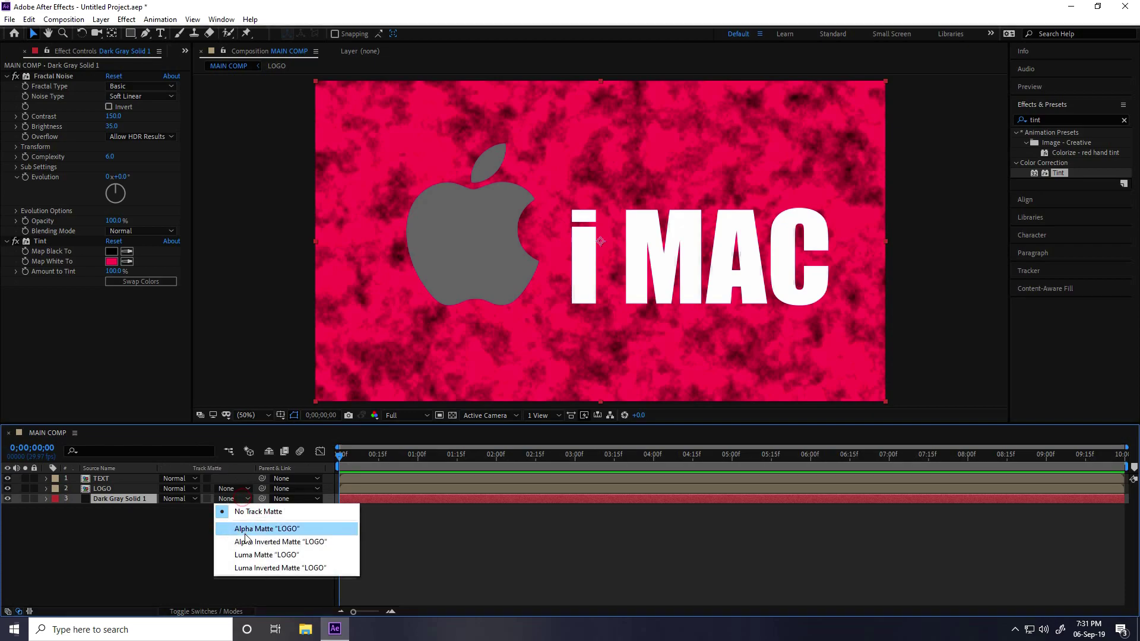
{"action": "left_click", "coordinate": [272, 530]}
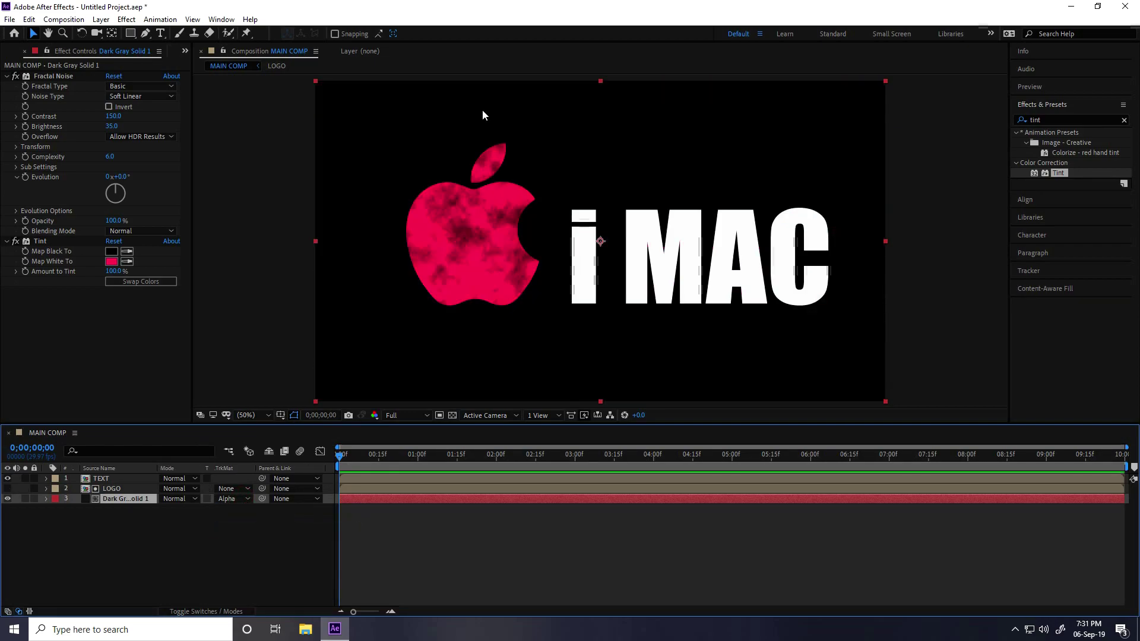
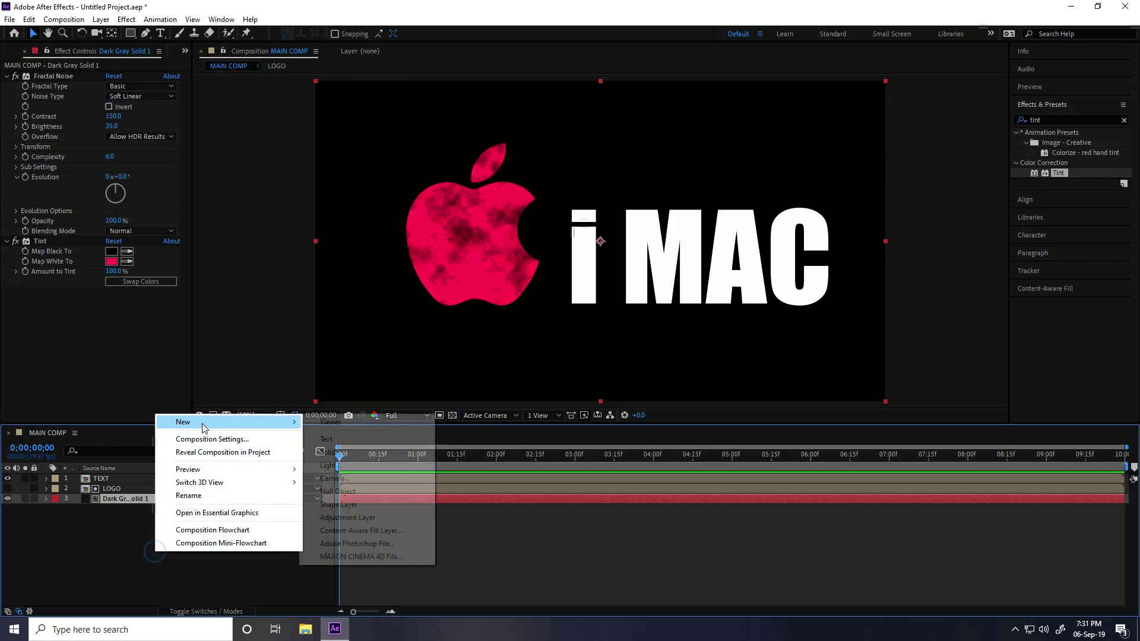
Add a second 1920 x 1080 px dark gray solid and place it directly below the TEXT layer.
{"action": "left_click", "coordinate": [333, 447]}
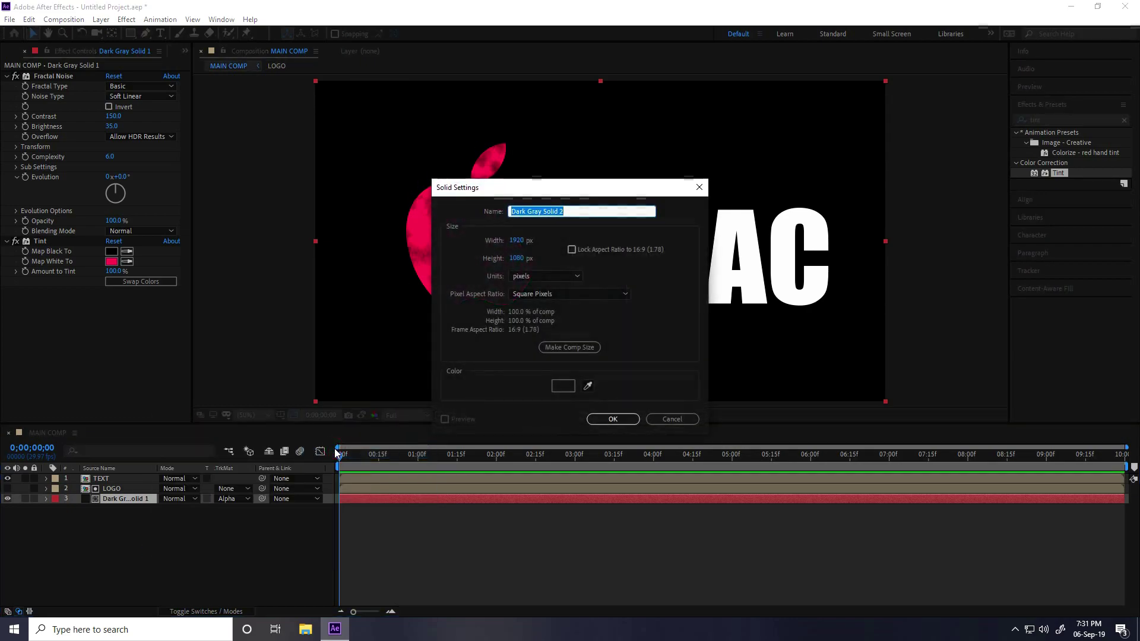
{"action": "left_click", "coordinate": [615, 420]}
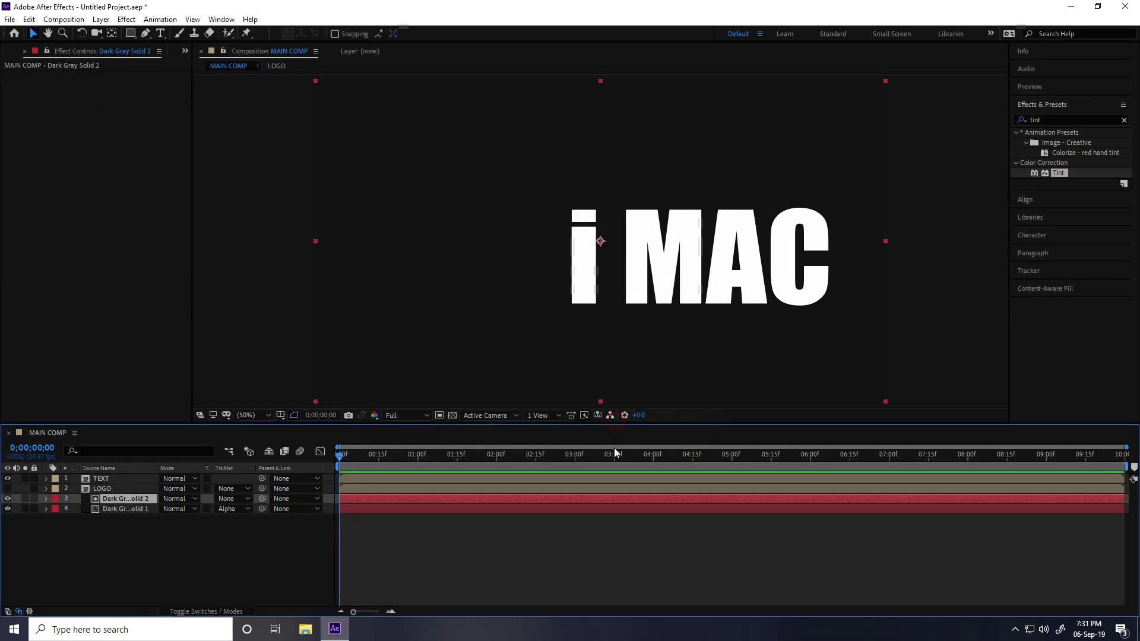
{"action": "left_click_drag", "start_coordinate": [116, 498], "coordinate": [114, 487]}
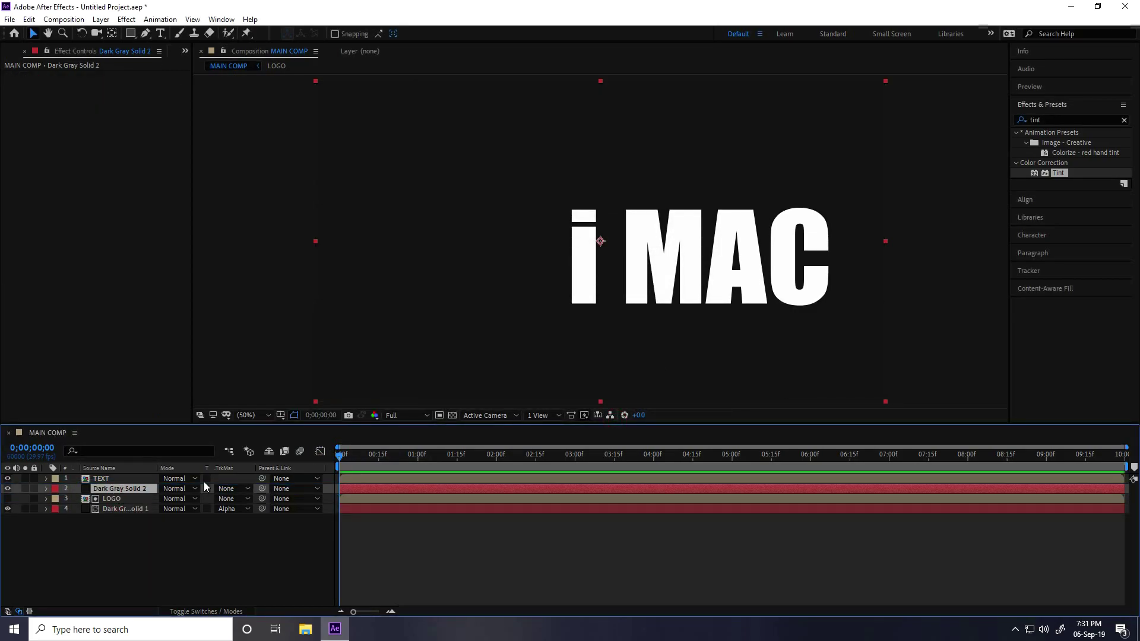
Apply Fractal Noise to the second solid with contrast 150 and brightness 35.
{"action": "left_click", "coordinate": [1063, 120]}
{"action": "type", "text": "frac"}
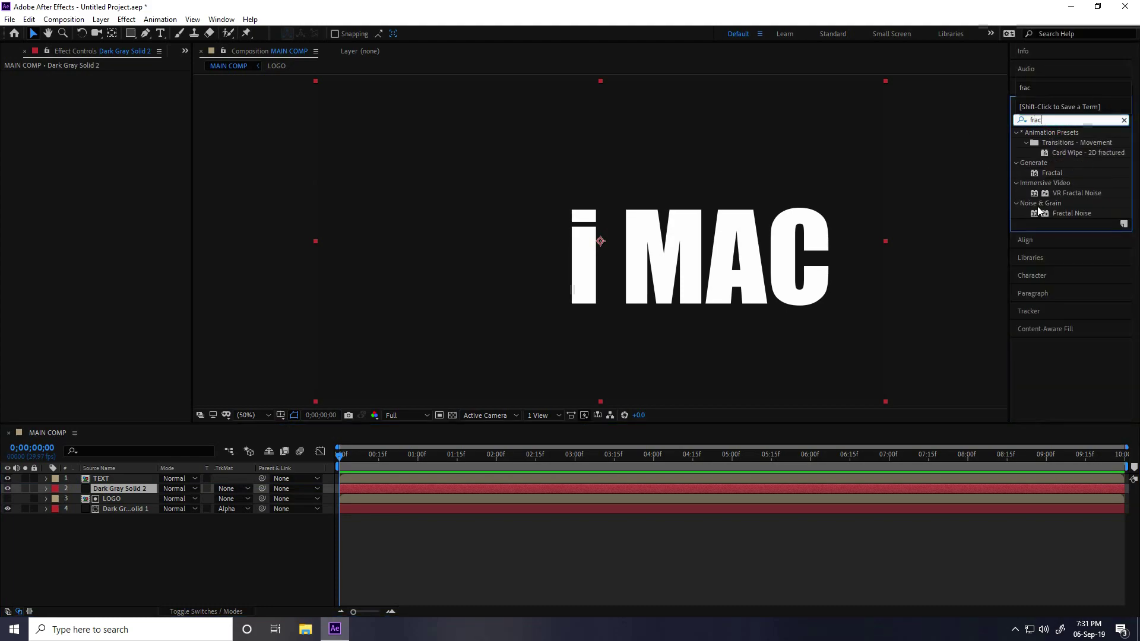
{"action": "left_click_drag", "start_coordinate": [1063, 213], "coordinate": [103, 488]}
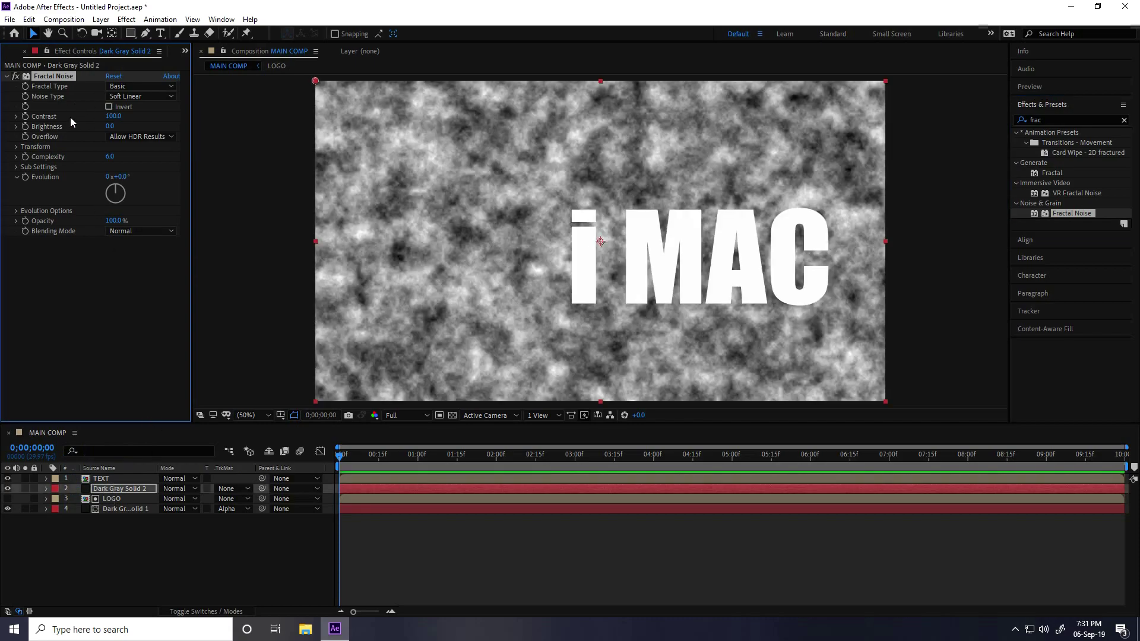
{"action": "left_click", "coordinate": [114, 117]}
{"action": "key", "text": "Tab"}
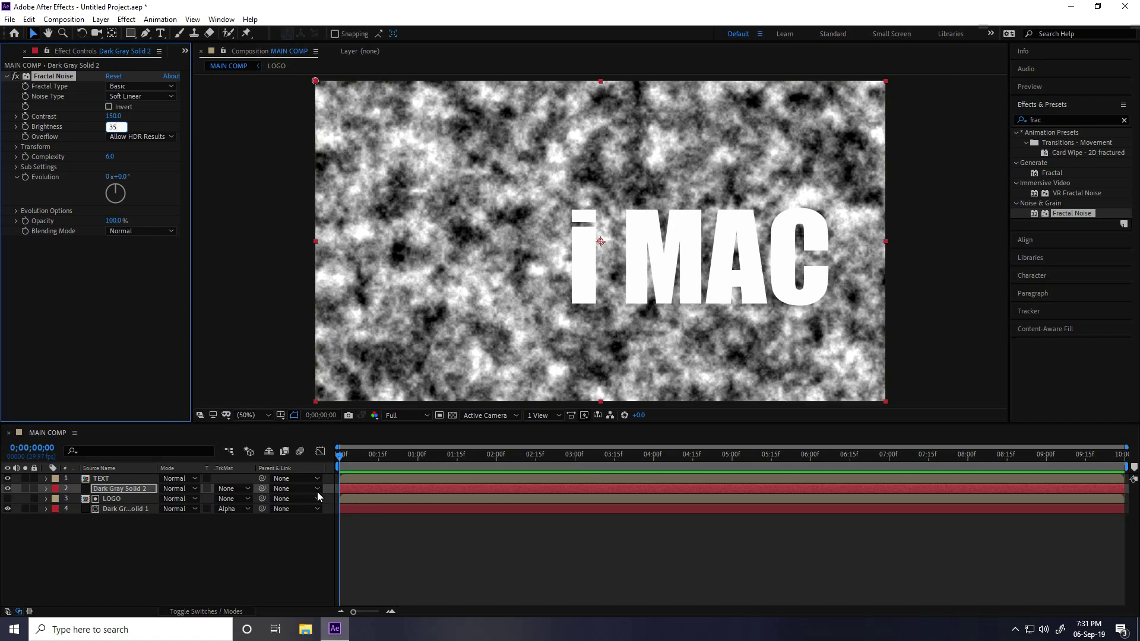
Apply Tint to the second solid and map white to blue, 00AAFF, with hue 200 and saturation 100%.
{"action": "left_click", "coordinate": [1053, 120]}
{"action": "type", "text": "tint"}
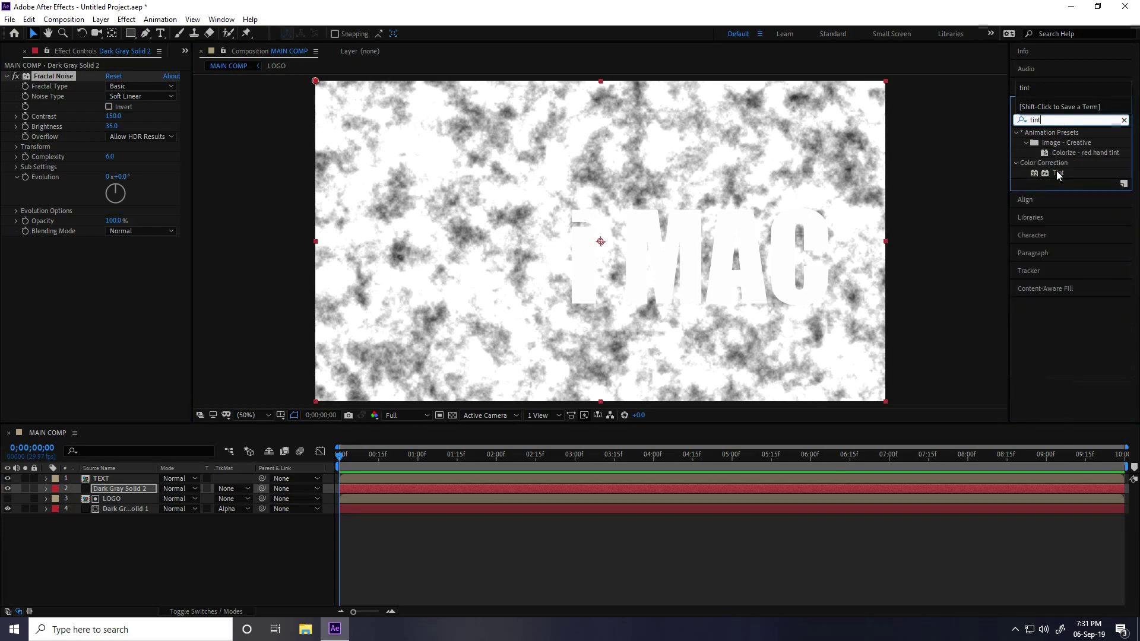
{"action": "left_click_drag", "start_coordinate": [1058, 173], "coordinate": [113, 274]}
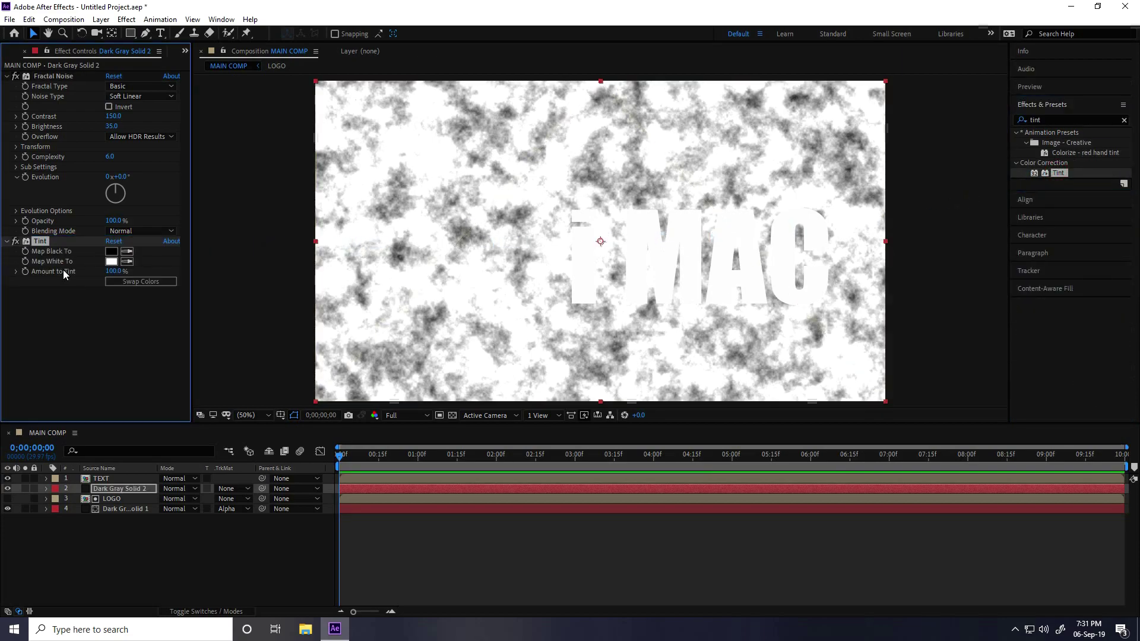
{"action": "left_click", "coordinate": [111, 261]}
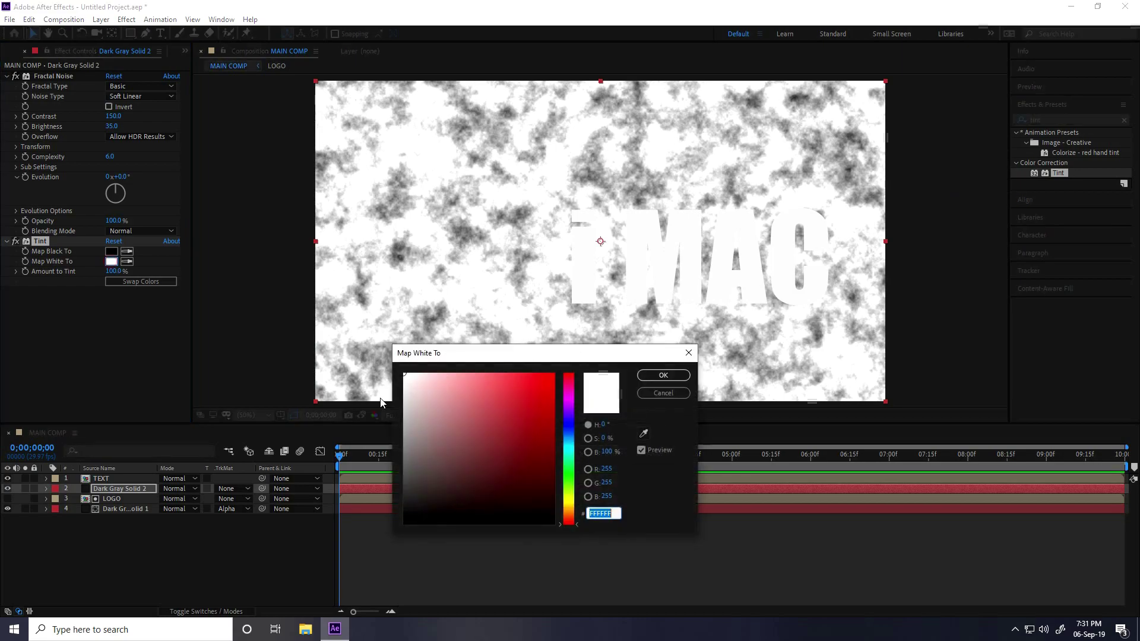
{"action": "left_click", "coordinate": [604, 425]}
{"action": "type", "text": "200"}
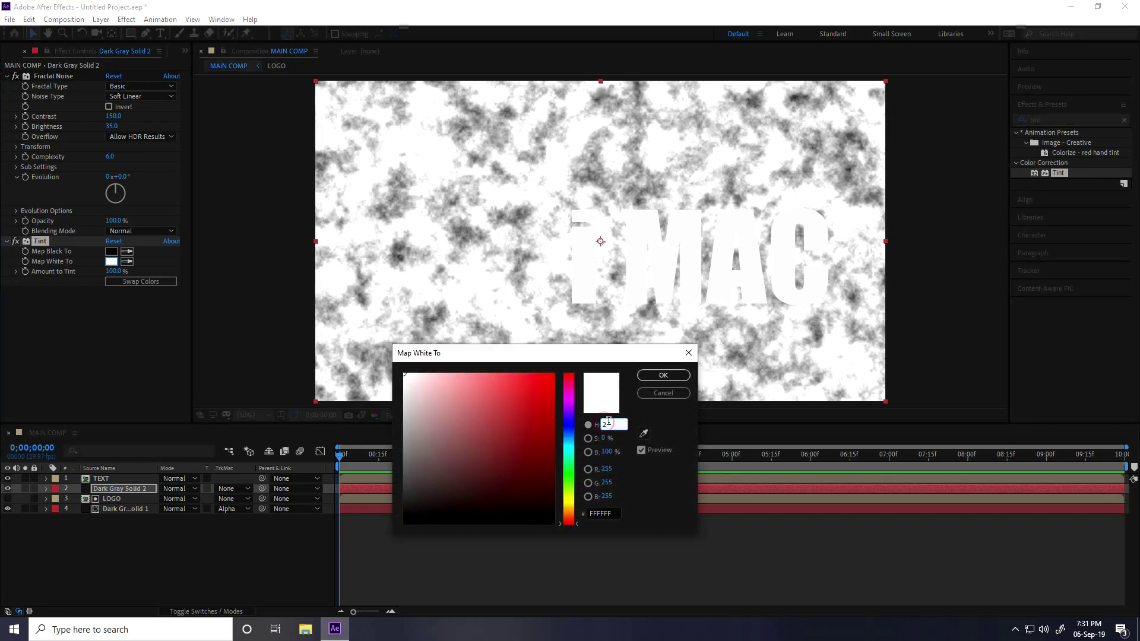
{"action": "key", "text": "Tab"}
{"action": "type", "text": "100"}
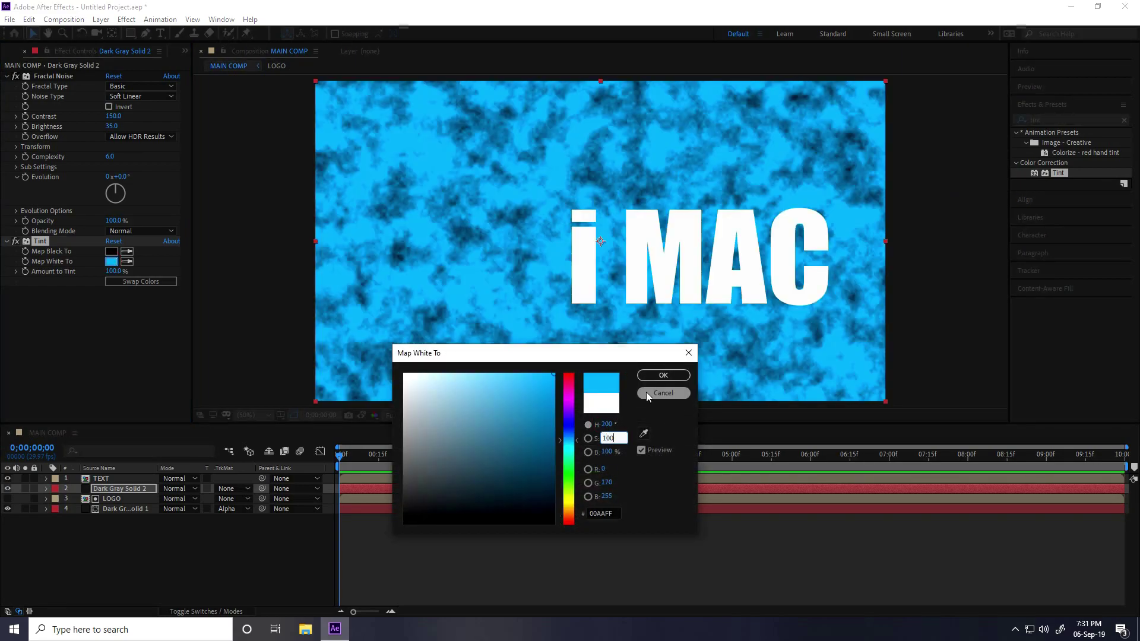
{"action": "left_click", "coordinate": [660, 376]}
Set the second solid's track matte to Alpha Matte "TEXT" and deselect the layer.
{"action": "left_click", "coordinate": [248, 489]}
{"action": "left_click", "coordinate": [256, 519]}
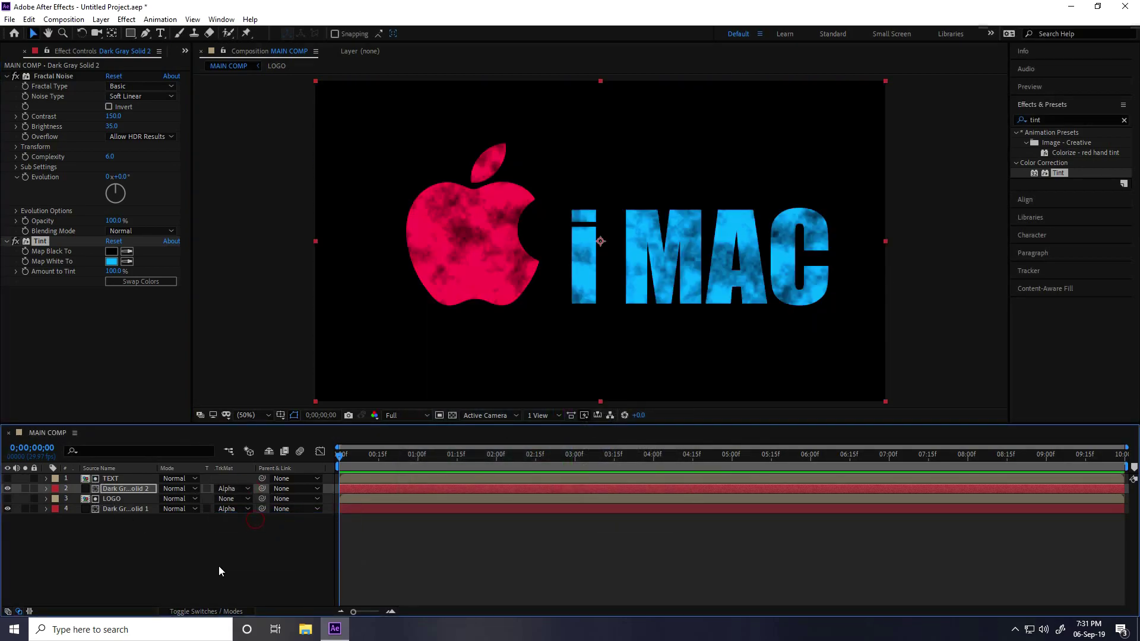
{"action": "left_click", "coordinate": [540, 525]}
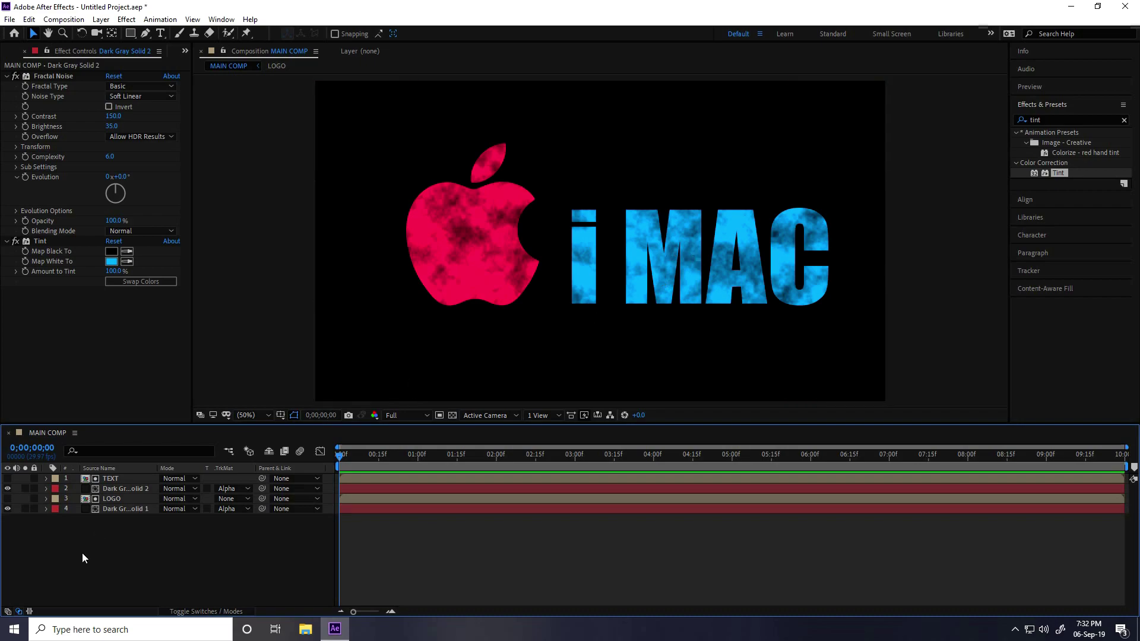
Pre-compose the LOGO layer and its red solid together as LOGO, moving all attributes into the new composition.
{"action": "left_click_drag", "start_coordinate": [129, 515], "coordinate": [132, 494]}
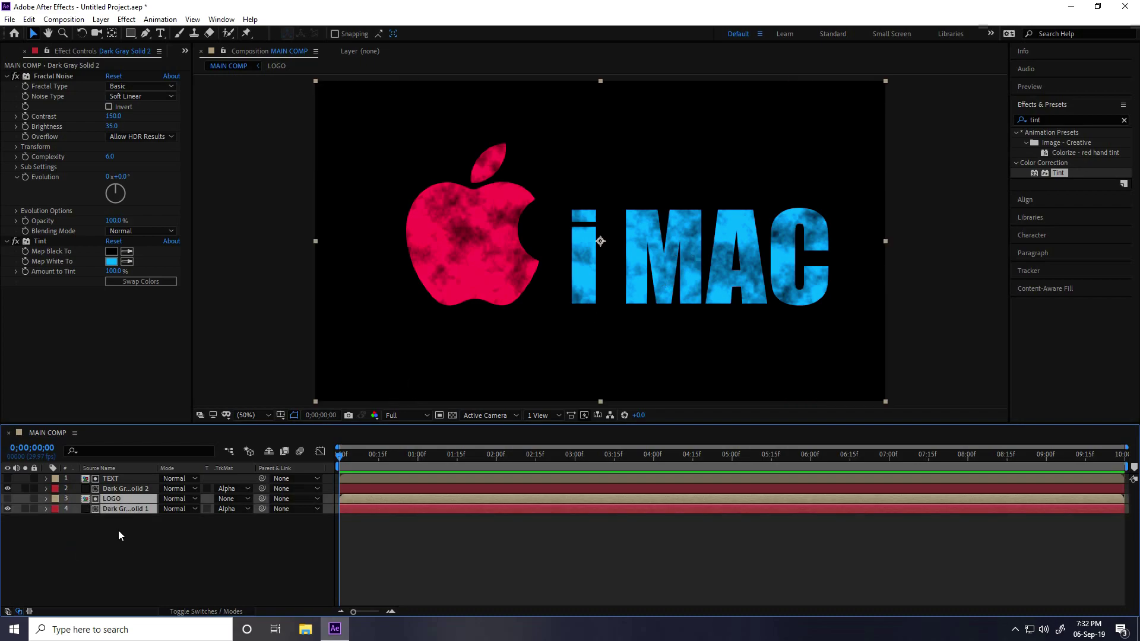
{"action": "right_click", "coordinate": [112, 508]}
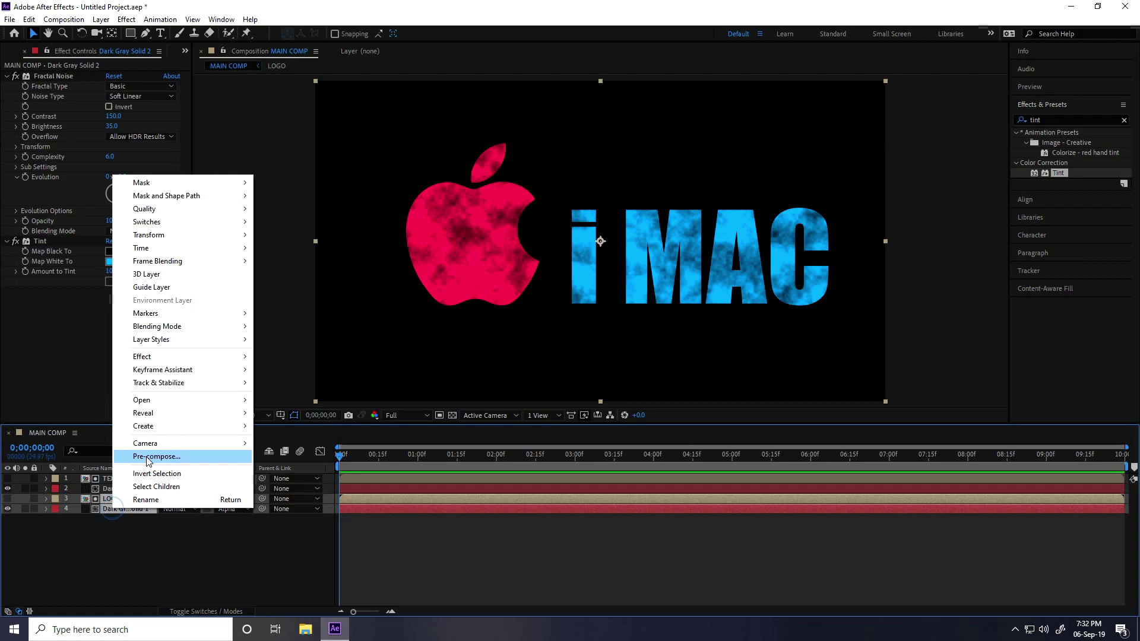
{"action": "left_click", "coordinate": [147, 457]}
{"action": "type", "text": "LO"}
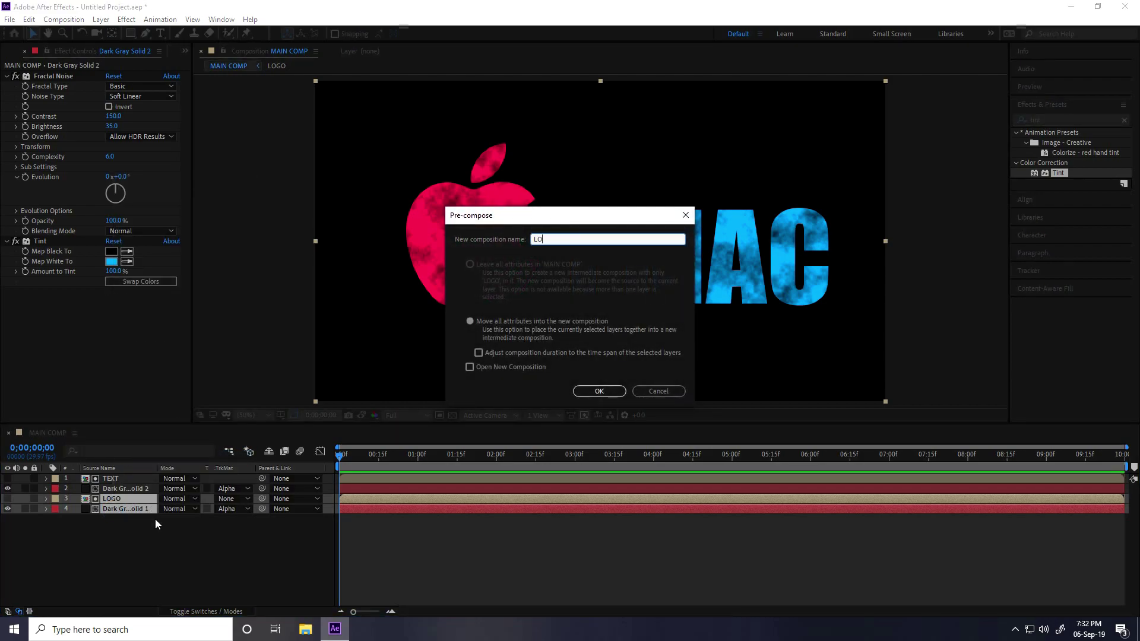
{"action": "type", "text": "GO"}
{"action": "key", "text": "Return"}
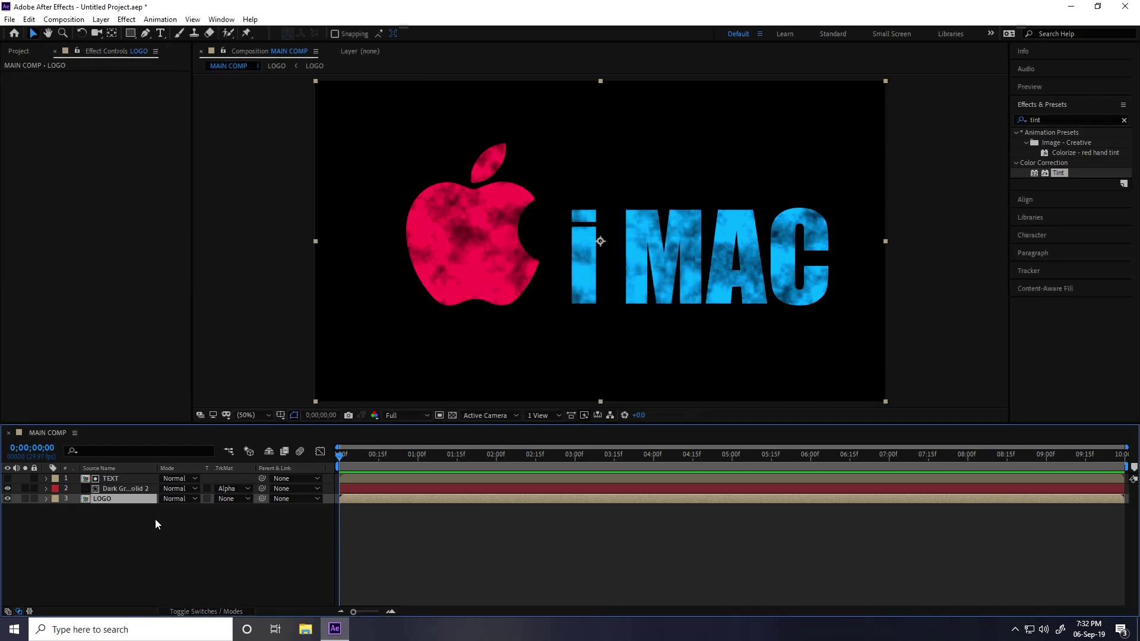
Pre-compose the TEXT layer and its blue solid together as TEXT, moving all attributes into the new composition.
{"action": "left_click", "coordinate": [115, 490]}
{"action": "left_click", "coordinate": [113, 478], "text": "shift"}
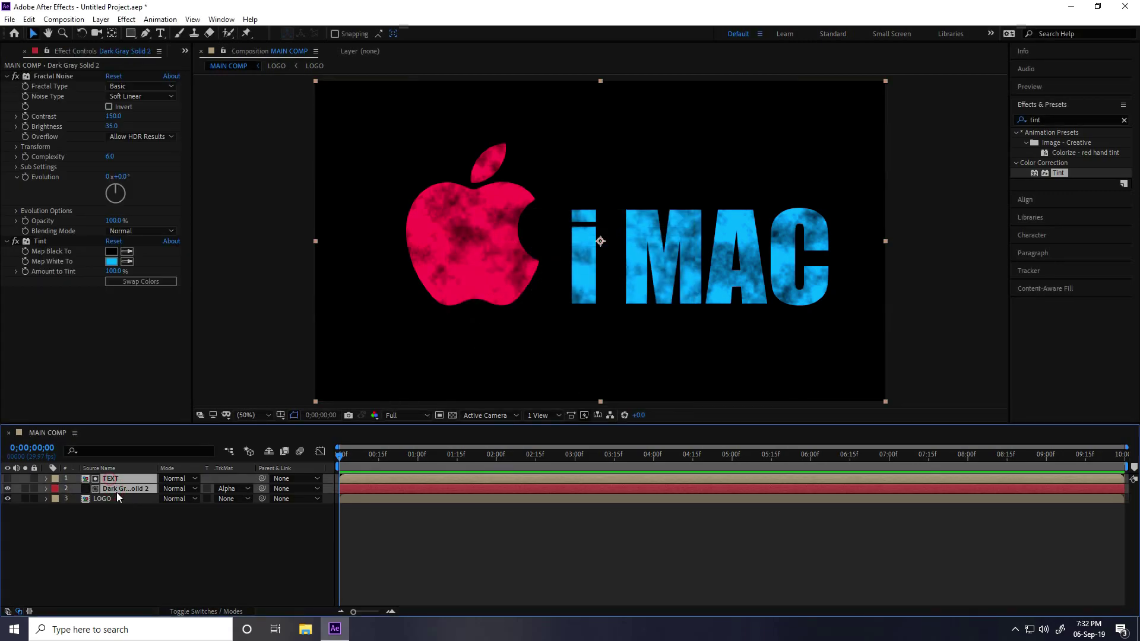
{"action": "right_click", "coordinate": [114, 487]}
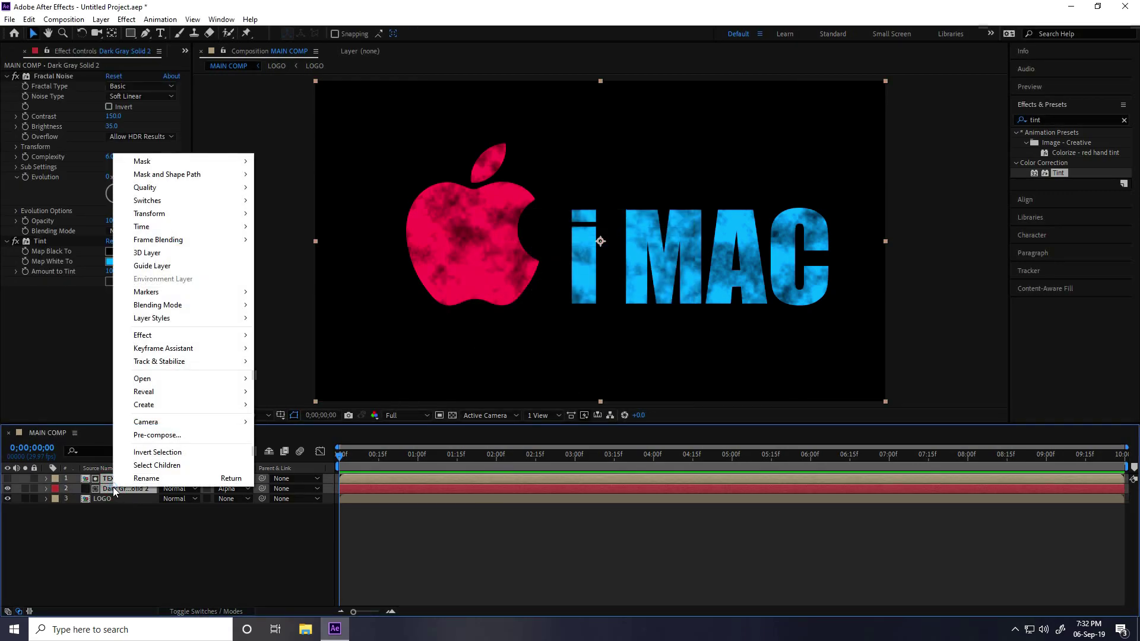
{"action": "left_click", "coordinate": [149, 436]}
{"action": "type", "text": "TEXT"}
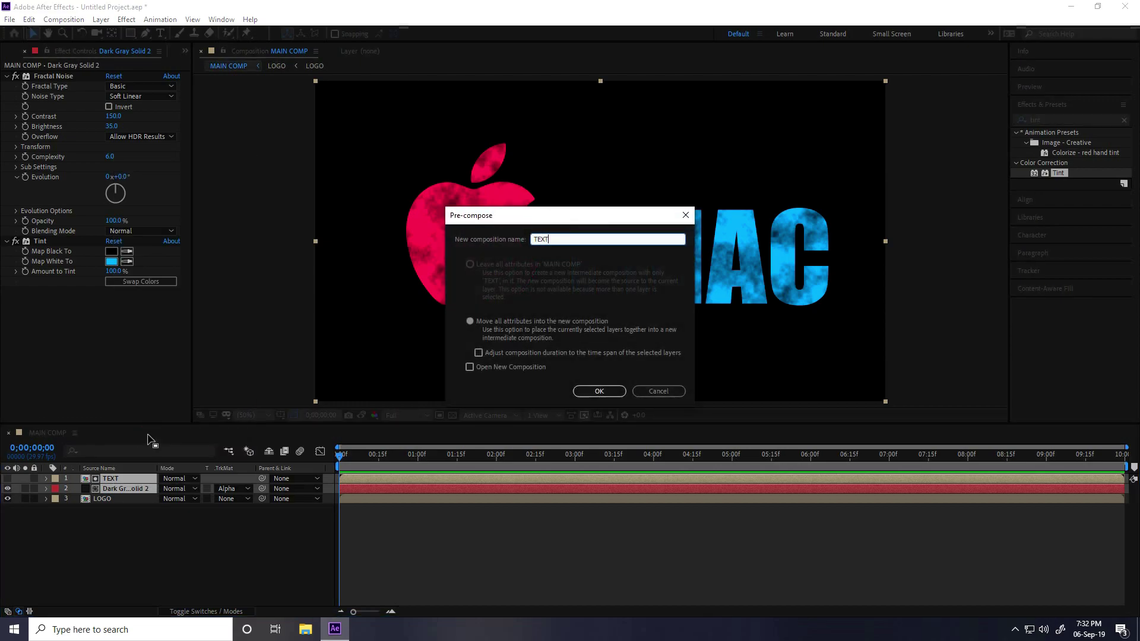
{"action": "key", "text": "Return"}
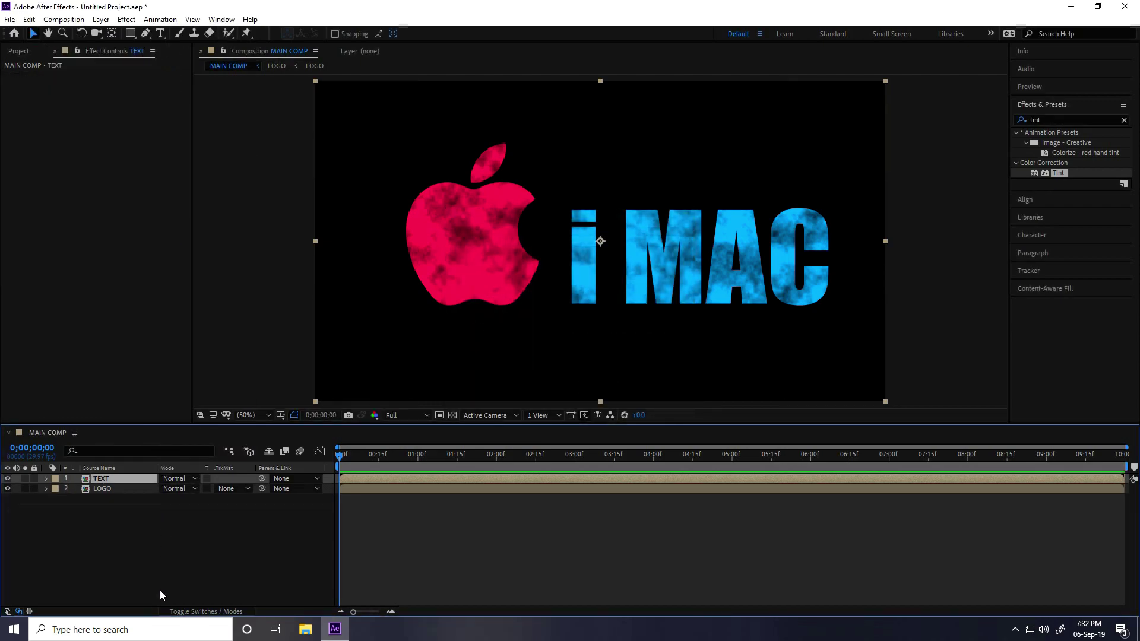
Pre-compose the TEXT and LOGO layers together as FINAL LOGO, moving all attributes into the new composition.
{"action": "left_click_drag", "start_coordinate": [70, 527], "coordinate": [140, 466]}
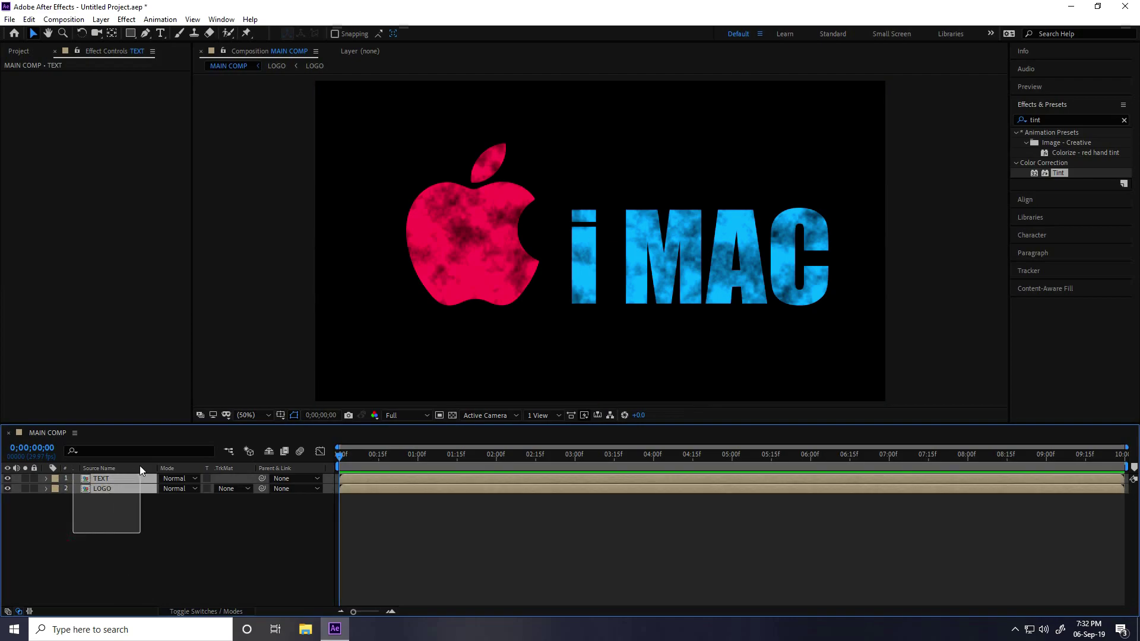
{"action": "right_click", "coordinate": [102, 487]}
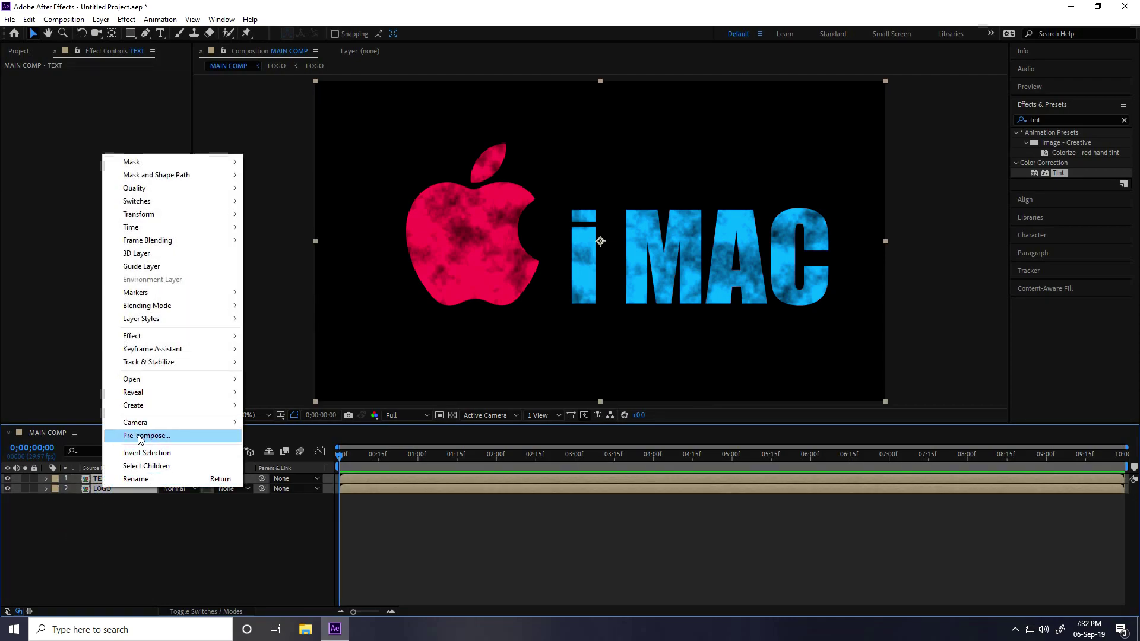
{"action": "left_click", "coordinate": [177, 435]}
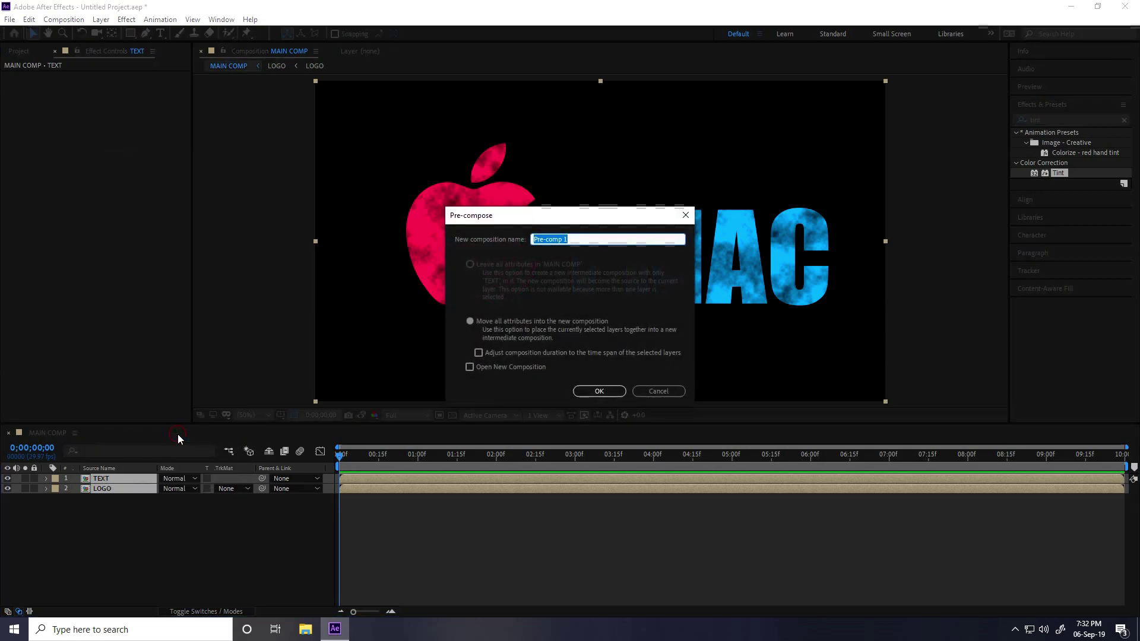
{"action": "type", "text": "F"}
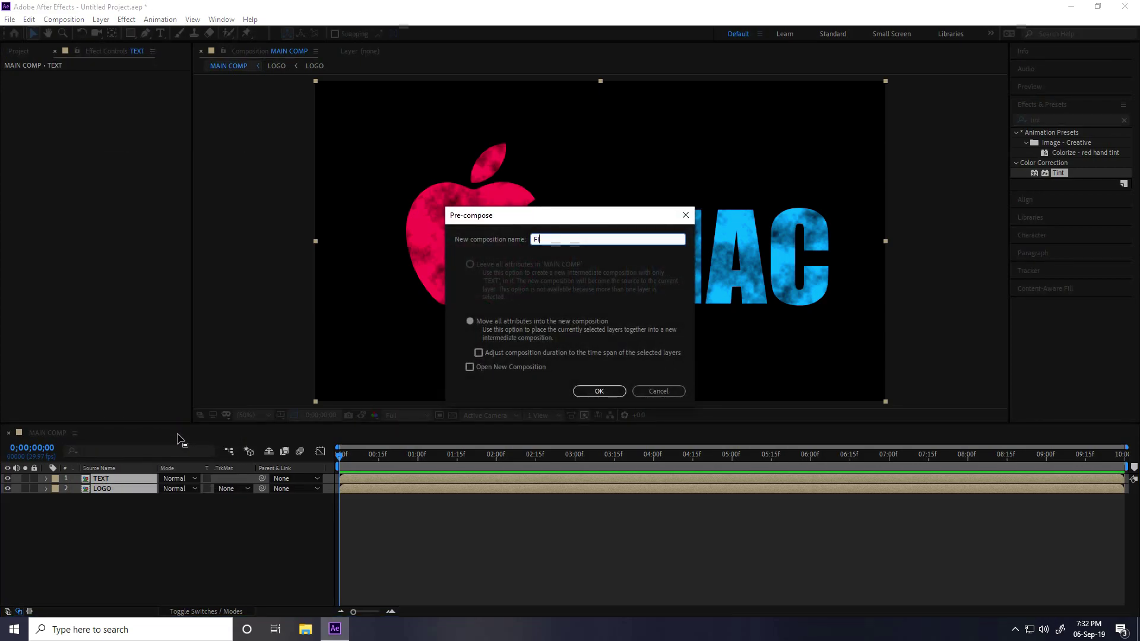
{"action": "type", "text": "INAL LOGO"}
{"action": "left_click", "coordinate": [595, 393]}
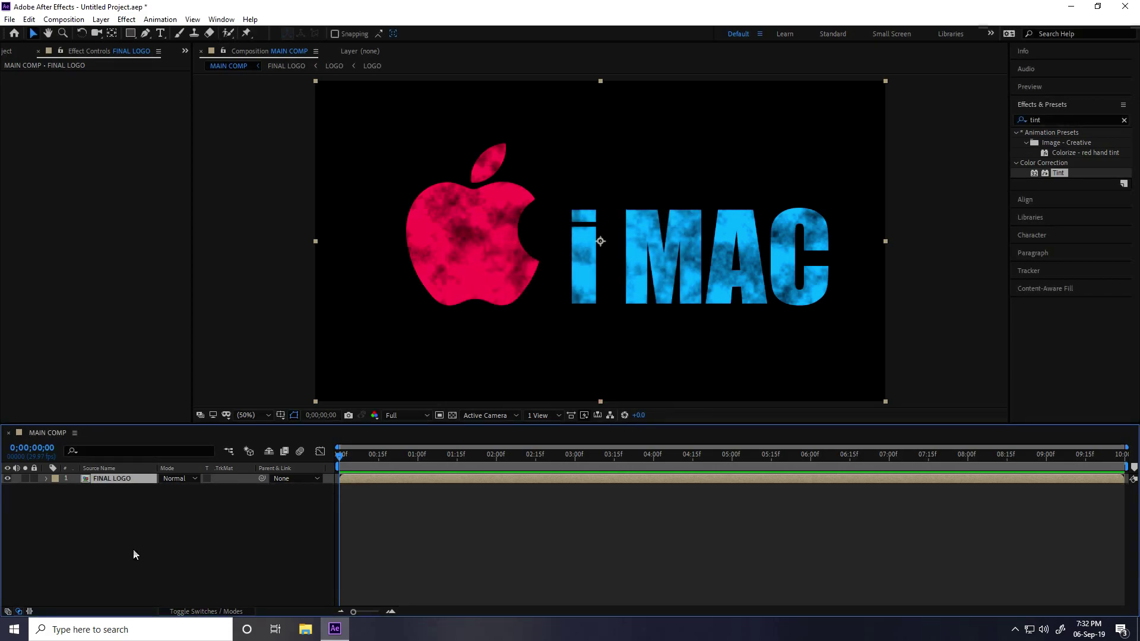
Make the FINAL LOGO layer a 3D layer and duplicate it.
{"action": "left_click", "coordinate": [211, 613]}
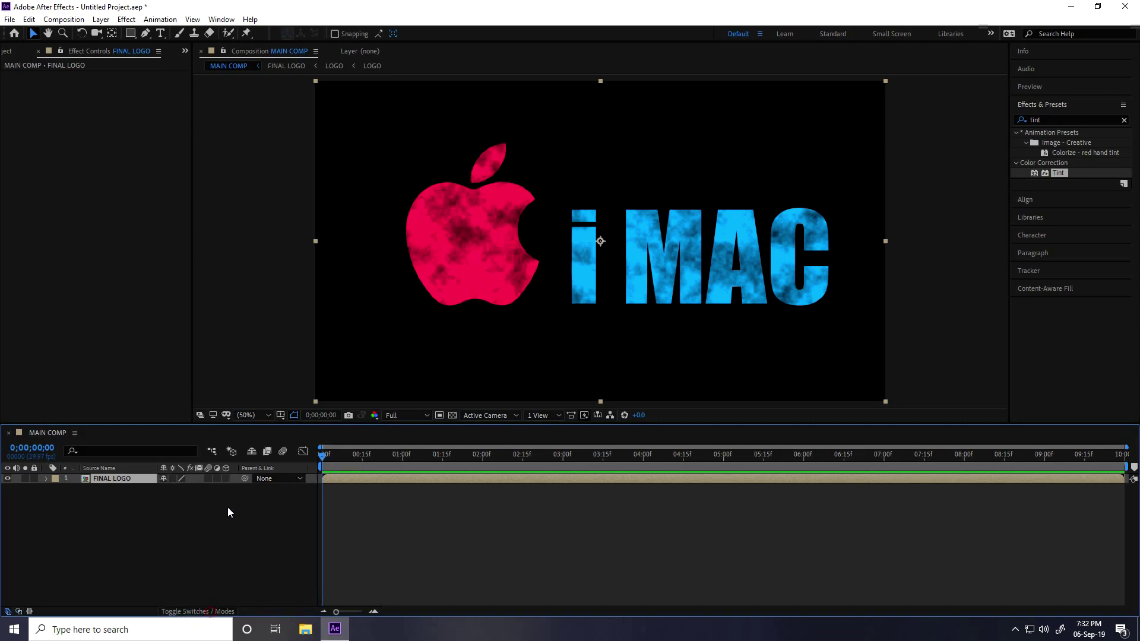
{"action": "left_click", "coordinate": [229, 478]}
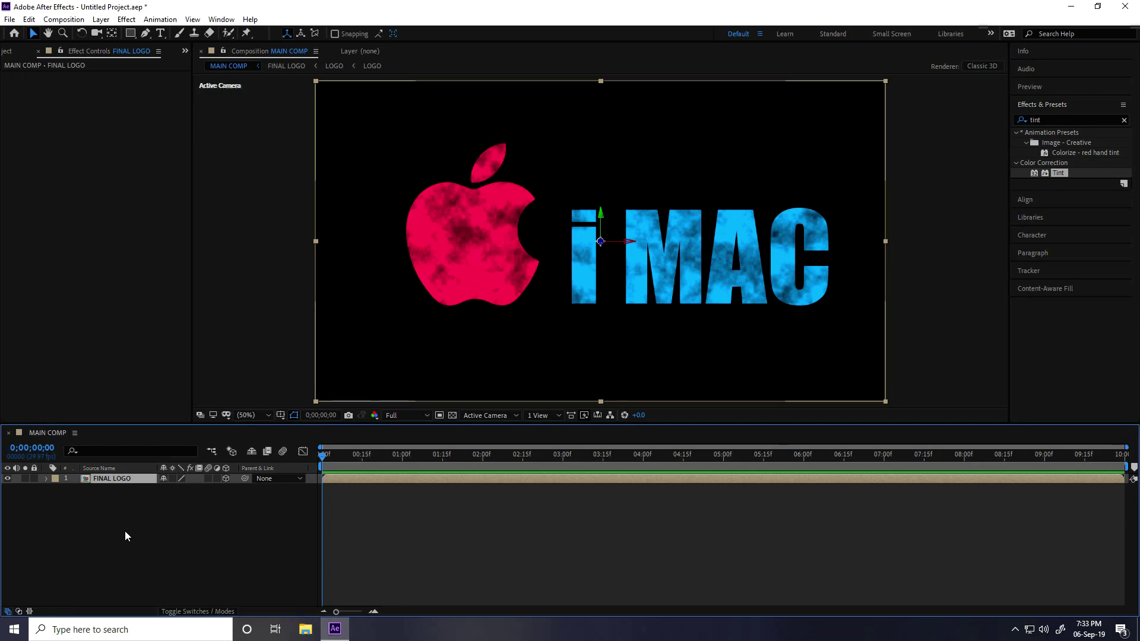
{"action": "key", "text": "ctrl+d"}
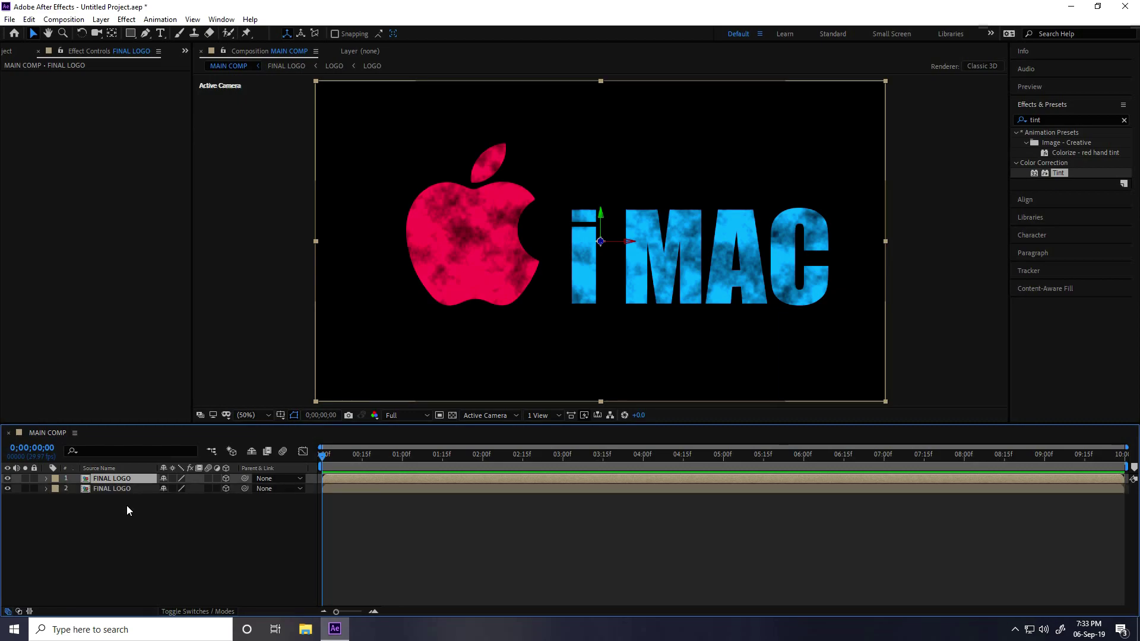
Set the lower FINAL LOGO layer's X Rotation to 180° and move it down along Y to sit just beneath the original as a reflection.
{"action": "left_click", "coordinate": [119, 491]}
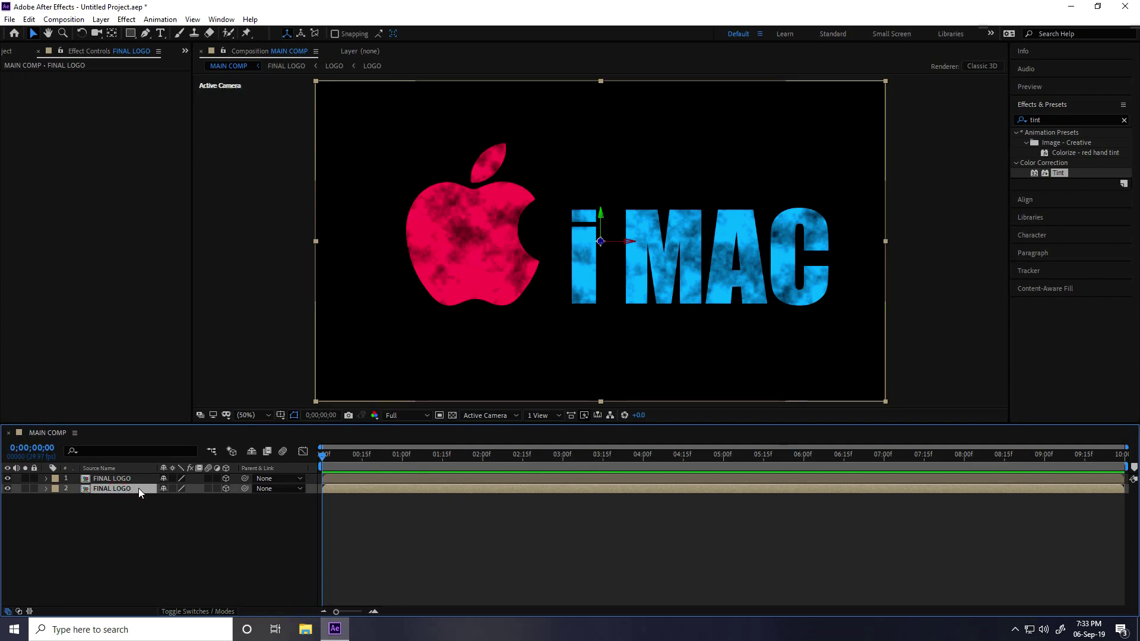
{"action": "key", "text": "r"}
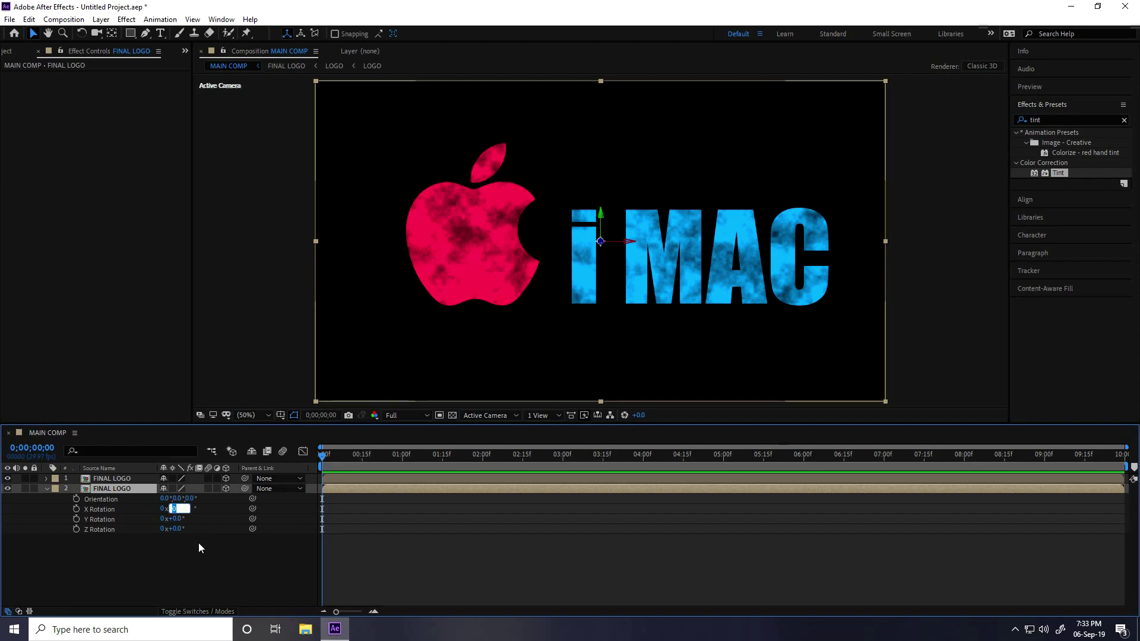
{"action": "type", "text": "180"}
{"action": "key", "text": "Return"}
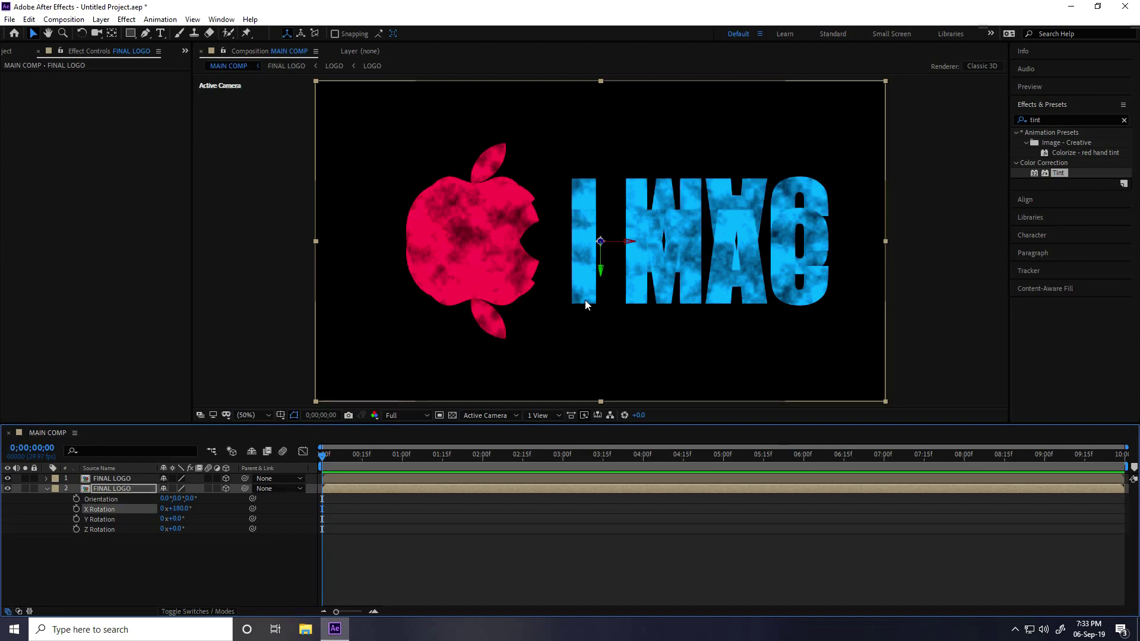
{"action": "left_click_drag", "start_coordinate": [601, 268], "coordinate": [614, 405]}
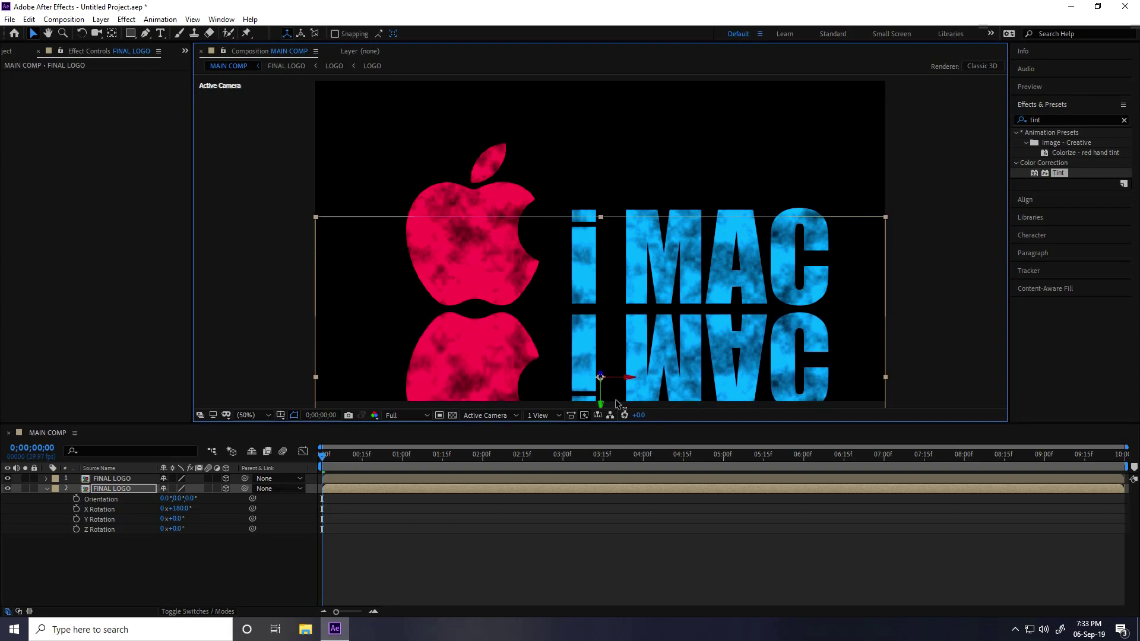
{"action": "left_click", "coordinate": [47, 489]}
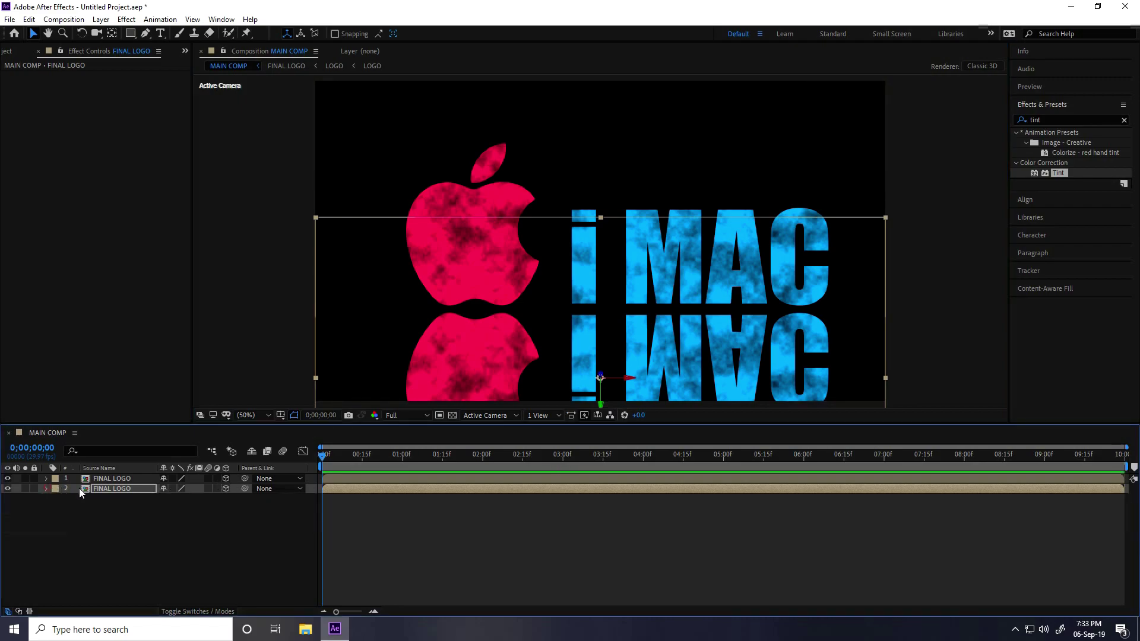
Move both FINAL LOGO layers slightly upward together along Y and deselect them.
{"action": "left_click", "coordinate": [110, 479], "text": "ctrl"}
{"action": "left_click_drag", "start_coordinate": [600, 212], "coordinate": [601, 200]}
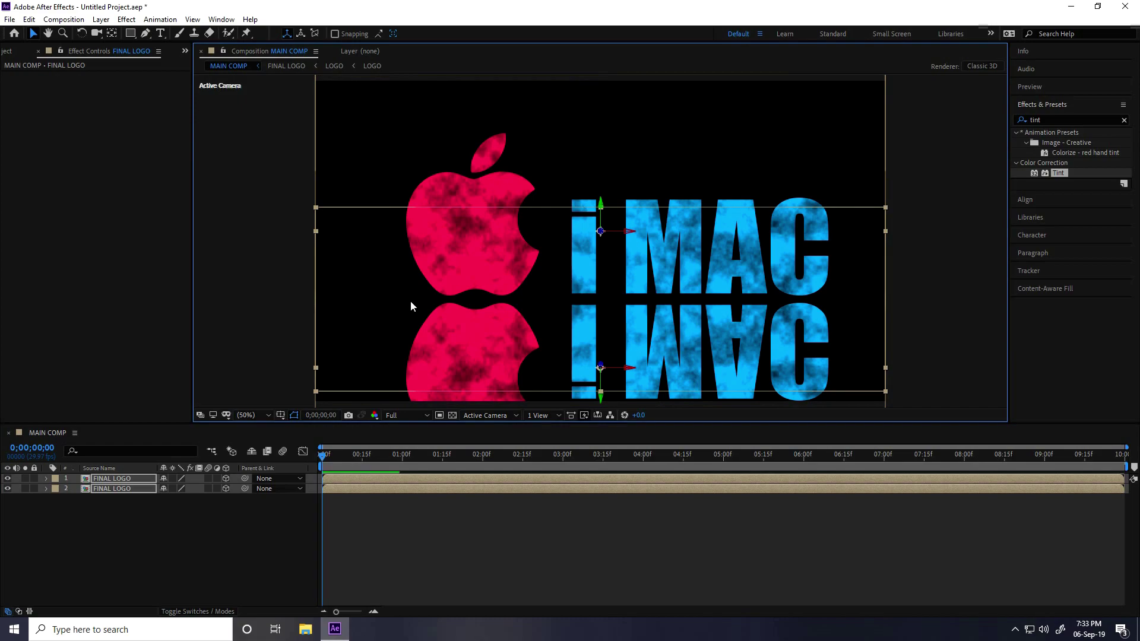
{"action": "left_click", "coordinate": [290, 309]}
{"action": "left_click", "coordinate": [289, 306]}
{"action": "left_click", "coordinate": [86, 513]}
Duplicate the flipped FINAL LOGO layer and apply Fast Box Blur to the upper flipped copy with a blur radius of 50.
{"action": "left_click", "coordinate": [93, 488]}
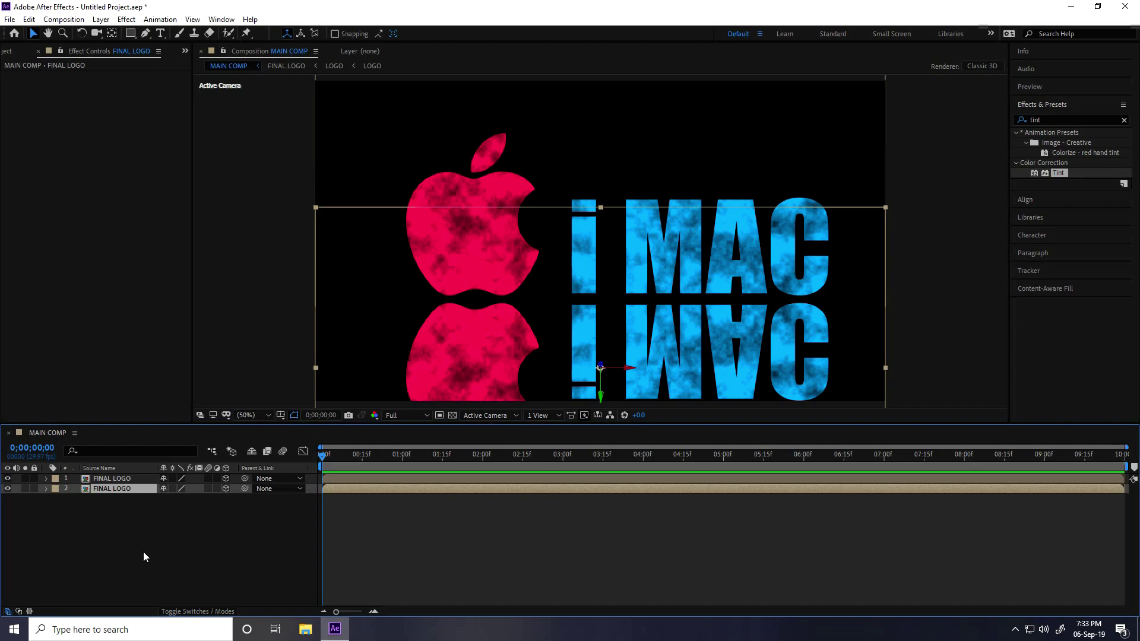
{"action": "key", "text": "ctrl+d"}
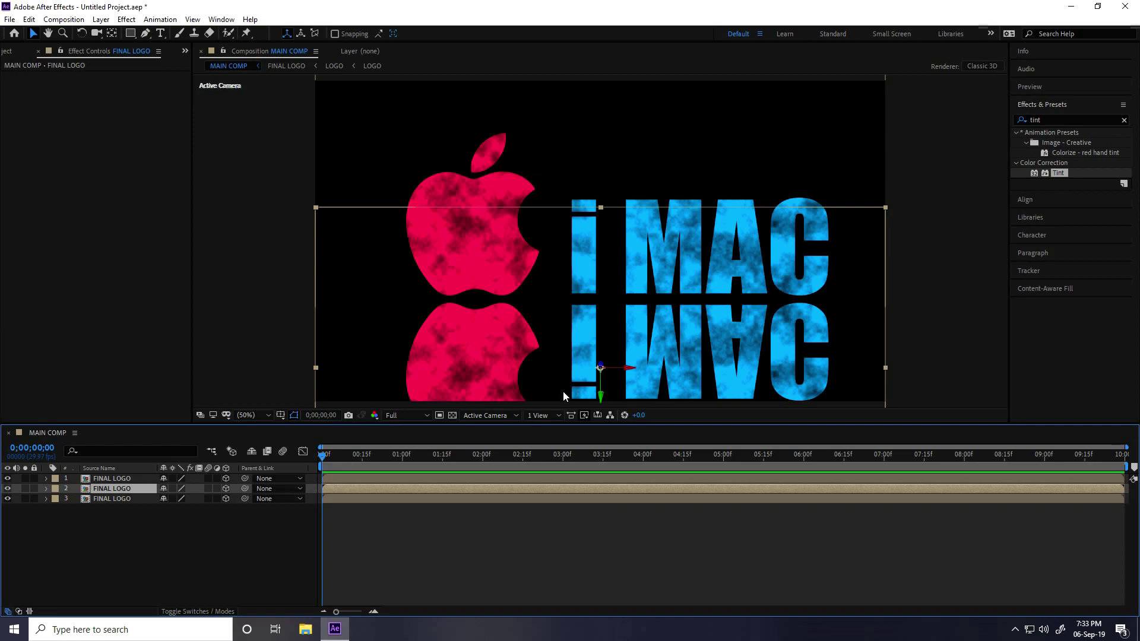
{"action": "left_click", "coordinate": [1055, 120]}
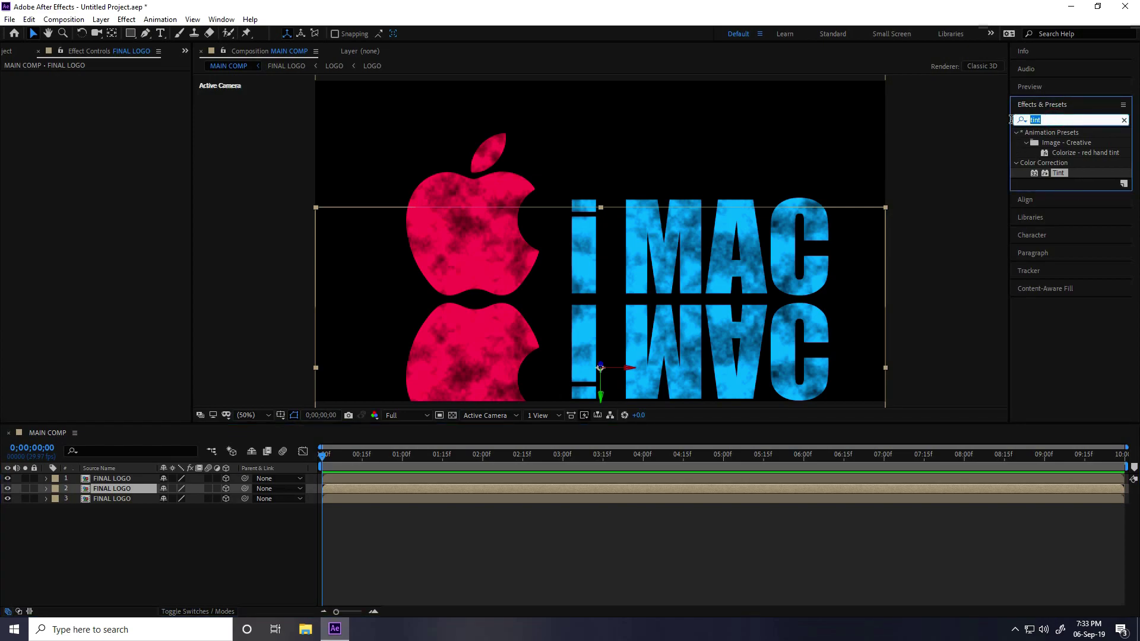
{"action": "type", "text": "fast"}
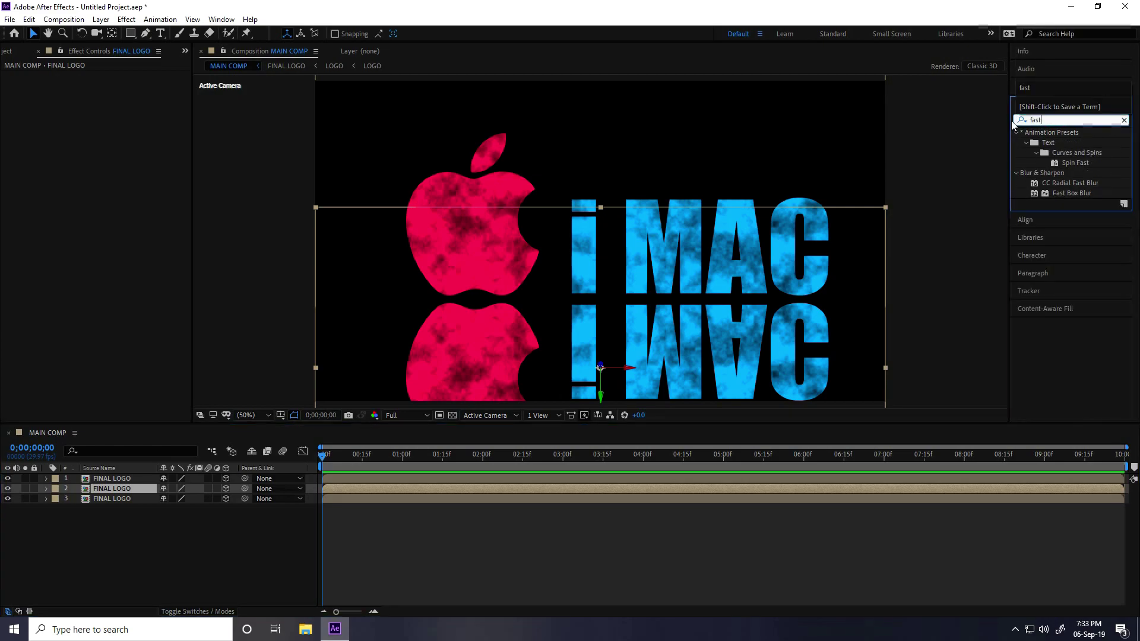
{"action": "left_click", "coordinate": [1067, 194]}
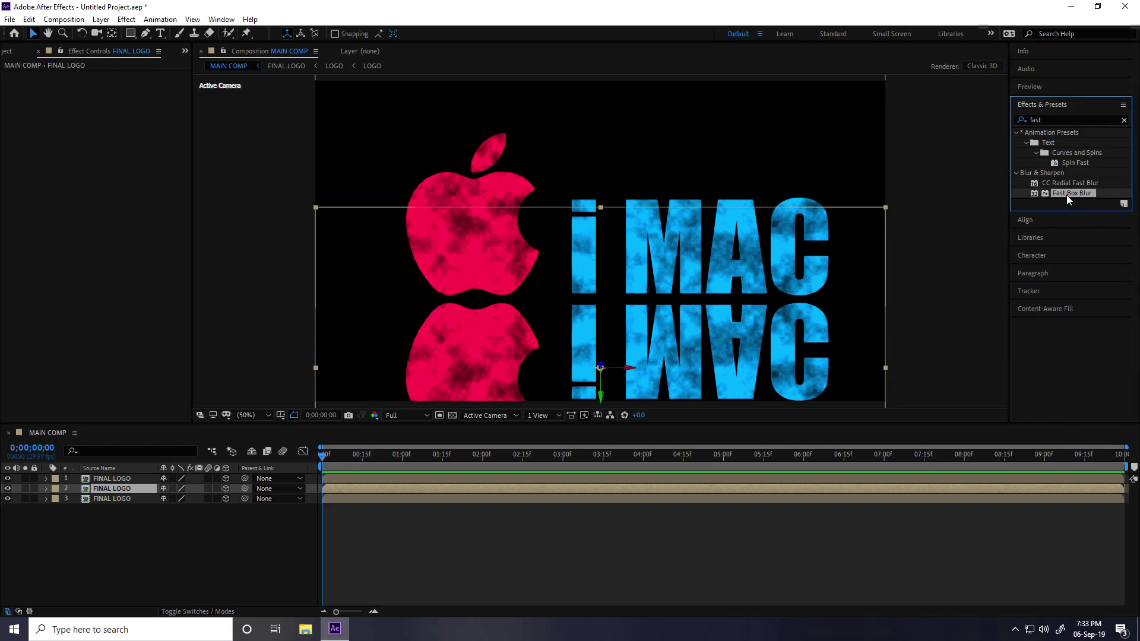
{"action": "left_click_drag", "start_coordinate": [1080, 193], "coordinate": [112, 488]}
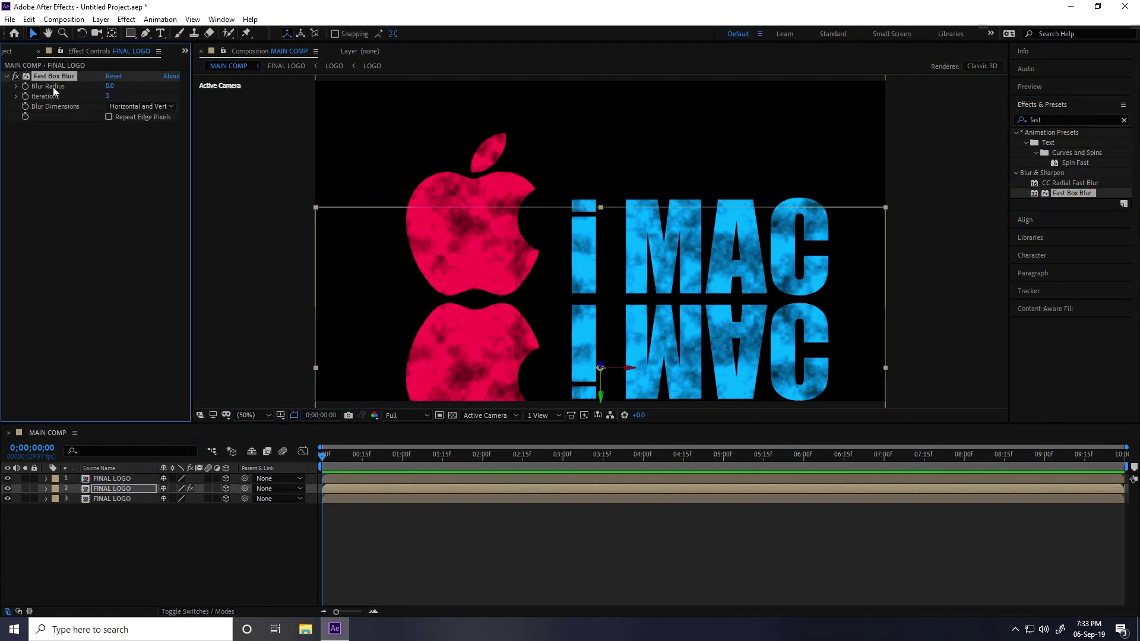
{"action": "left_click", "coordinate": [114, 86]}
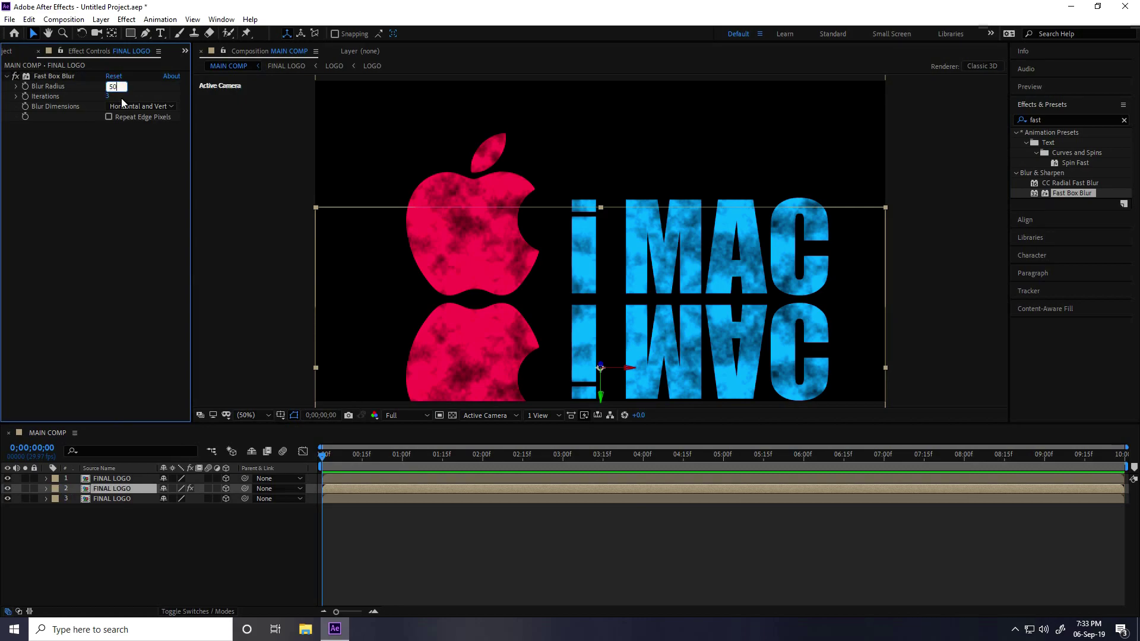
{"action": "key", "text": "Return"}
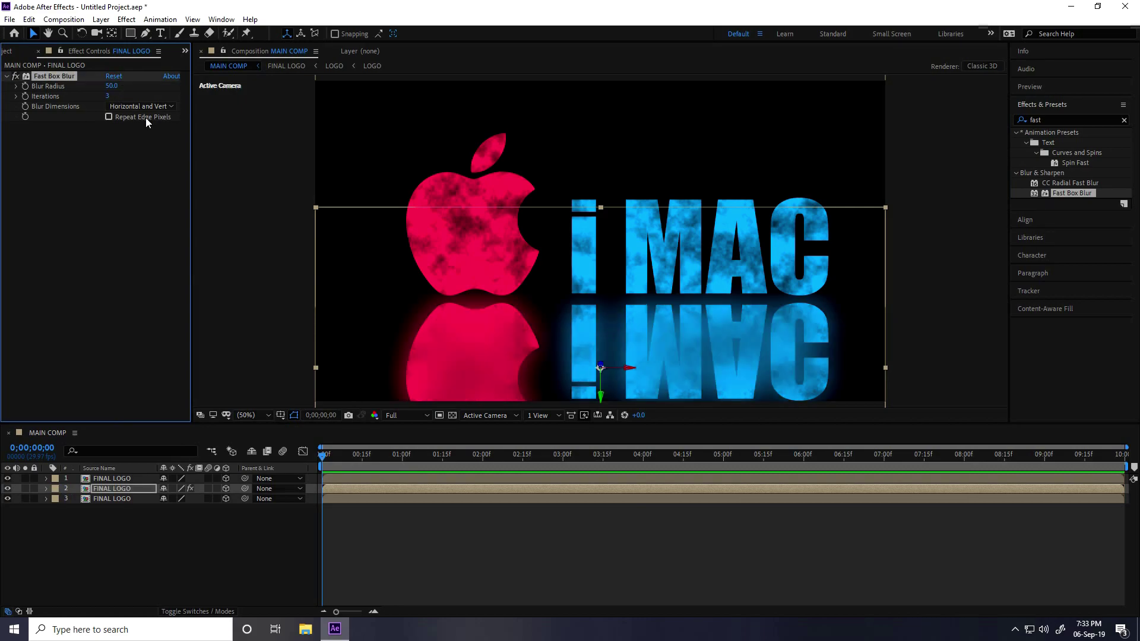
Compare horizontal and vertical Blur Dimensions on layer 2's Fast Box Blur and set them to Horizontal.
{"action": "left_click", "coordinate": [138, 106]}
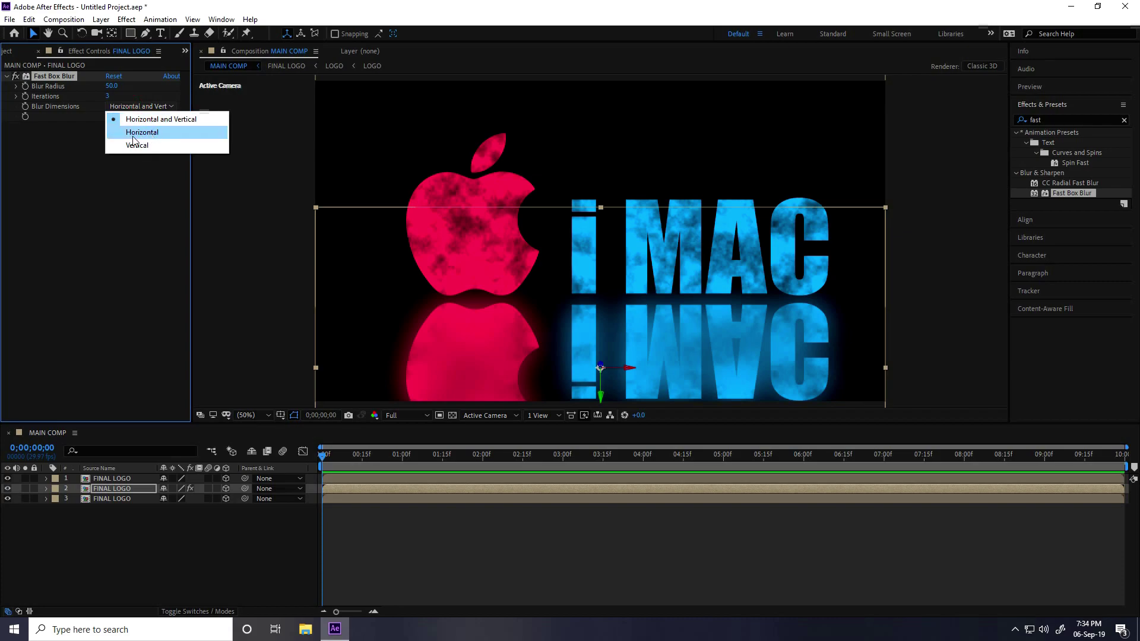
{"action": "left_click", "coordinate": [158, 136]}
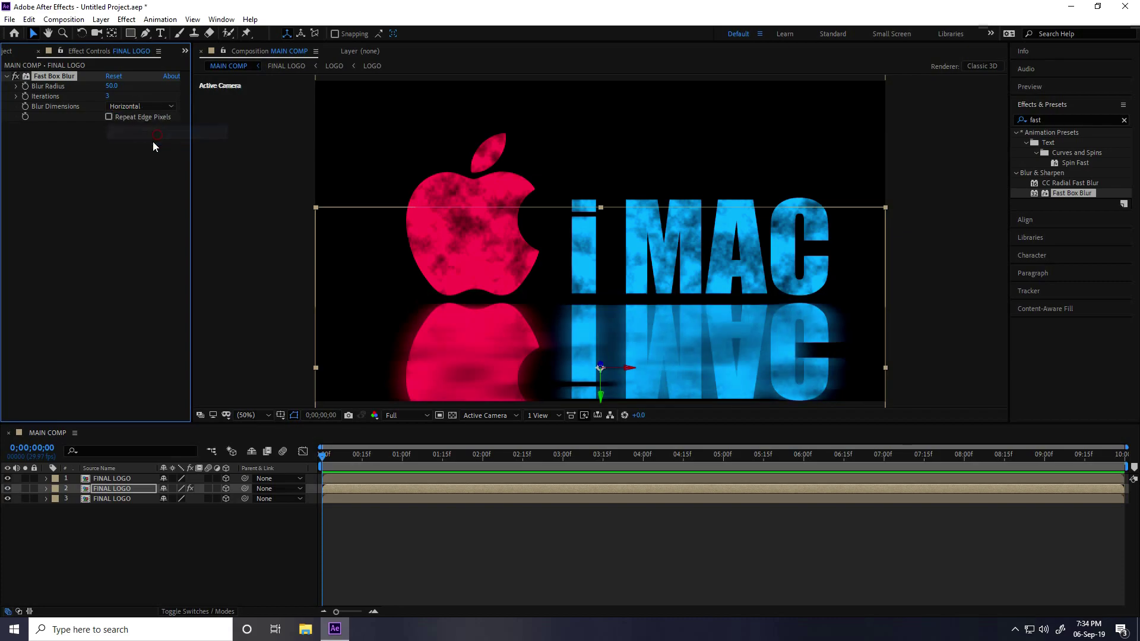
{"action": "left_click", "coordinate": [130, 118]}
{"action": "left_click", "coordinate": [131, 106]}
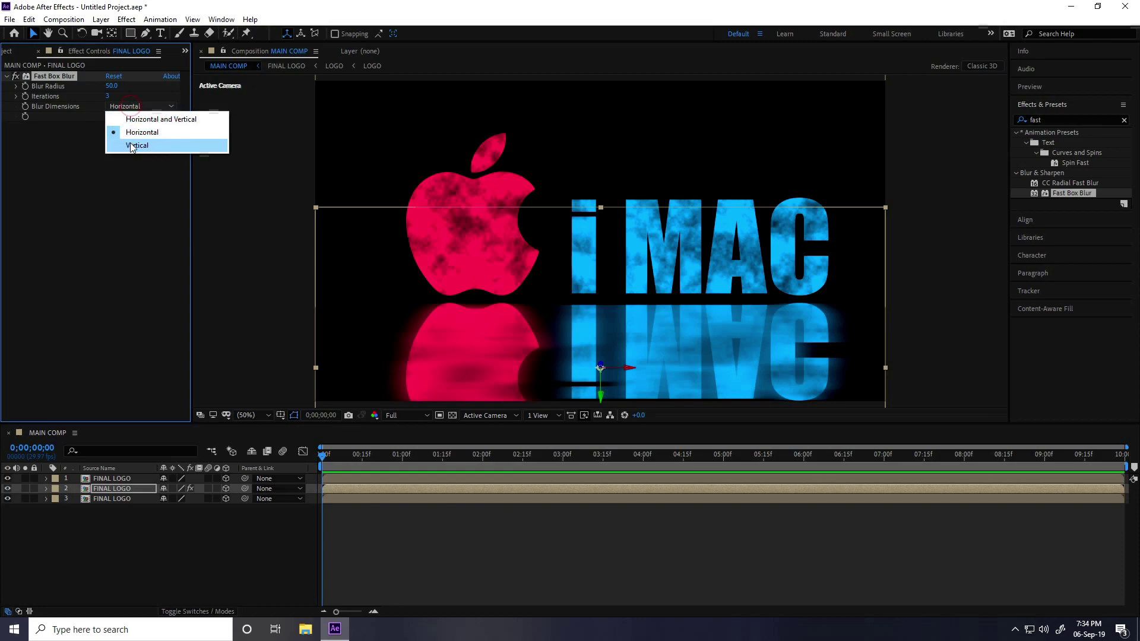
{"action": "left_click", "coordinate": [145, 145]}
{"action": "left_click", "coordinate": [145, 106]}
{"action": "left_click", "coordinate": [153, 133]}
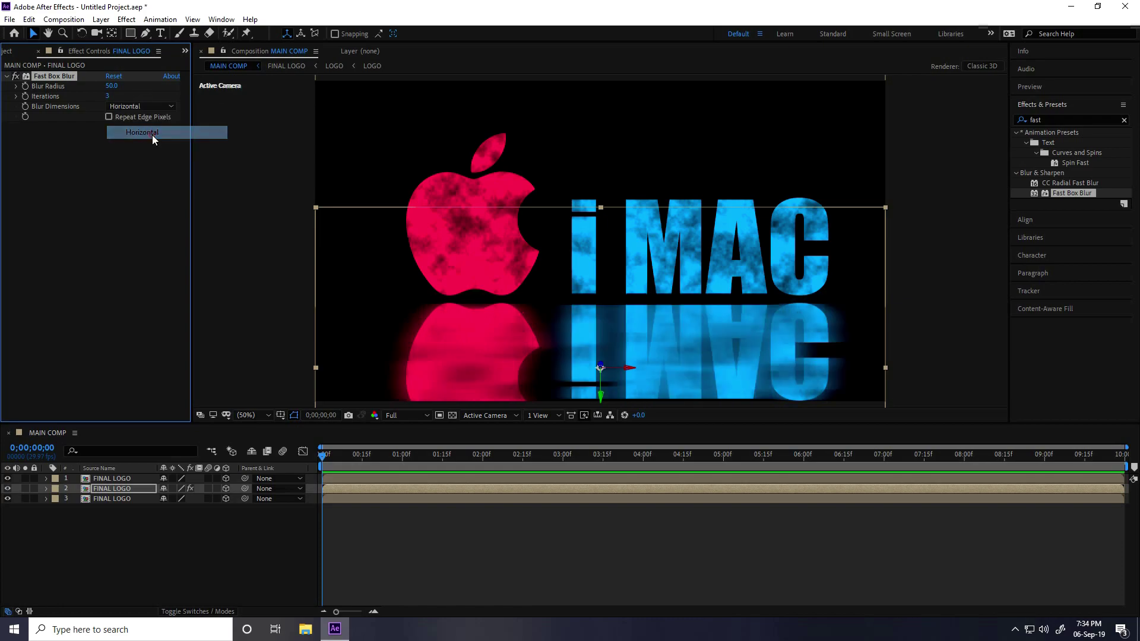
Apply Fast Box Blur to the bottom FINAL LOGO layer with blur radius 200 and Blur Dimensions set to Horizontal.
{"action": "left_click", "coordinate": [105, 500]}
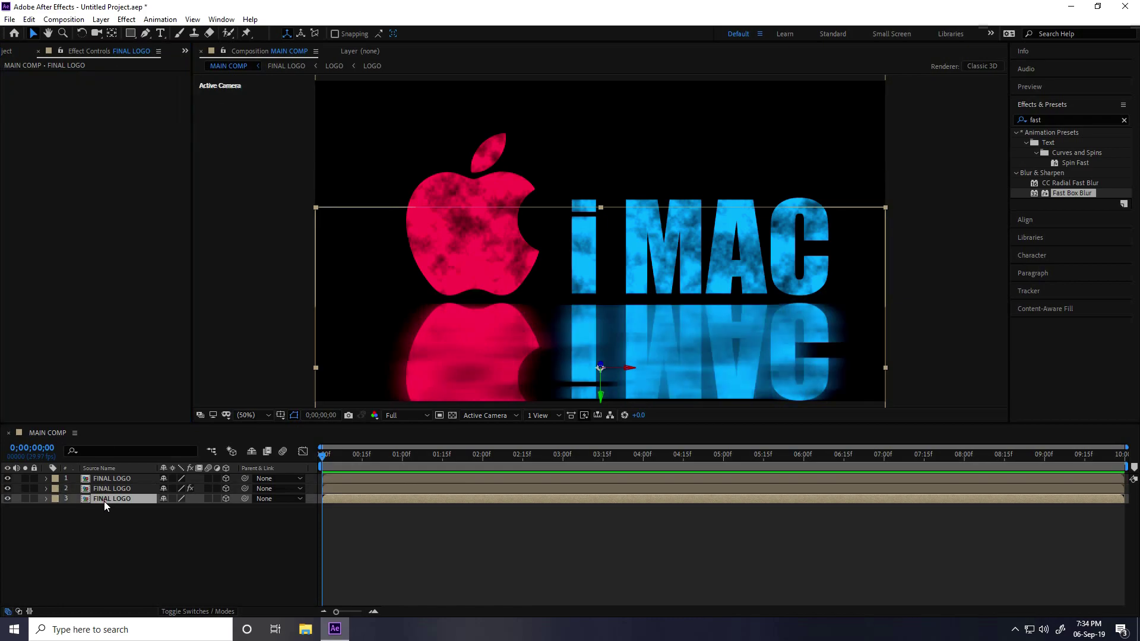
{"action": "left_click_drag", "start_coordinate": [1057, 194], "coordinate": [129, 497]}
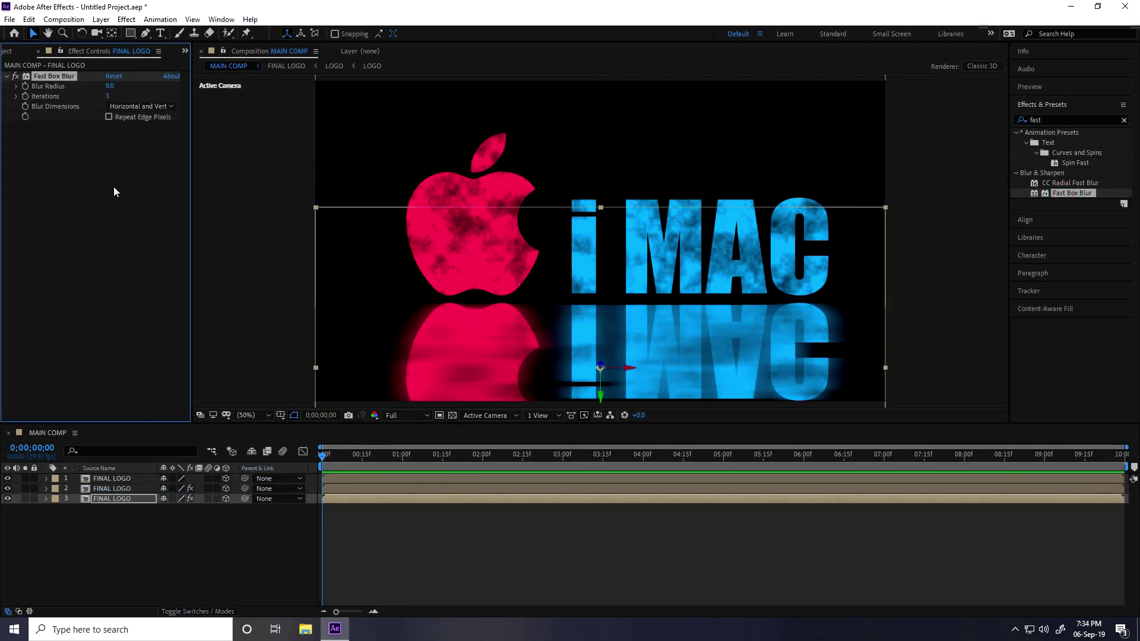
{"action": "left_click", "coordinate": [111, 88]}
{"action": "type", "text": "10"}
{"action": "type", "text": "0"}
{"action": "key", "text": "Return"}
{"action": "left_click", "coordinate": [133, 105]}
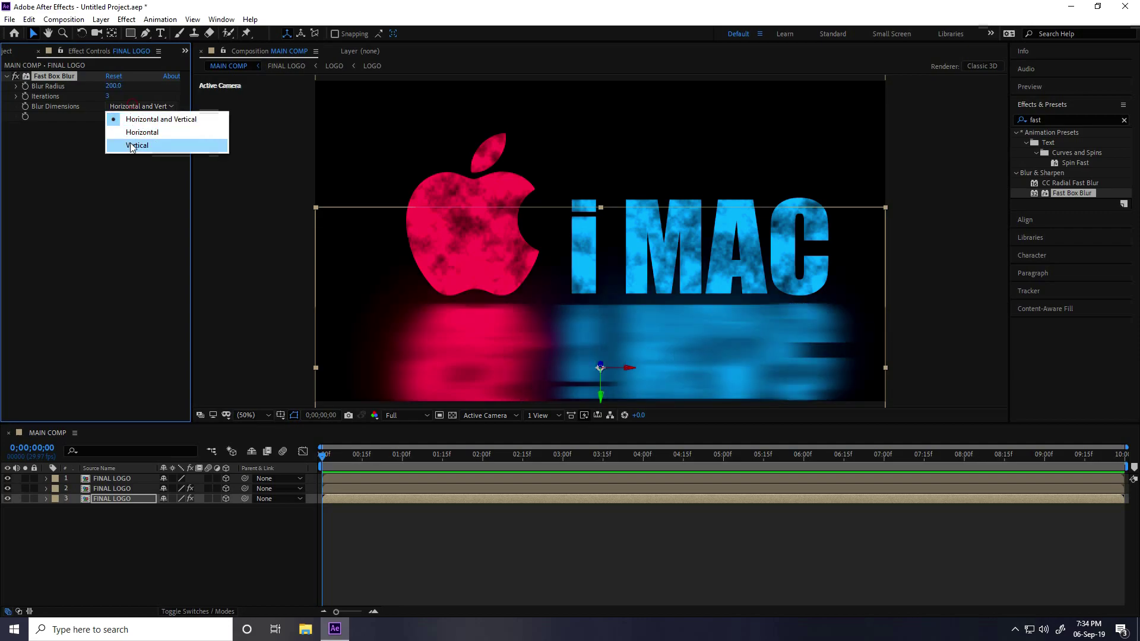
{"action": "left_click", "coordinate": [136, 132]}
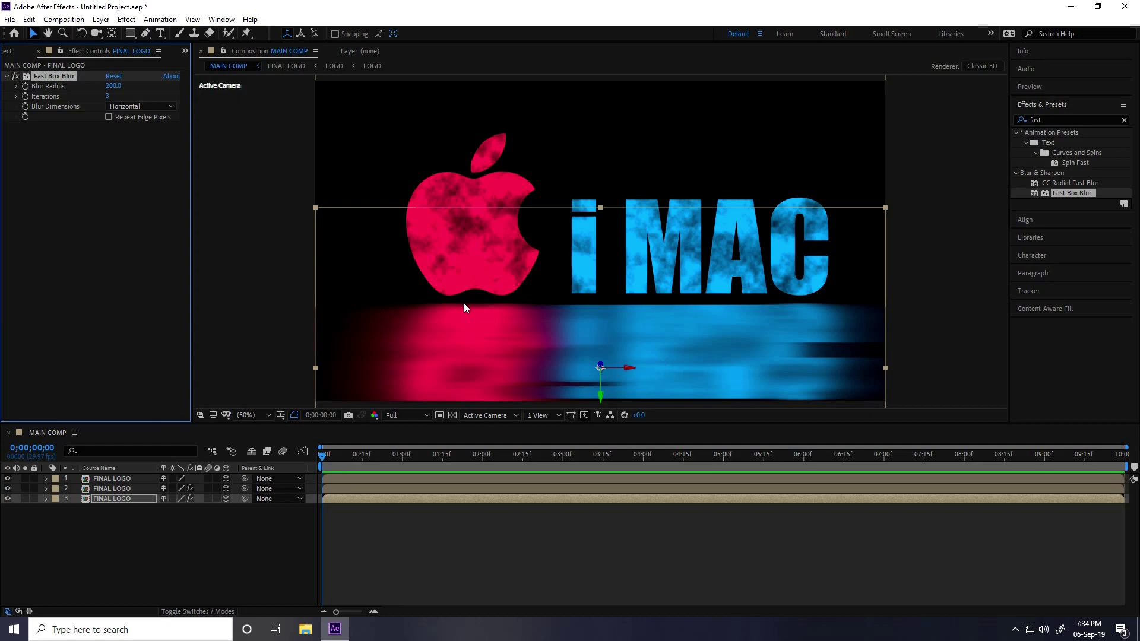
Create an adjustment layer in MAIN COMP and place it directly beneath the upright FINAL LOGO layer.
{"action": "left_click", "coordinate": [86, 558]}
{"action": "right_click", "coordinate": [87, 558]}
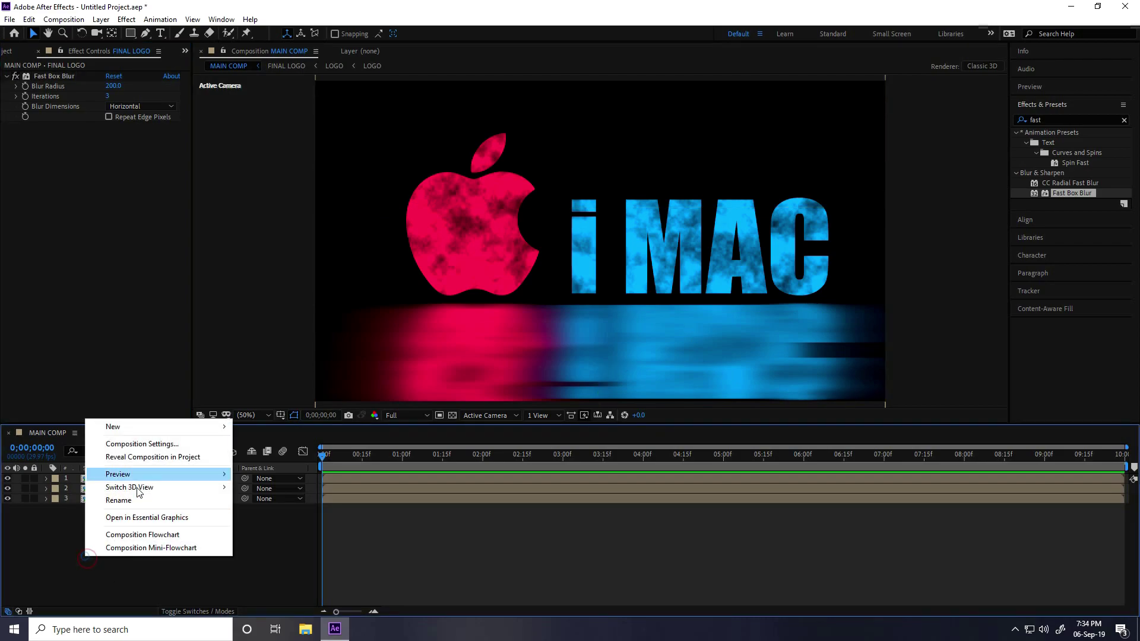
{"action": "mouse_move", "coordinate": [126, 427]}
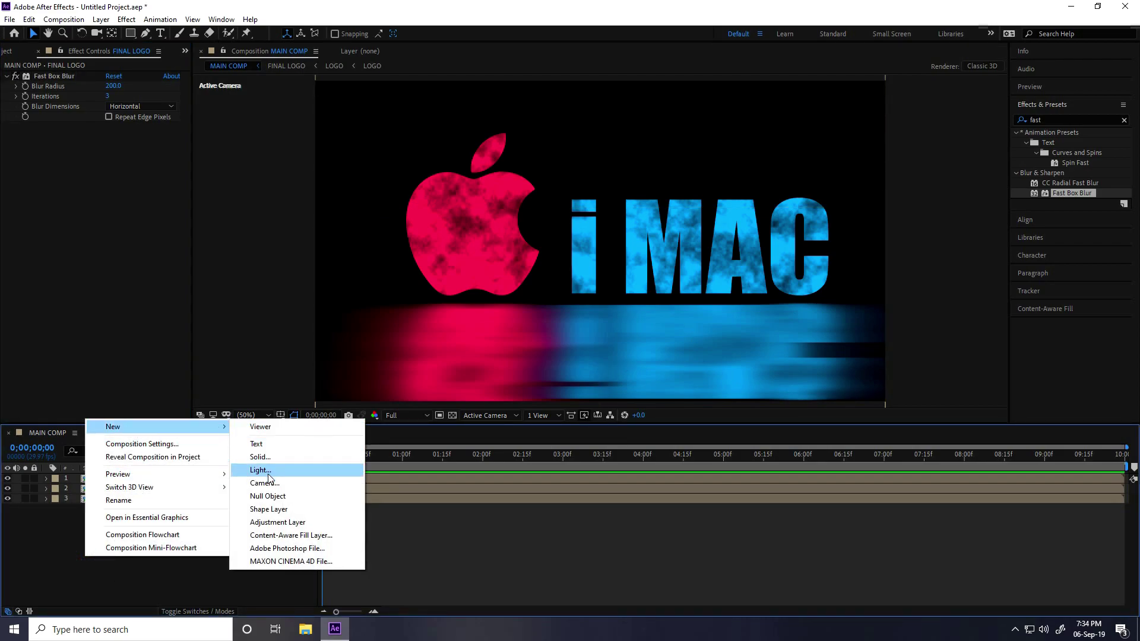
{"action": "left_click", "coordinate": [307, 523]}
{"action": "left_click_drag", "start_coordinate": [116, 479], "coordinate": [118, 498]}
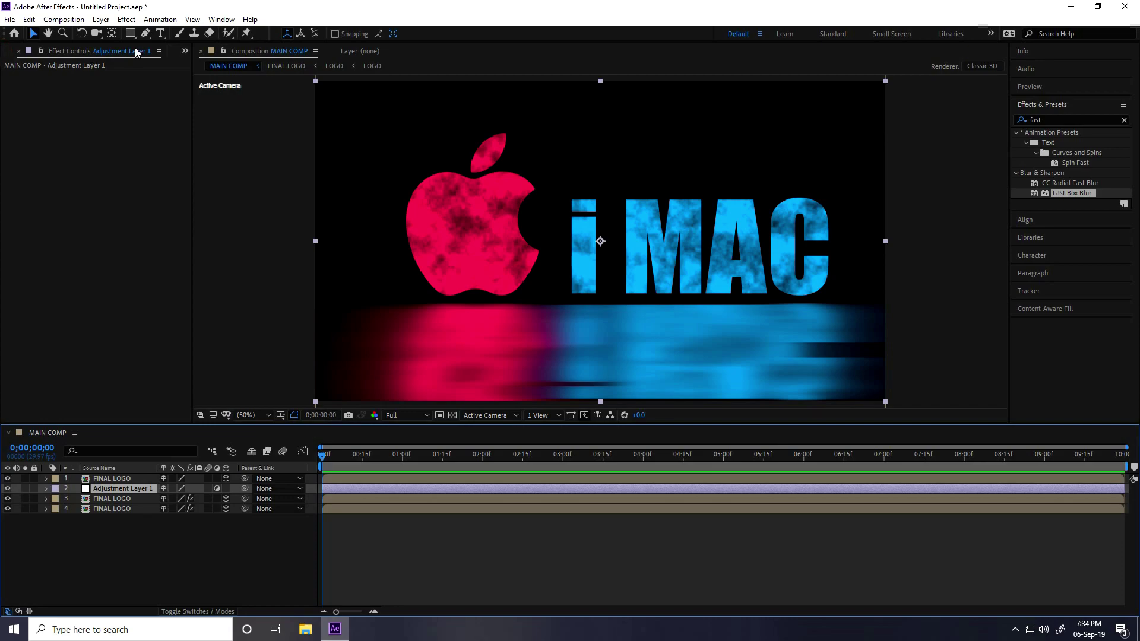
Import NEW FLOOR.psd as footage with merged layers and add it as the topmost layer of MAIN COMP.
{"action": "left_click", "coordinate": [184, 51]}
{"action": "left_click", "coordinate": [215, 65]}
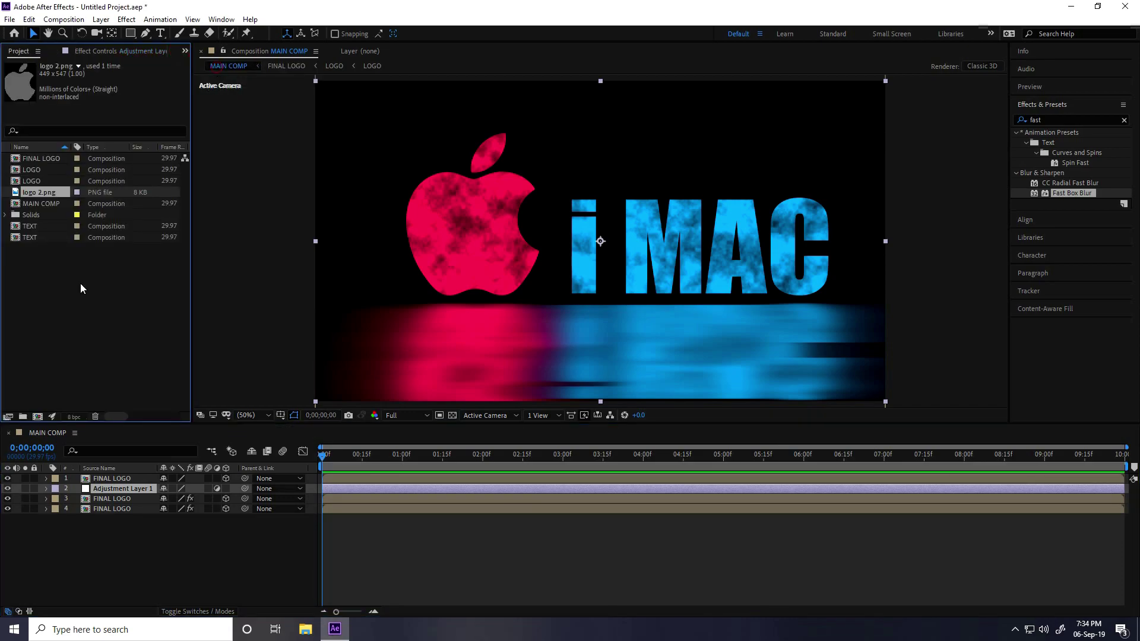
{"action": "mouse_move", "coordinate": [73, 335]}
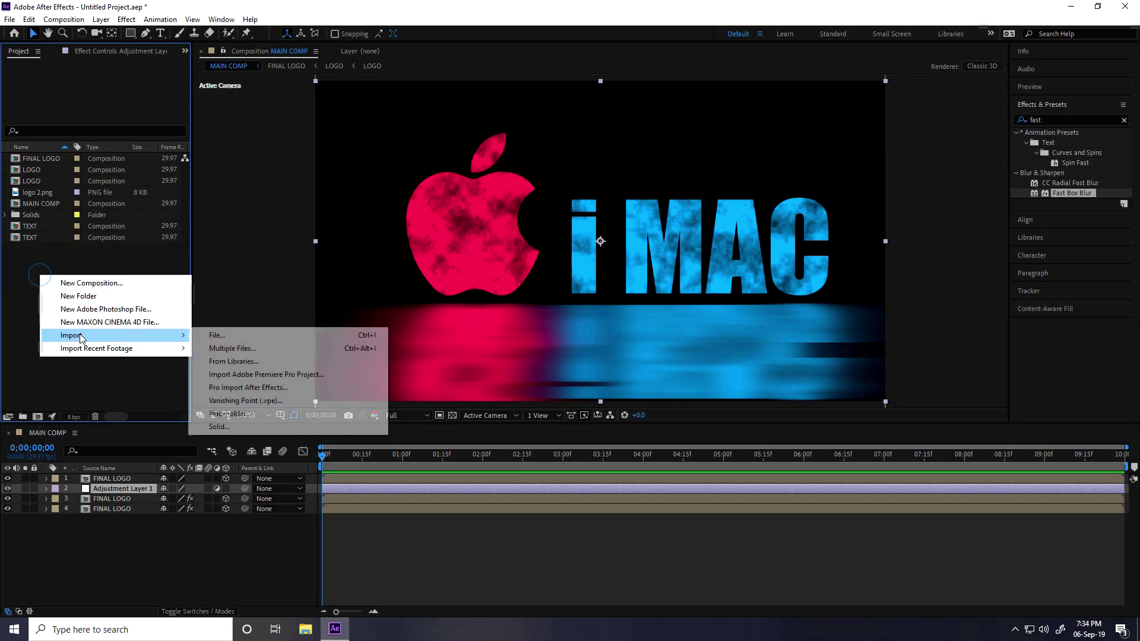
{"action": "left_click", "coordinate": [228, 336]}
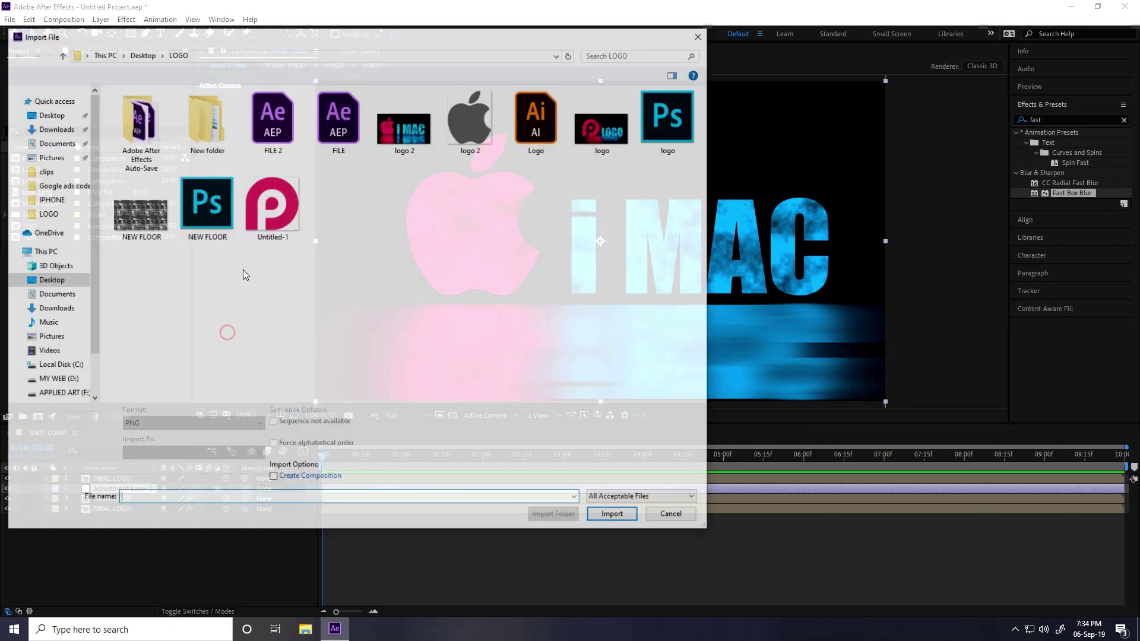
{"action": "left_click", "coordinate": [211, 228]}
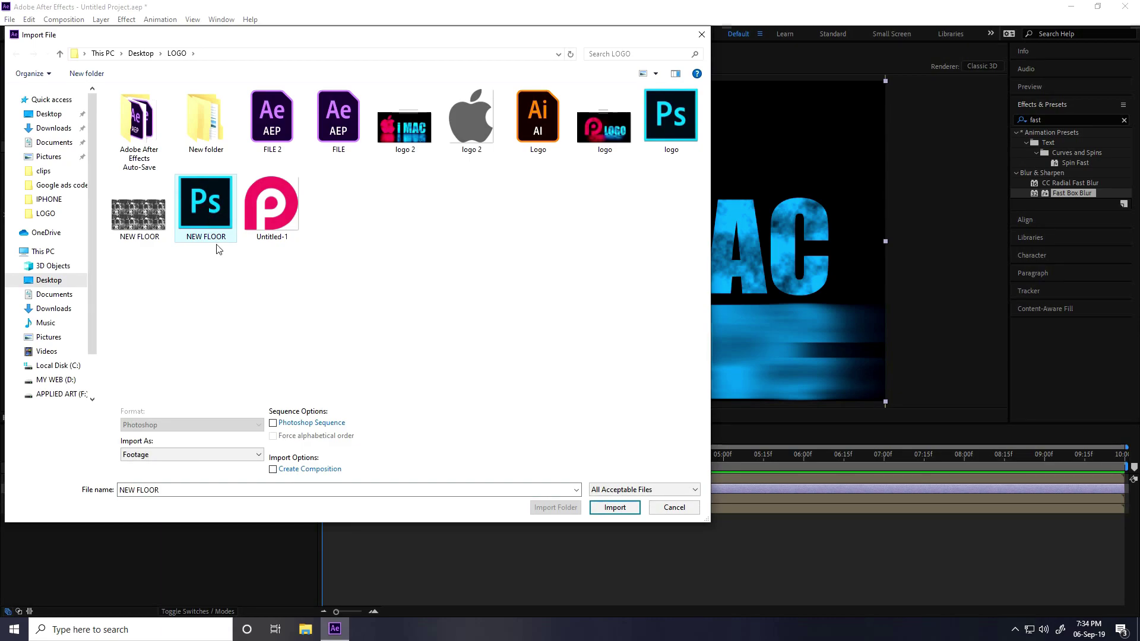
{"action": "left_click", "coordinate": [615, 507]}
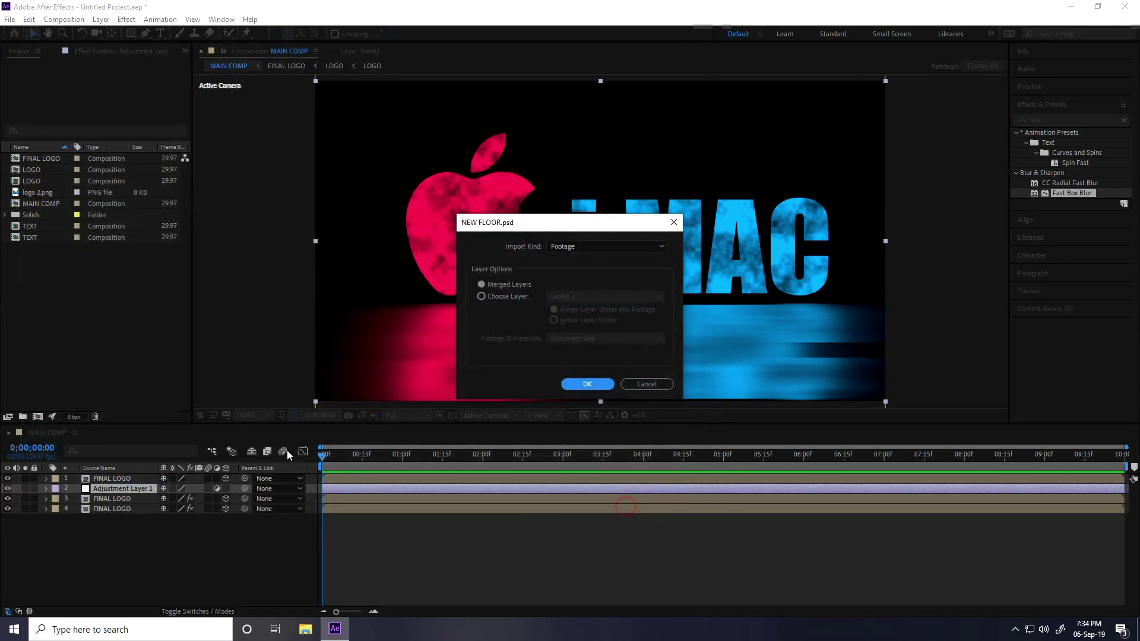
{"action": "left_click", "coordinate": [572, 384]}
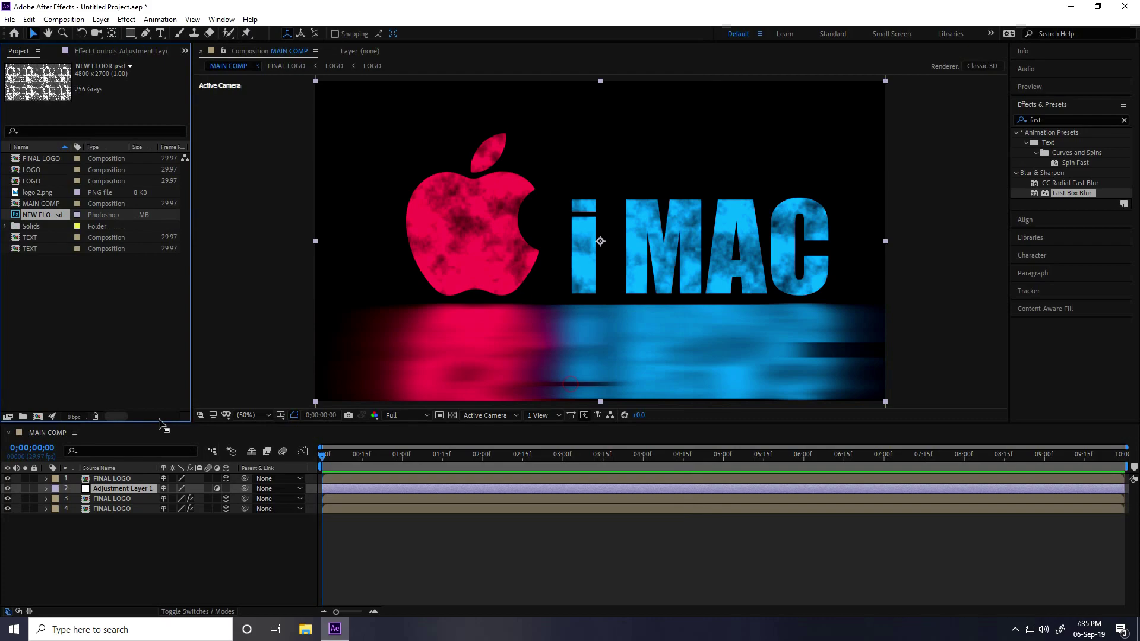
{"action": "left_click_drag", "start_coordinate": [41, 215], "coordinate": [105, 475]}
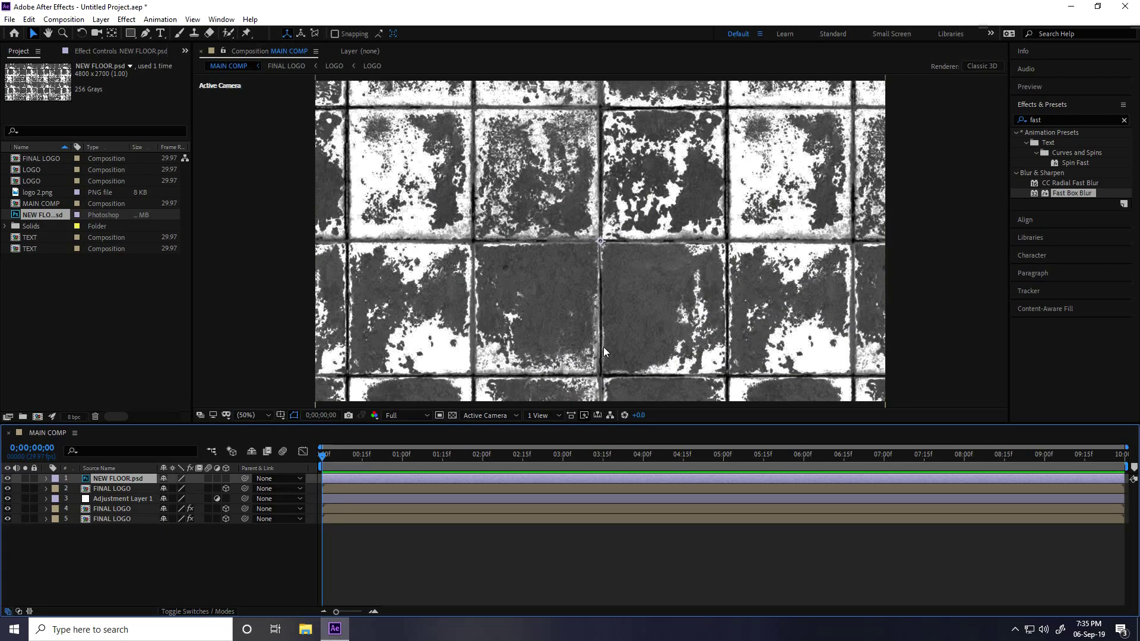
Pre-compose the NEW FLOOR.psd layer as FLOOR, moving all attributes into the new composition.
{"action": "right_click", "coordinate": [113, 480]}
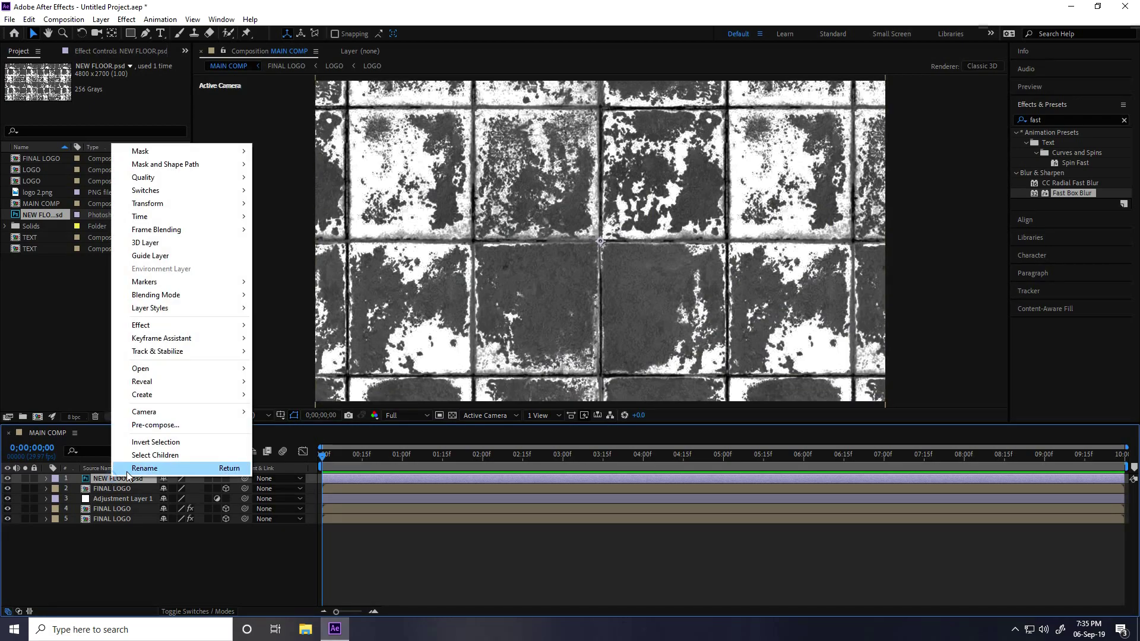
{"action": "left_click", "coordinate": [143, 427]}
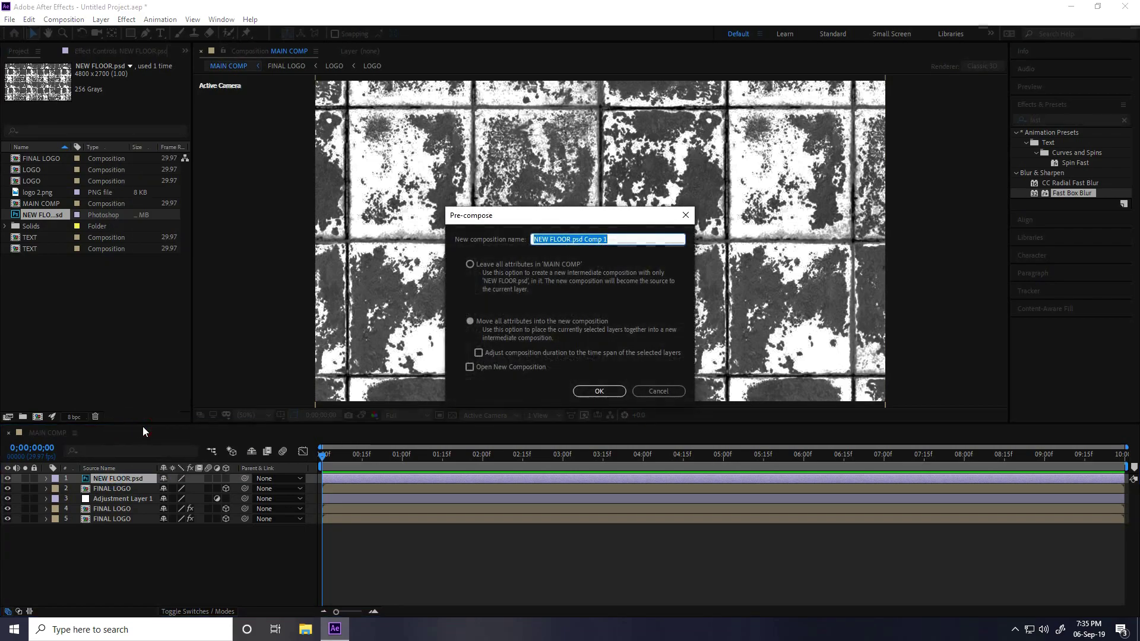
{"action": "type", "text": "FLOOO"}
{"action": "key", "text": "BackSpace"}
{"action": "type", "text": "R"}
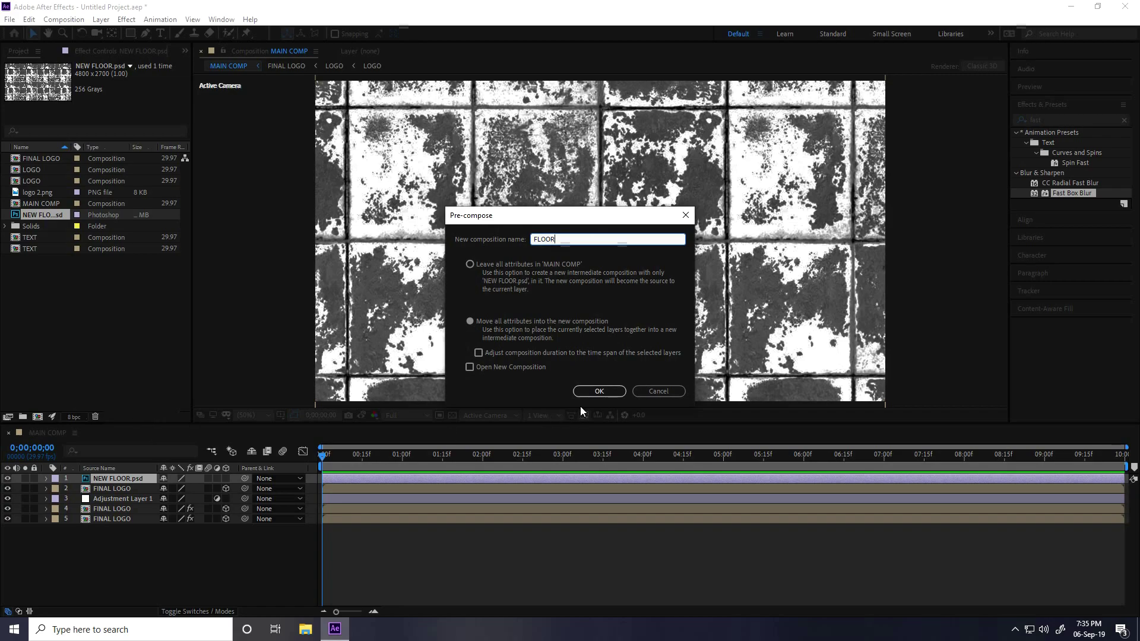
{"action": "left_click", "coordinate": [595, 393]}
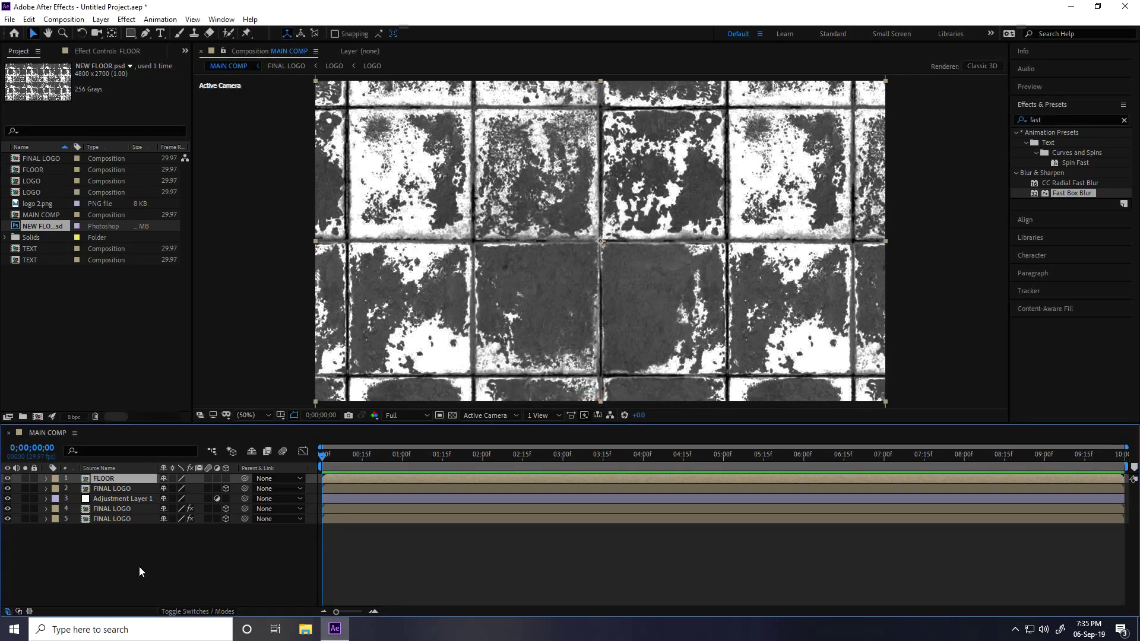
Inside the FLOOR composition, make the NEW FLOOR.psd layer 3D and set its X Rotation to 280°.
{"action": "double_click", "coordinate": [103, 481]}
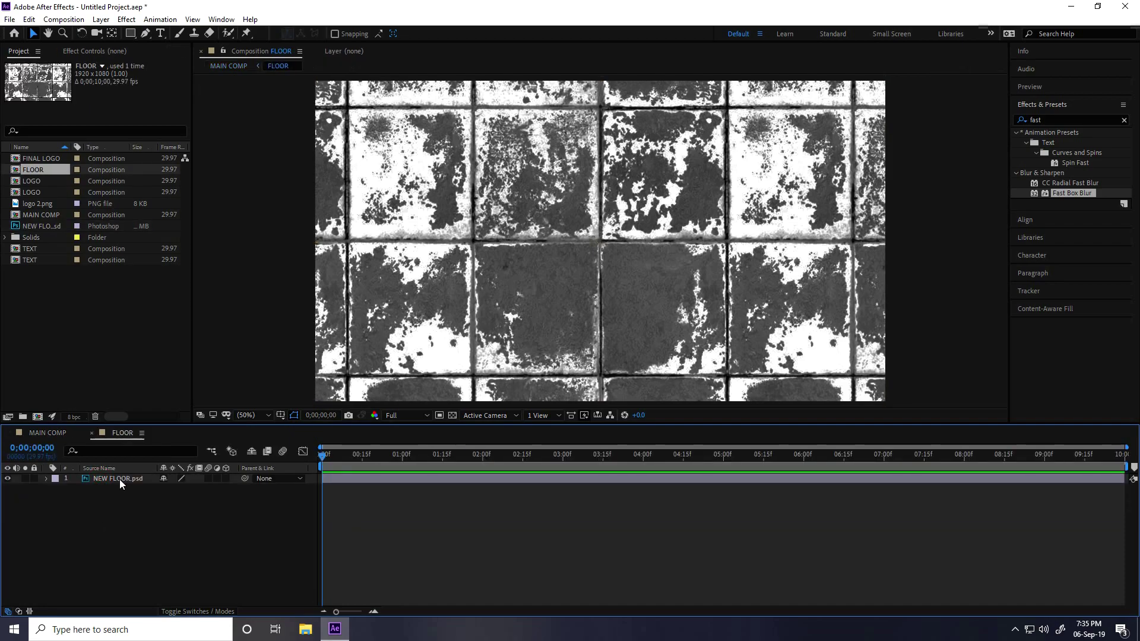
{"action": "left_click", "coordinate": [119, 479]}
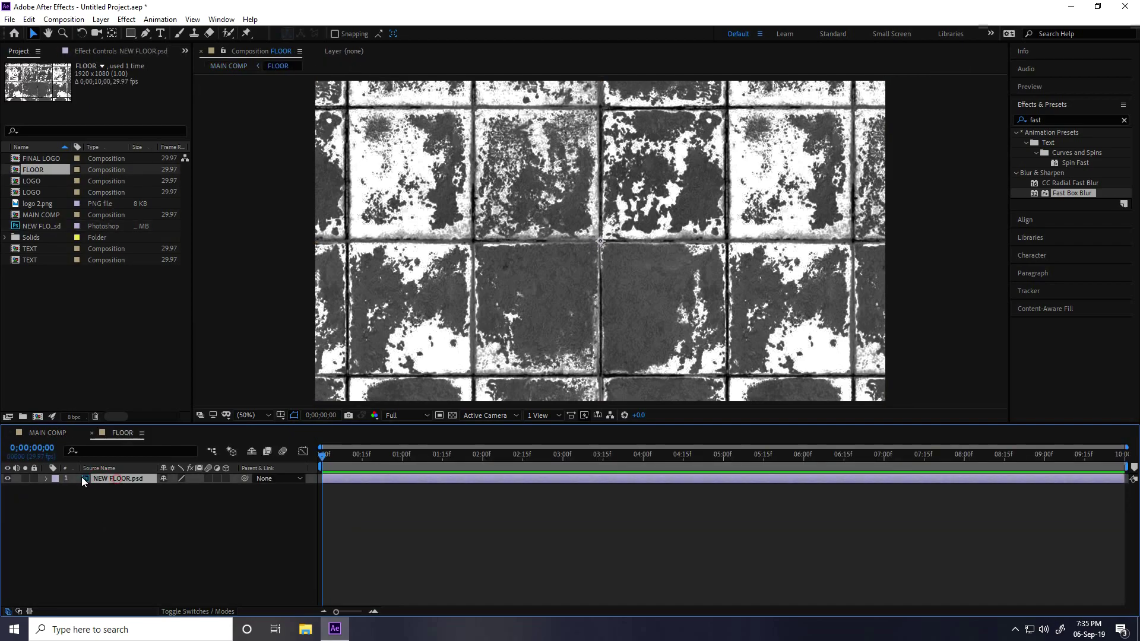
{"action": "left_click", "coordinate": [229, 479]}
{"action": "key", "text": "r"}
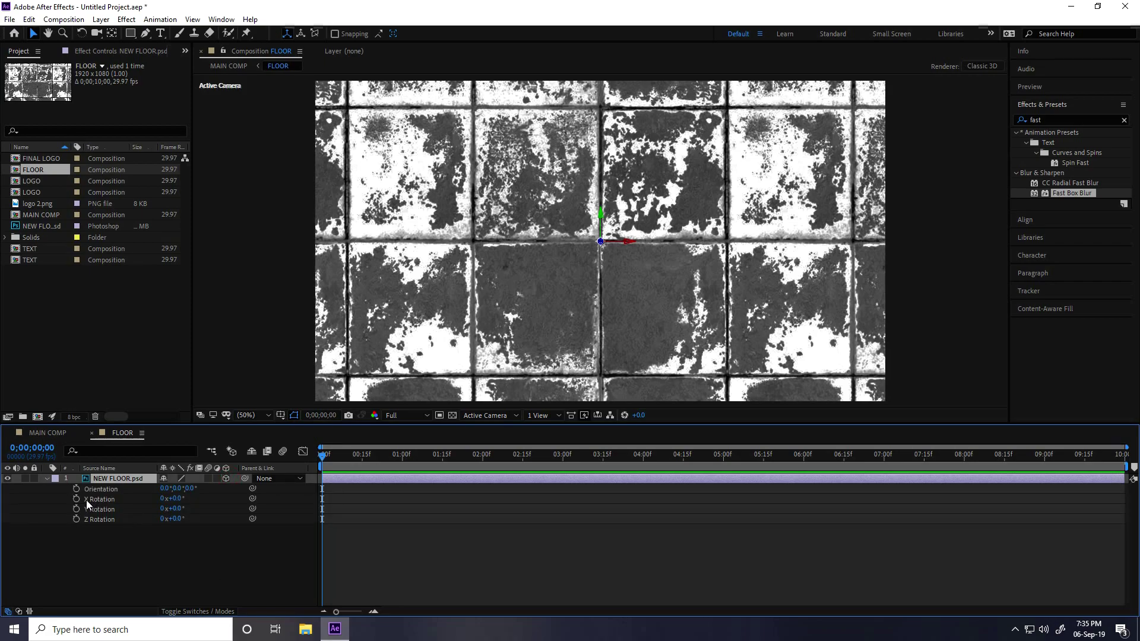
{"action": "left_click", "coordinate": [175, 499]}
{"action": "type", "text": "280"}
{"action": "key", "text": "Return"}
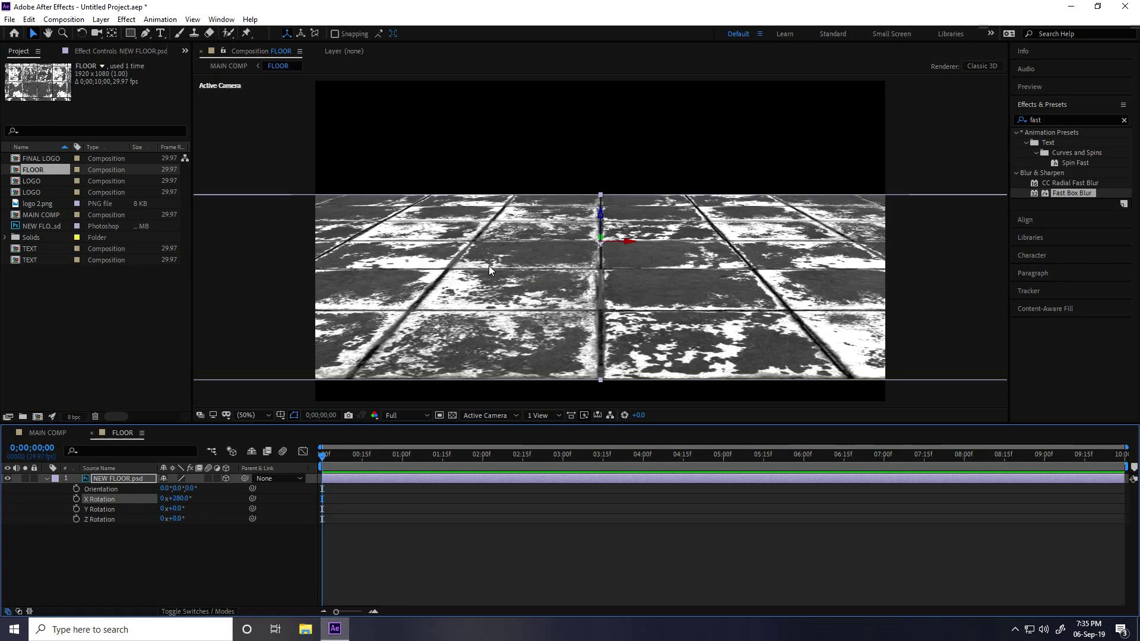
Find the Motion Tile effect and apply it to the NEW FLOOR.psd layer.
{"action": "left_click", "coordinate": [1052, 122]}
{"action": "double_click", "coordinate": [1017, 122]}
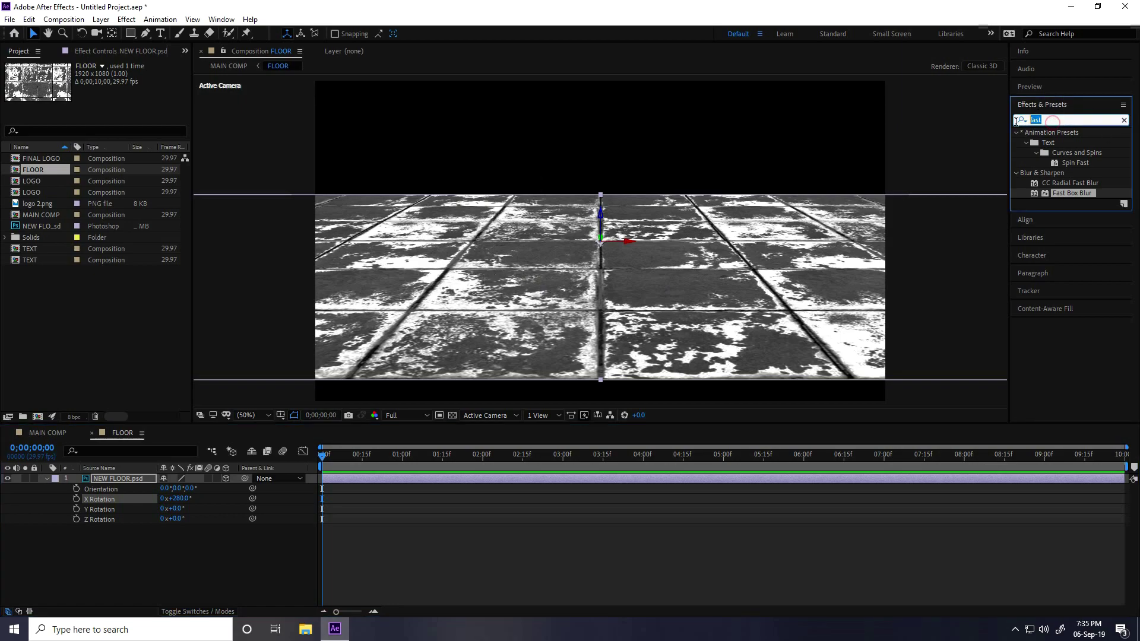
{"action": "type", "text": "tile"}
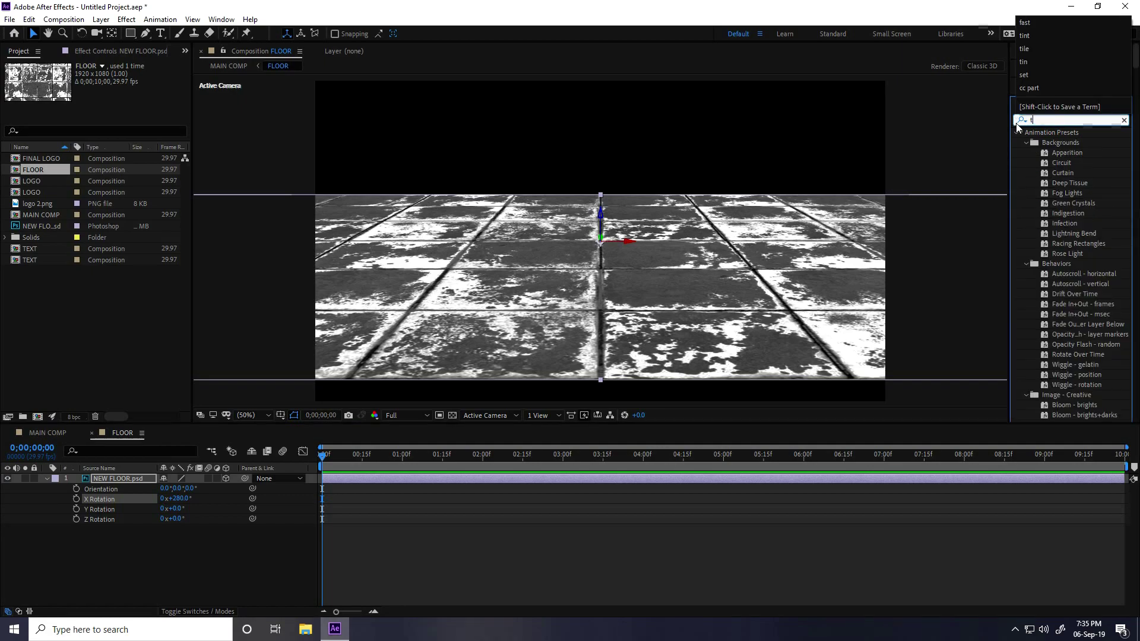
{"action": "left_click", "coordinate": [1049, 213]}
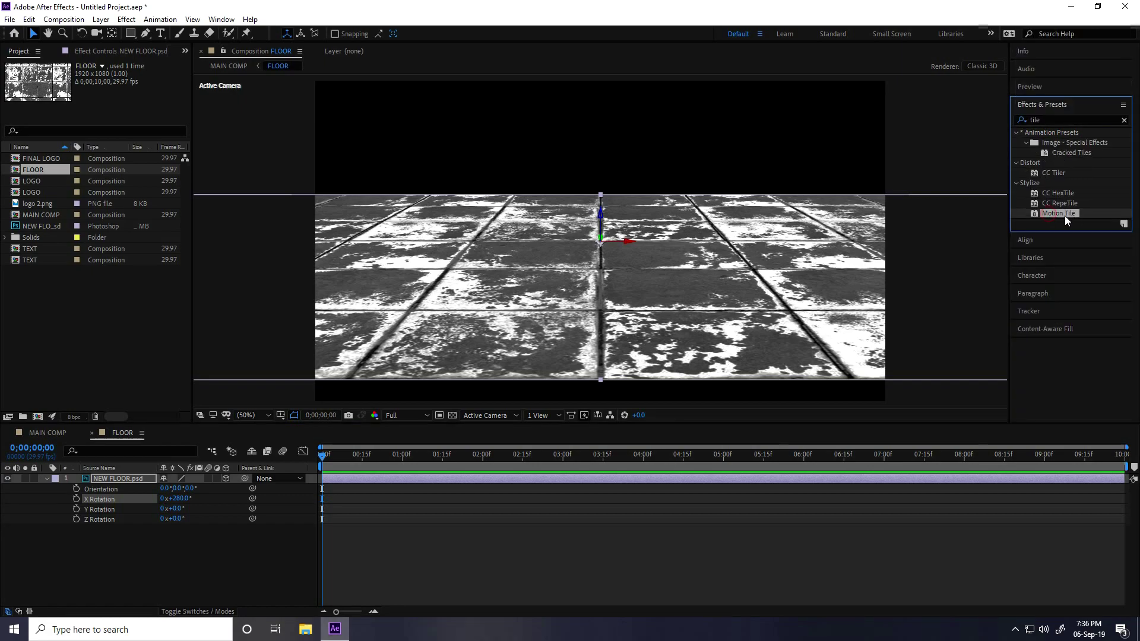
{"action": "left_click_drag", "start_coordinate": [1072, 217], "coordinate": [119, 483]}
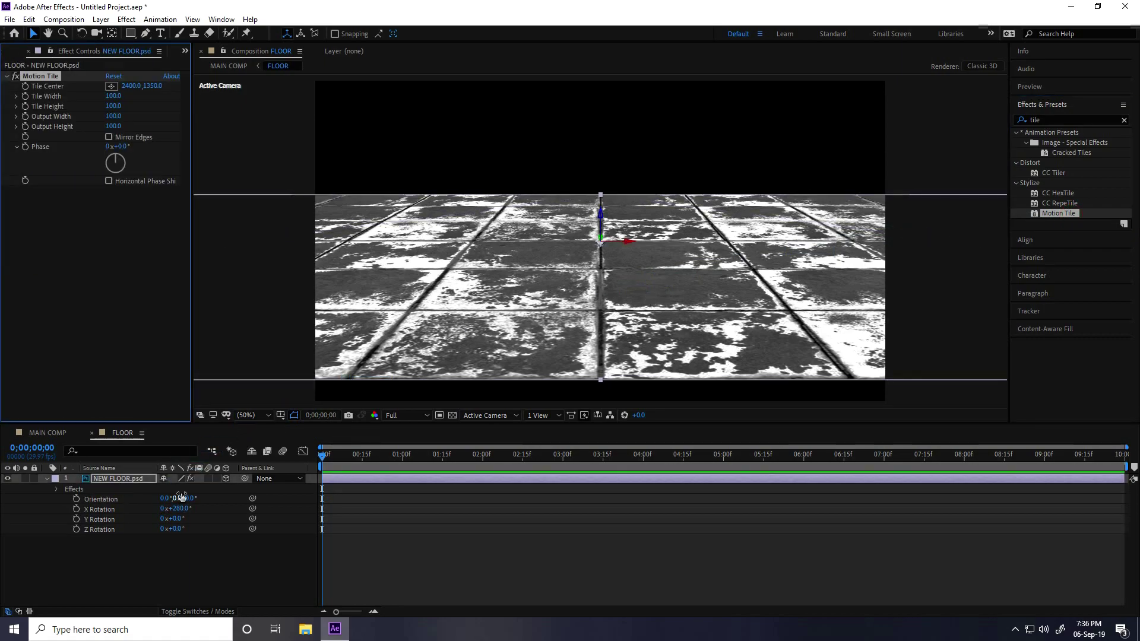
Set Motion Tile's Output Width to 300 and Output Height to 500 to extend the floor.
{"action": "left_click", "coordinate": [113, 116]}
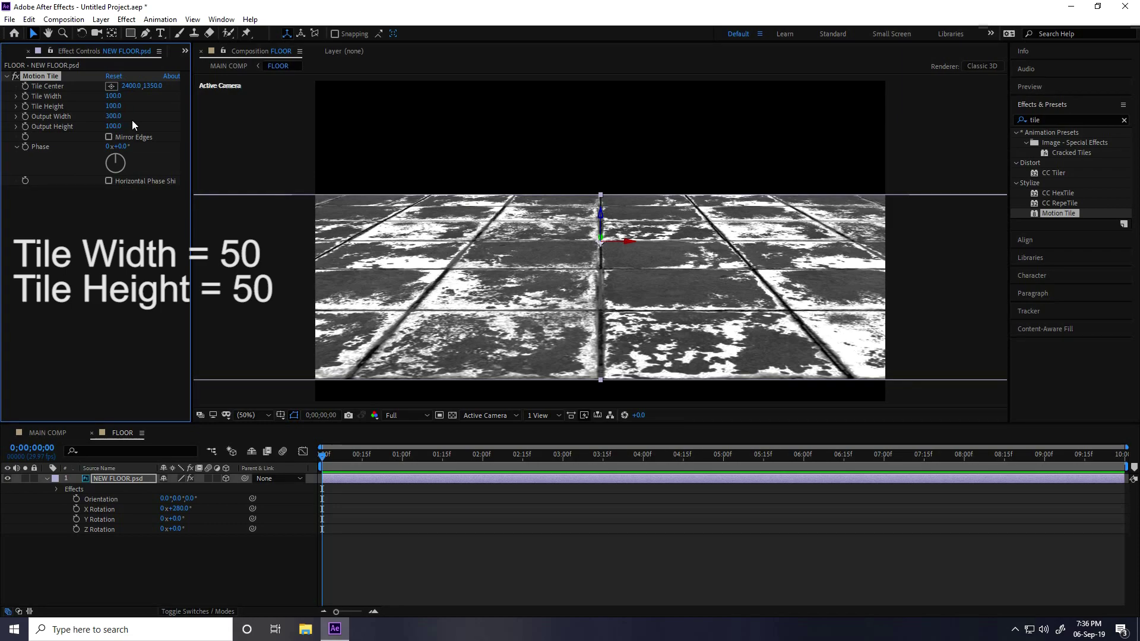
{"action": "left_click", "coordinate": [109, 126]}
{"action": "type", "text": "500"}
{"action": "key", "text": "Return"}
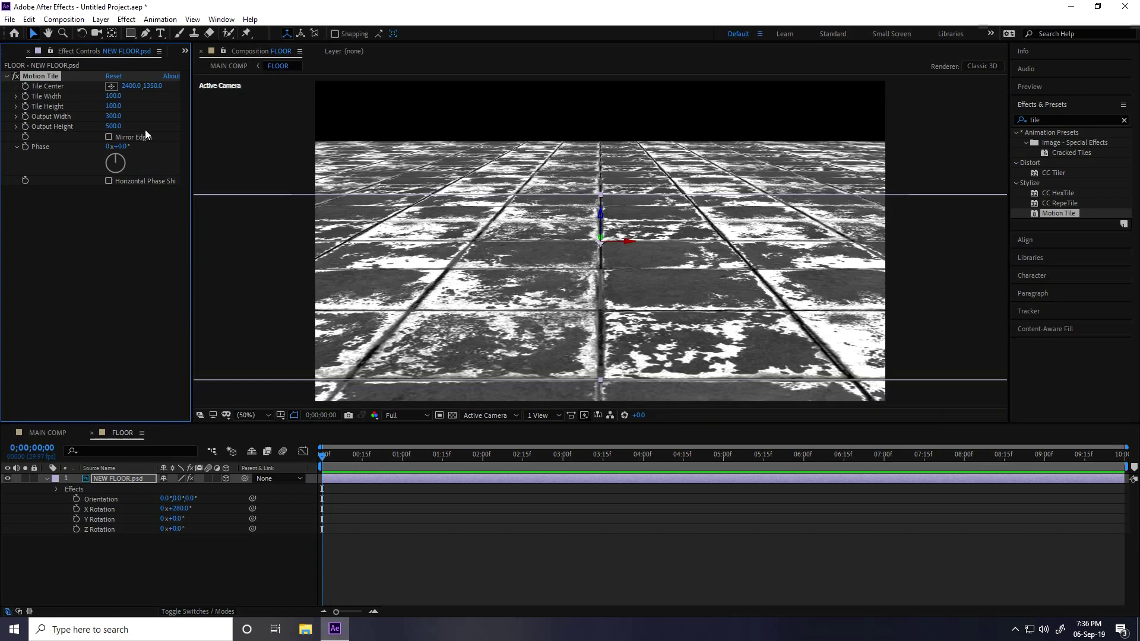
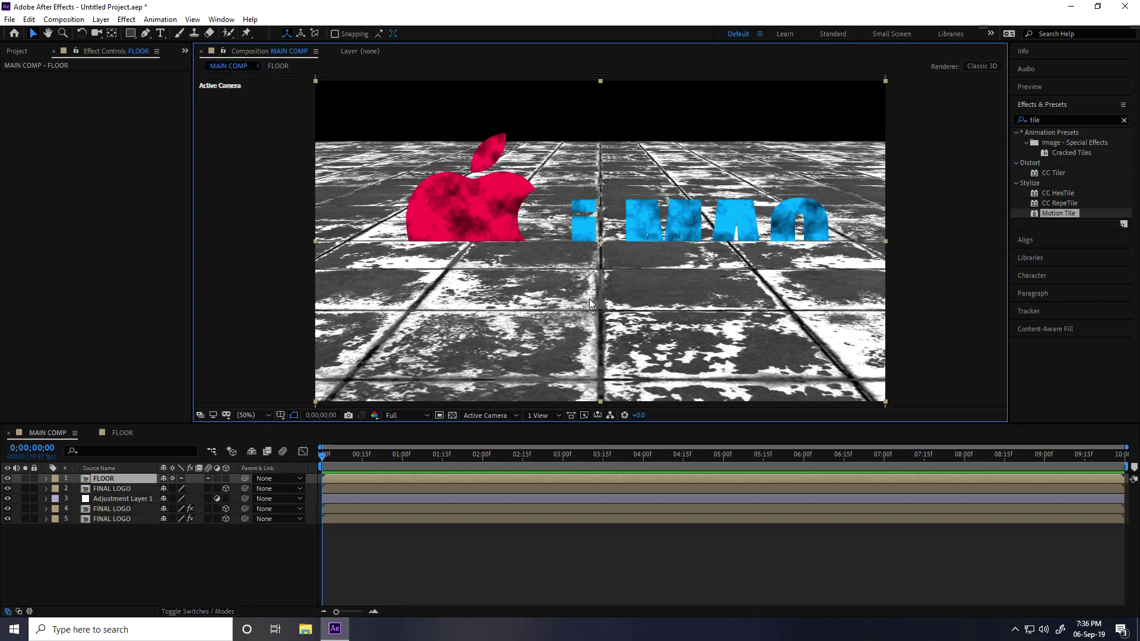
Make the FLOOR layer 3D in MAIN COMP and lower it along Y to the base of the logo.
{"action": "left_click", "coordinate": [226, 479]}
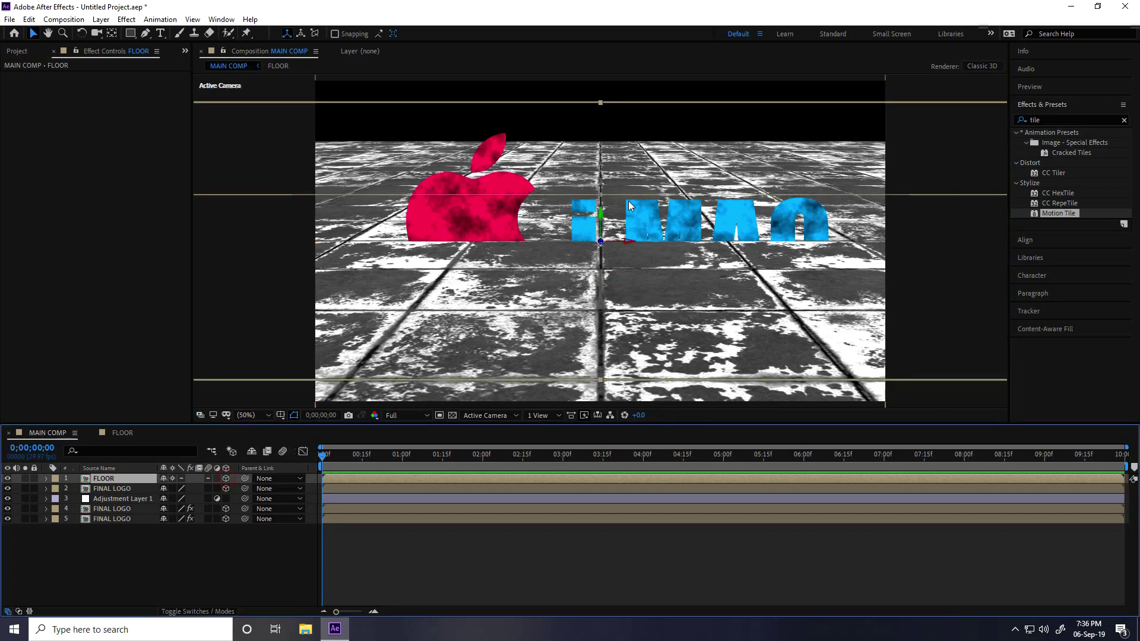
{"action": "left_click_drag", "start_coordinate": [602, 217], "coordinate": [610, 271]}
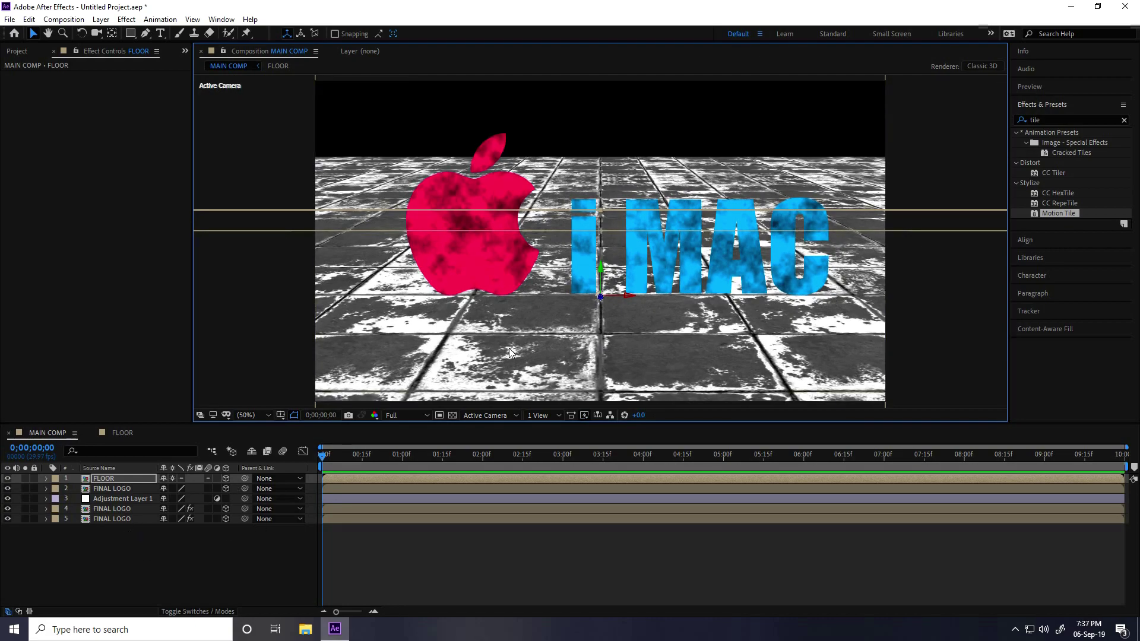
Find the Compound Blur effect and apply it to Adjustment Layer 1.
{"action": "left_click", "coordinate": [1060, 119]}
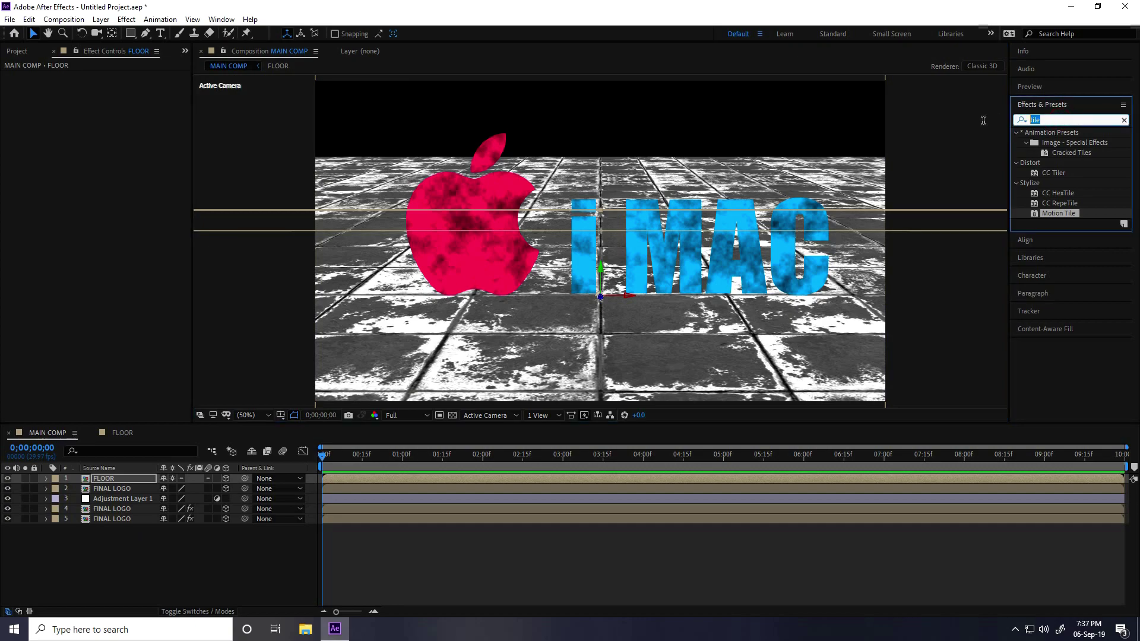
{"action": "type", "text": "comp"}
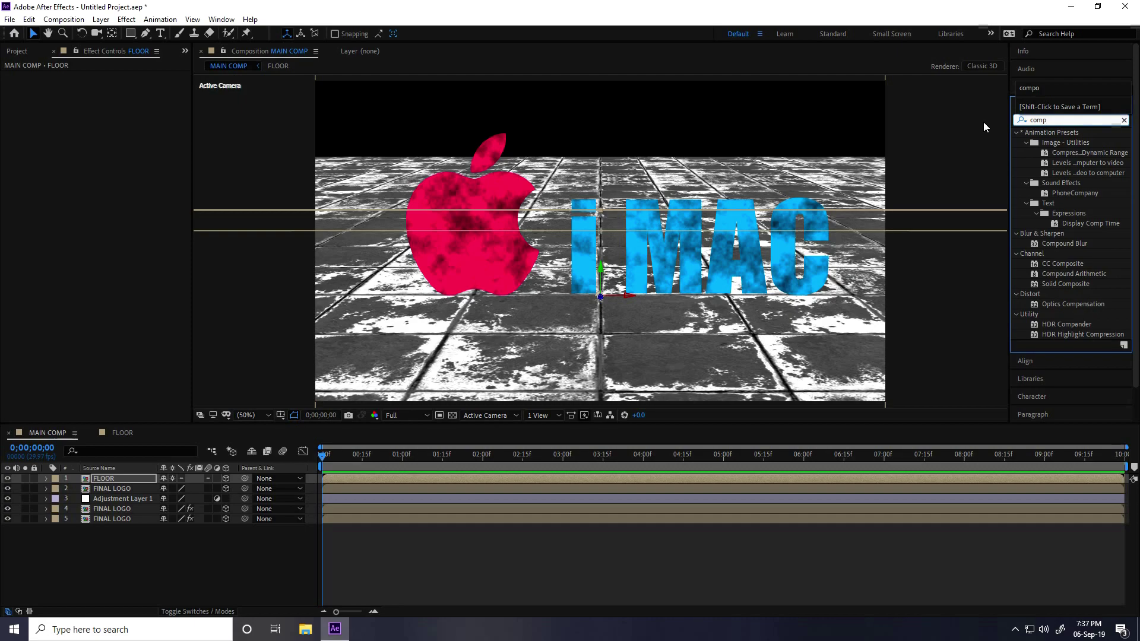
{"action": "left_click", "coordinate": [1057, 244]}
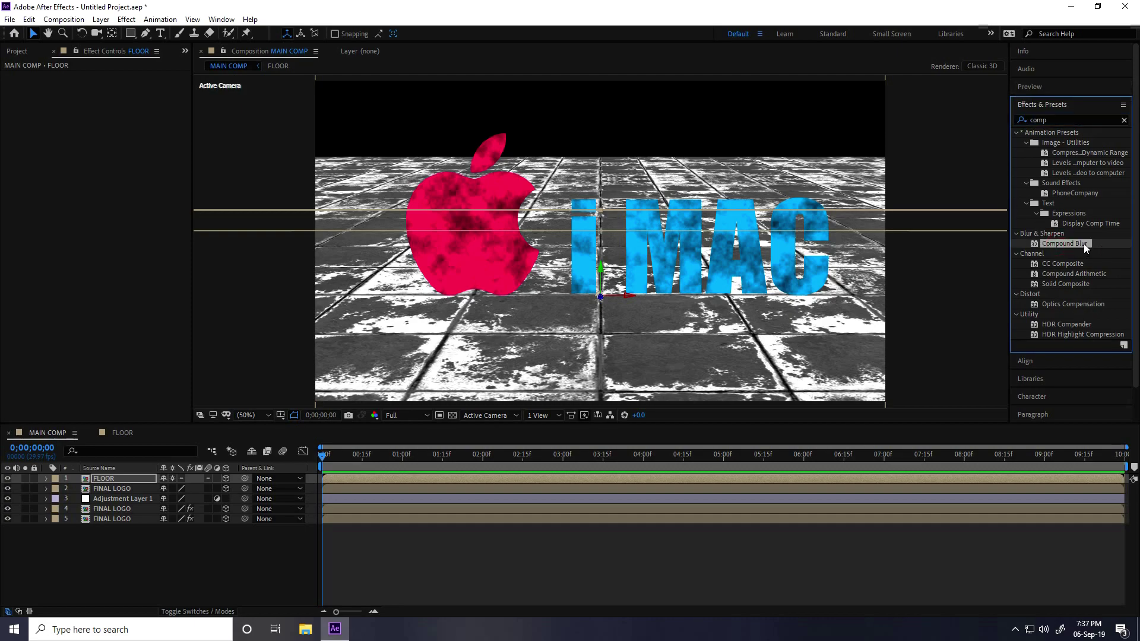
{"action": "left_click_drag", "start_coordinate": [1085, 243], "coordinate": [117, 499]}
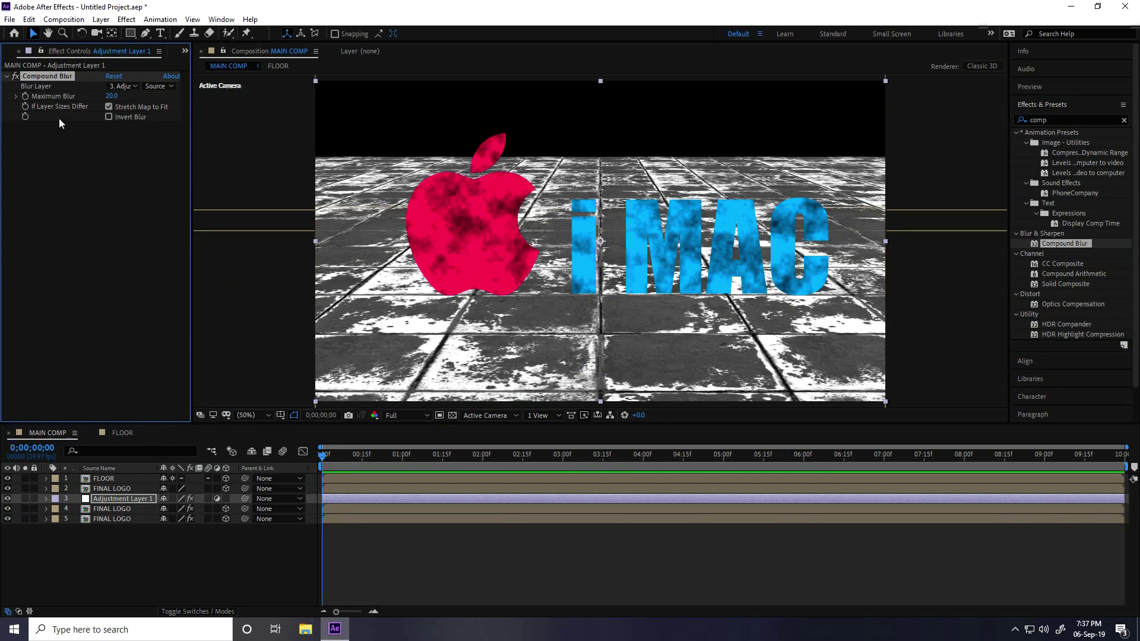
Set Compound Blur's Blur Layer to FLOOR with Source kept, and hide the FLOOR layer.
{"action": "left_click", "coordinate": [146, 86]}
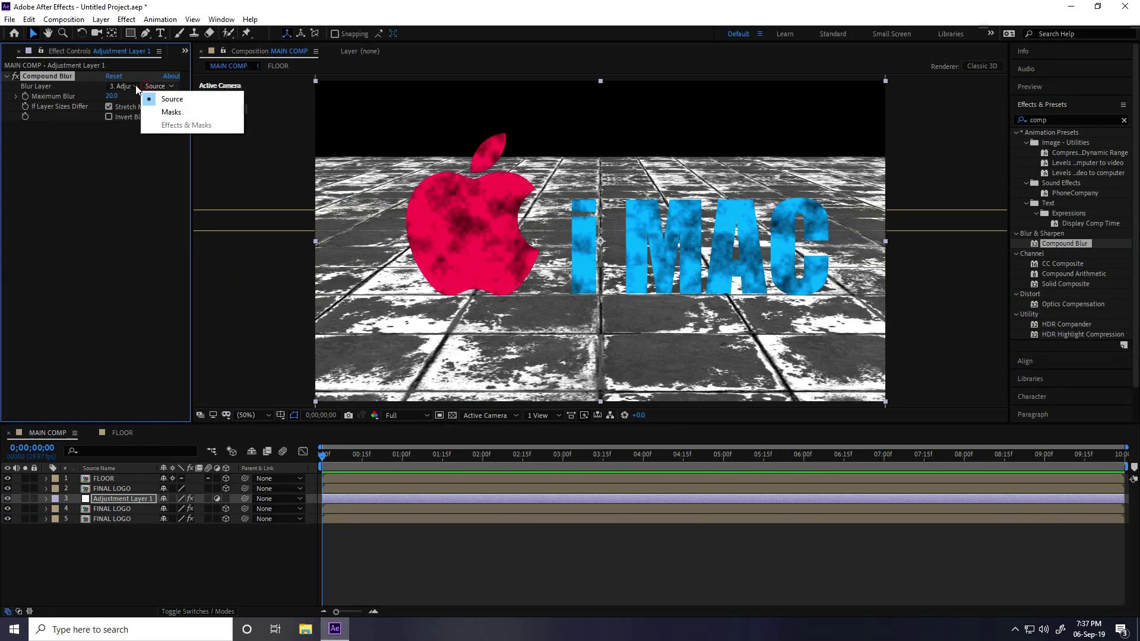
{"action": "left_click", "coordinate": [122, 86]}
{"action": "left_click", "coordinate": [137, 117]}
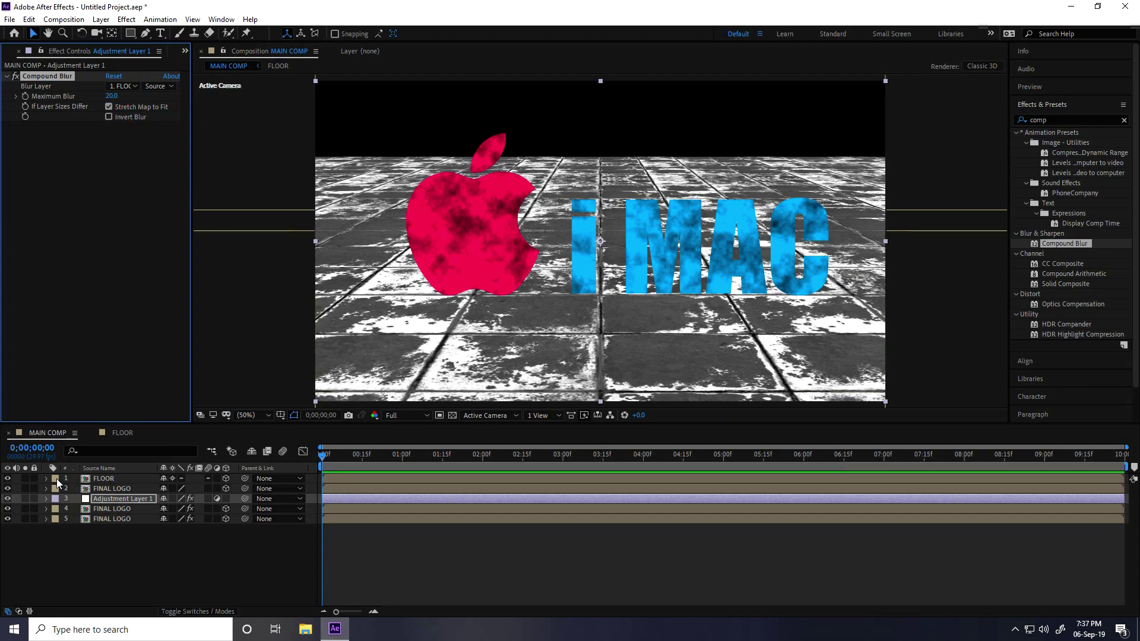
{"action": "left_click", "coordinate": [11, 479]}
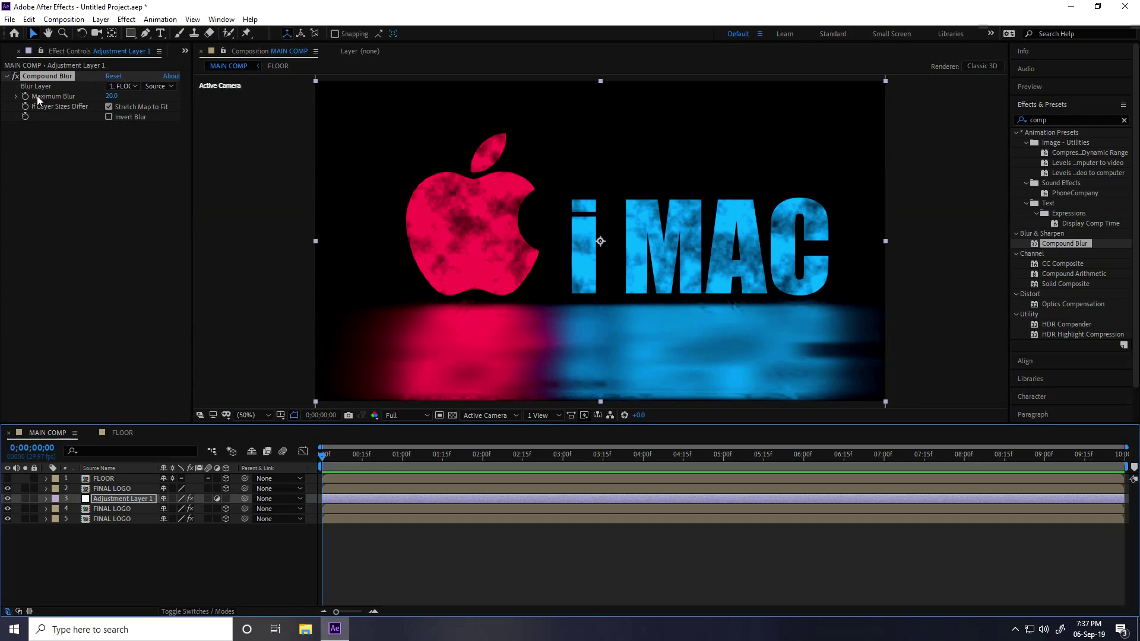
Set Compound Blur's Maximum Blur on Adjustment Layer 1 to 200.
{"action": "left_click", "coordinate": [121, 99]}
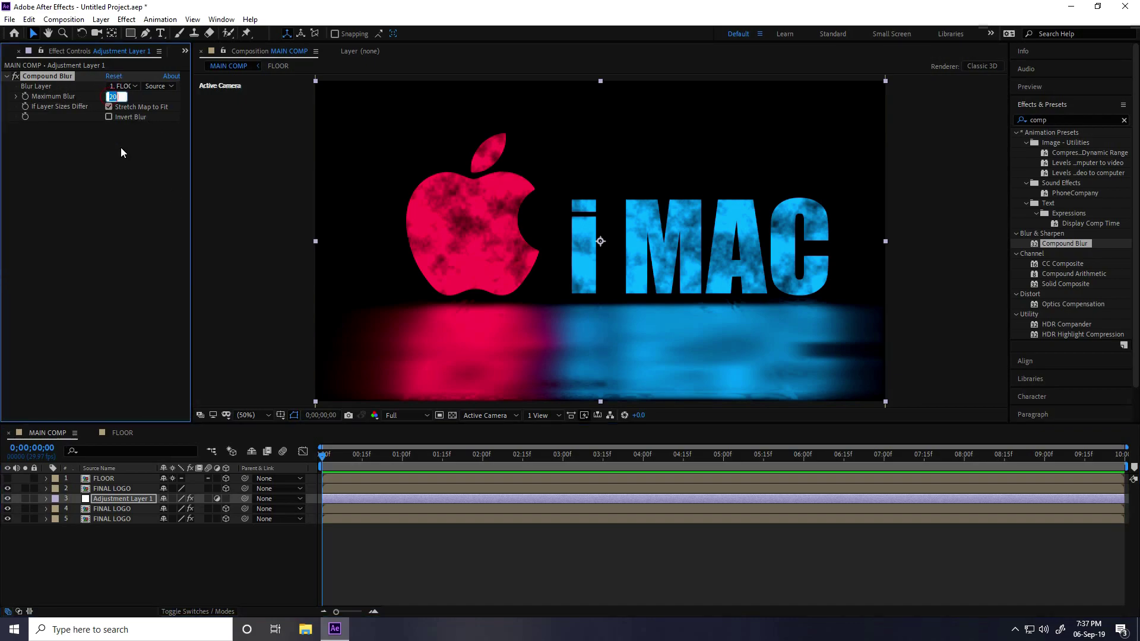
{"action": "left_click_drag", "start_coordinate": [114, 96], "coordinate": [211, 96]}
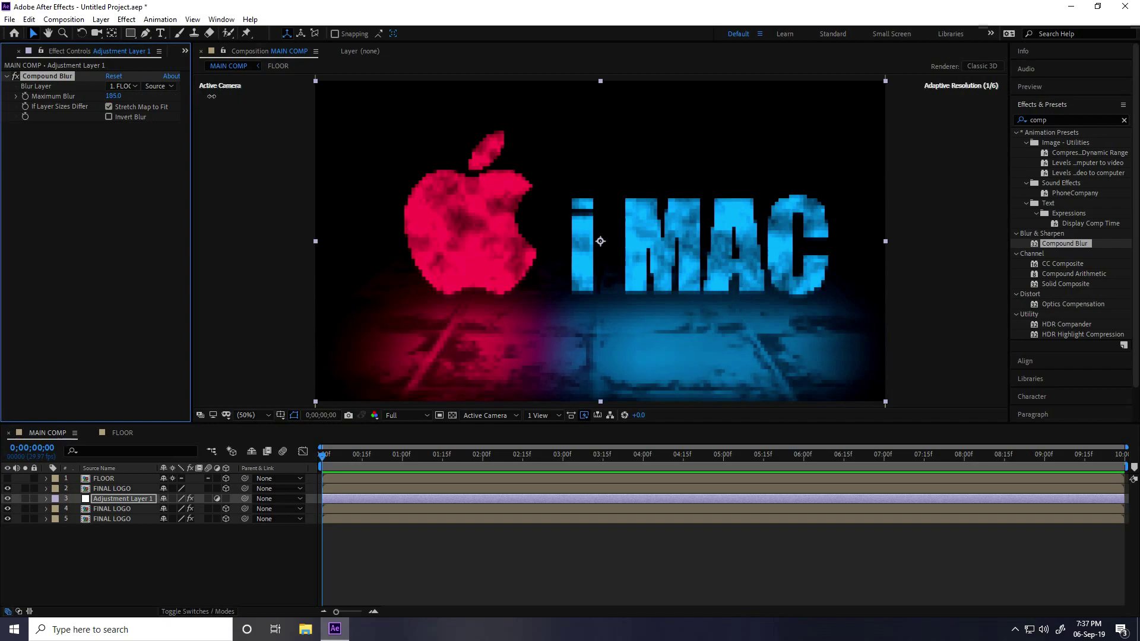
{"action": "left_click", "coordinate": [113, 96]}
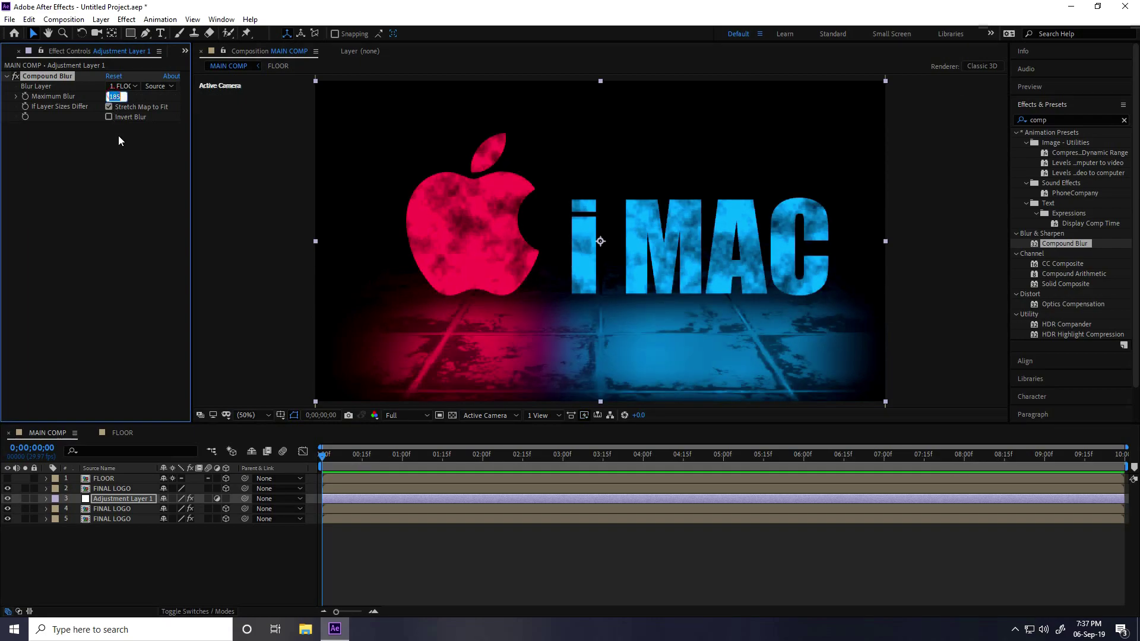
{"action": "type", "text": "200"}
{"action": "key", "text": "Return"}
Examine the tiled floor reflection beneath the logo and text at 100% magnification, then fit the whole composition in view again.
{"action": "key", "text": "slash"}
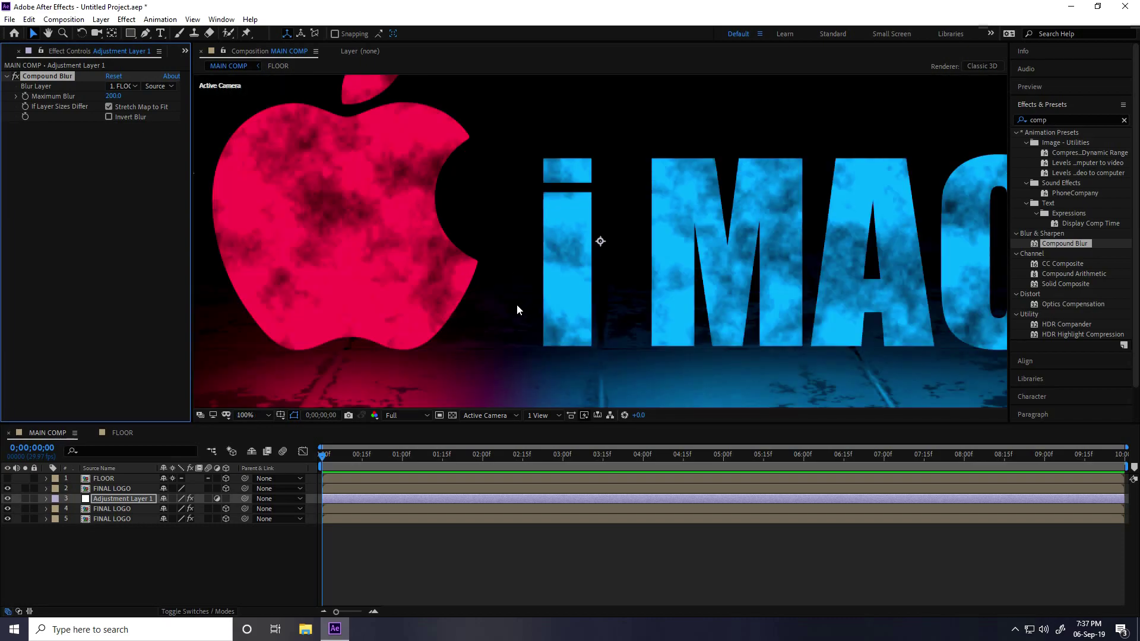
{"action": "key", "text": "h"}
{"action": "left_click_drag", "start_coordinate": [517, 304], "coordinate": [611, 186]}
{"action": "left_click_drag", "start_coordinate": [564, 268], "coordinate": [403, 250]}
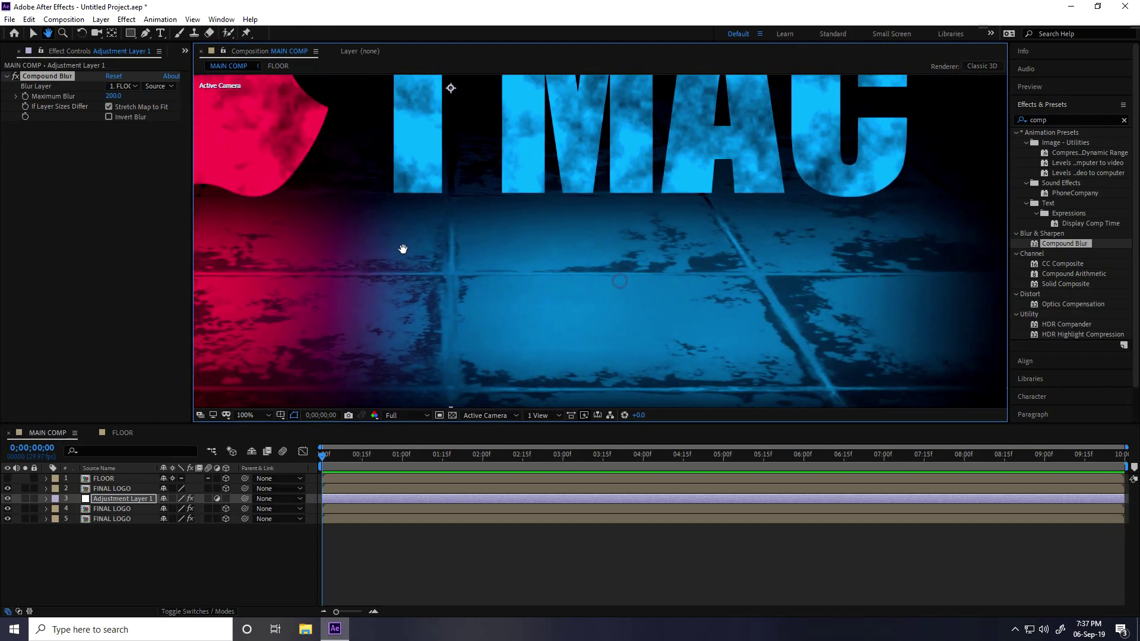
{"action": "left_click_drag", "start_coordinate": [759, 256], "coordinate": [841, 316]}
{"action": "left_click_drag", "start_coordinate": [382, 251], "coordinate": [573, 344]}
{"action": "key", "text": "v"}
{"action": "left_click", "coordinate": [263, 418]}
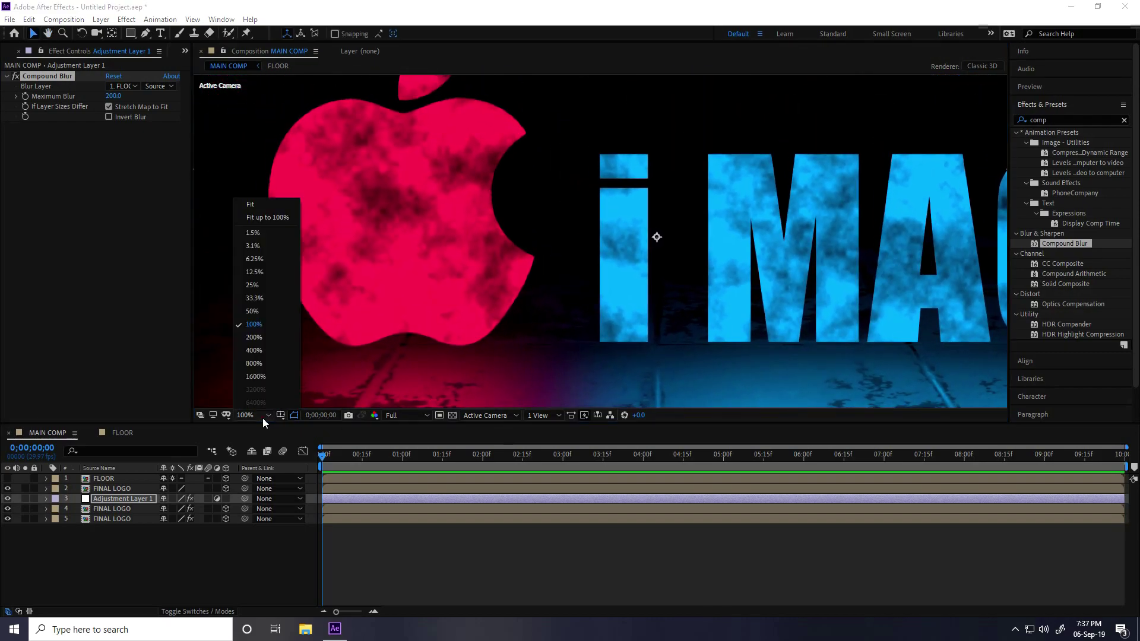
{"action": "left_click", "coordinate": [262, 220]}
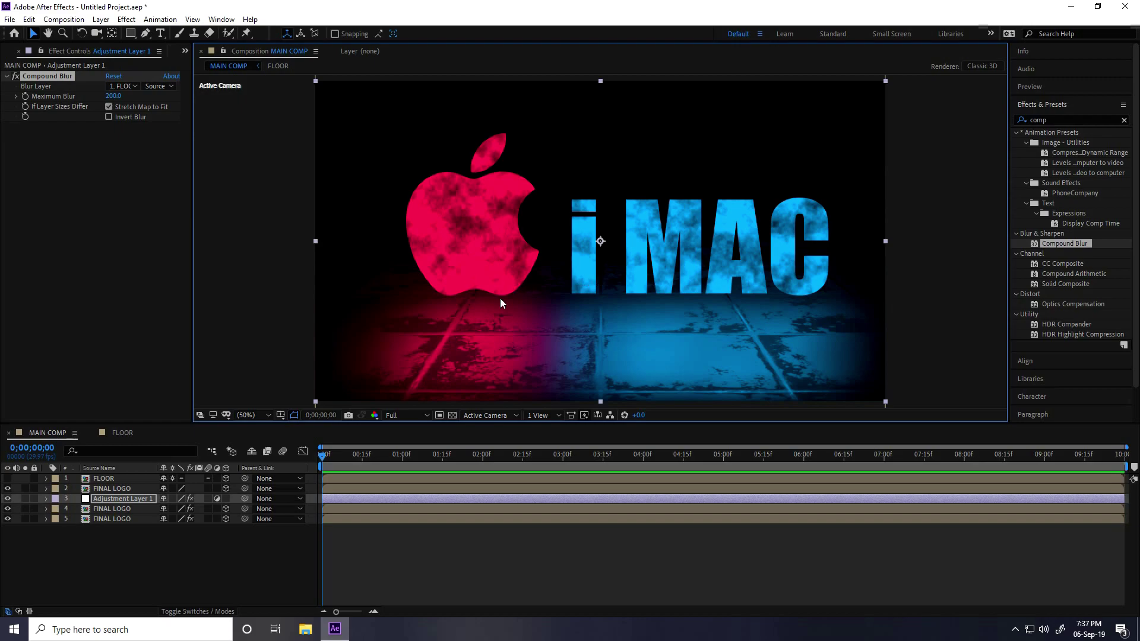
Duplicate the topmost FINAL LOGO layer, directly below FLOOR, in MAIN COMP.
{"action": "left_click", "coordinate": [132, 572]}
{"action": "left_click", "coordinate": [100, 489]}
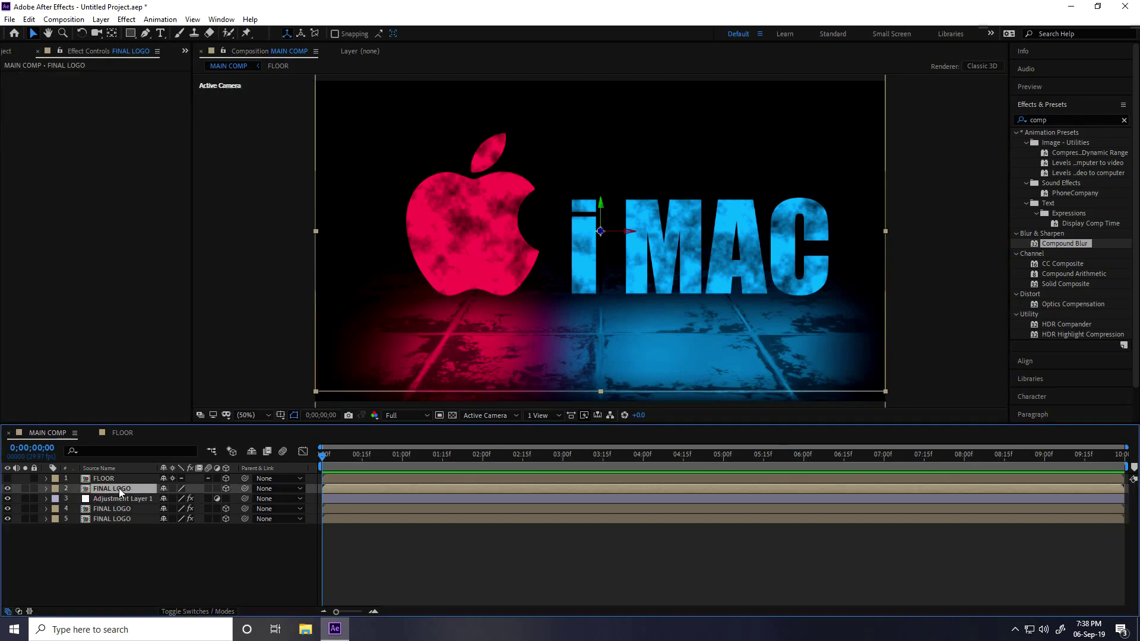
{"action": "key", "text": "ctrl+d"}
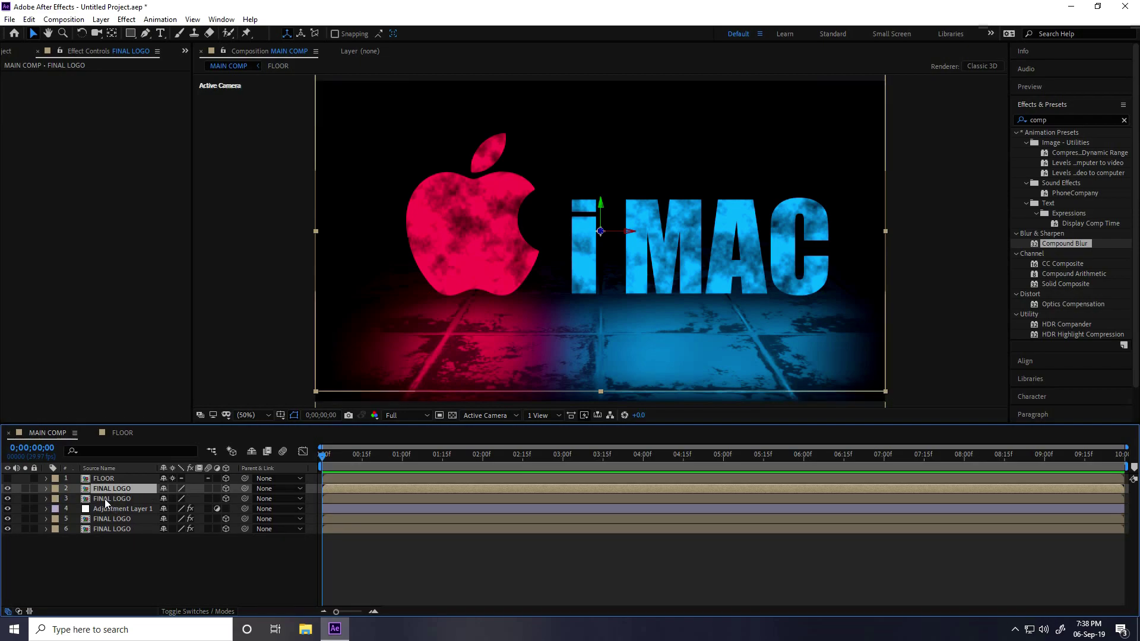
Set the X Rotation of the FINAL LOGO copy directly above the adjustment layer to 280° and lower it to the logo's base.
{"action": "left_click", "coordinate": [105, 499]}
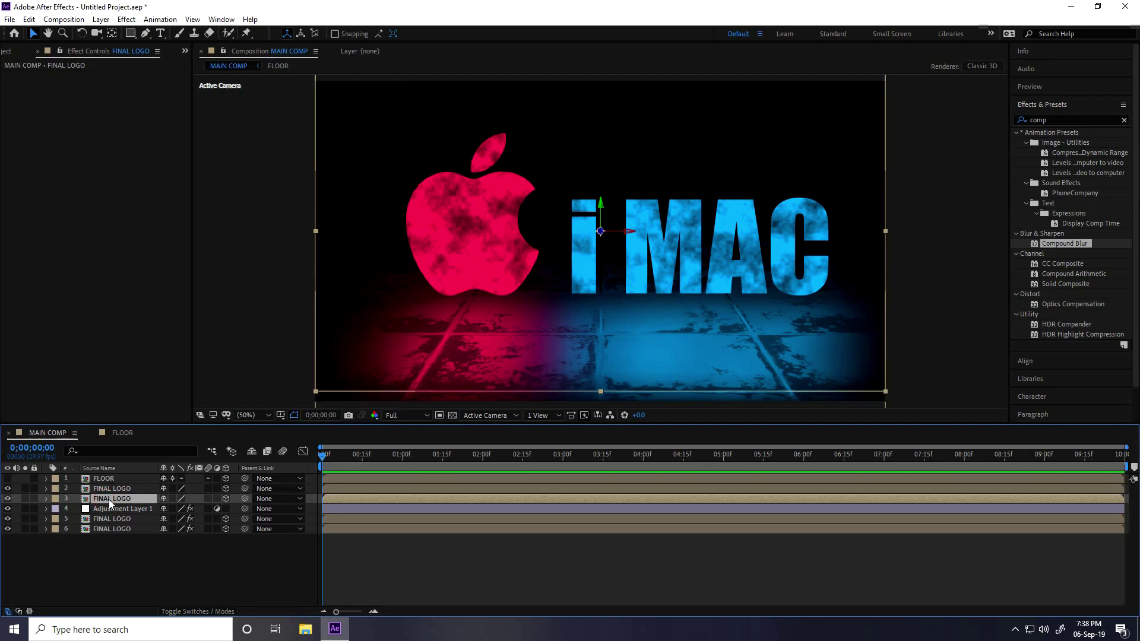
{"action": "key", "text": "r"}
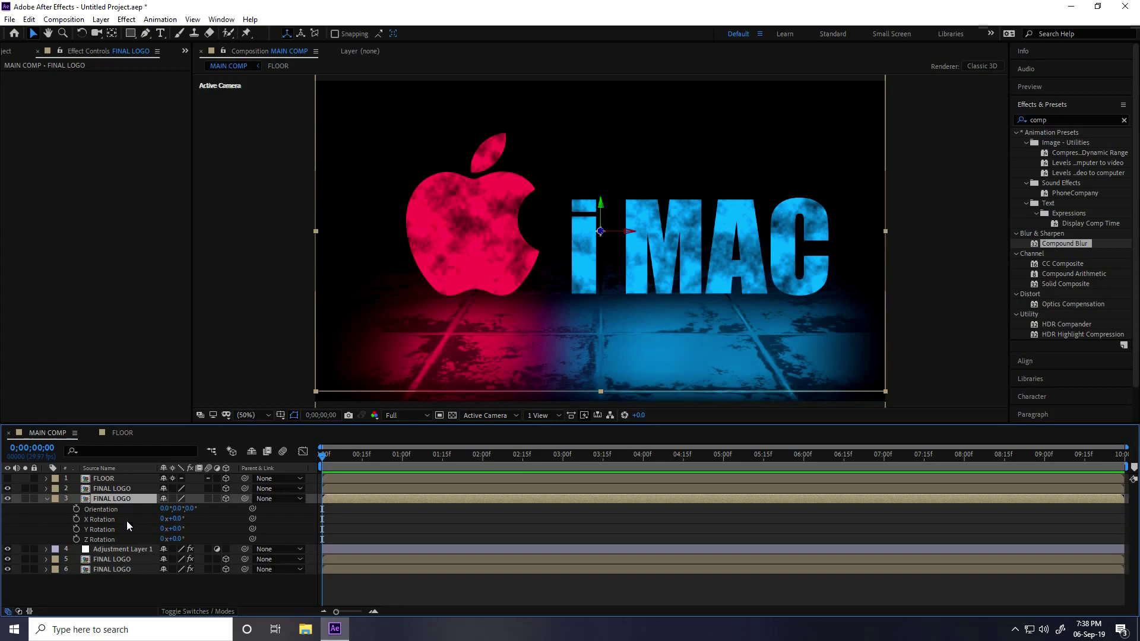
{"action": "left_click", "coordinate": [178, 520]}
{"action": "type", "text": "280"}
{"action": "key", "text": "Return"}
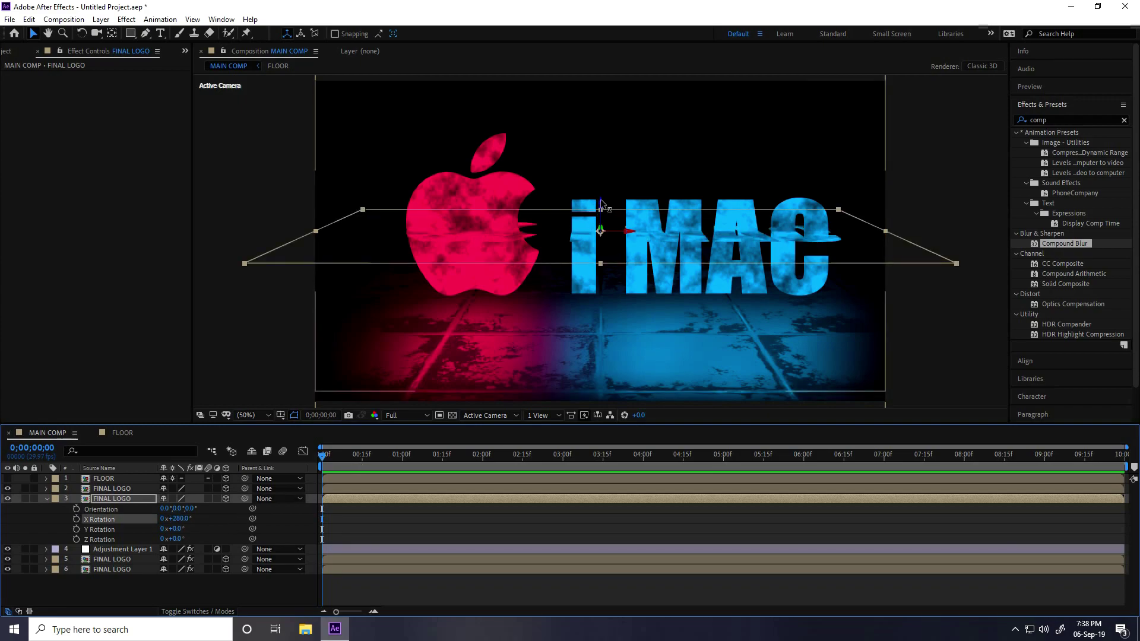
{"action": "left_click_drag", "start_coordinate": [602, 206], "coordinate": [633, 282]}
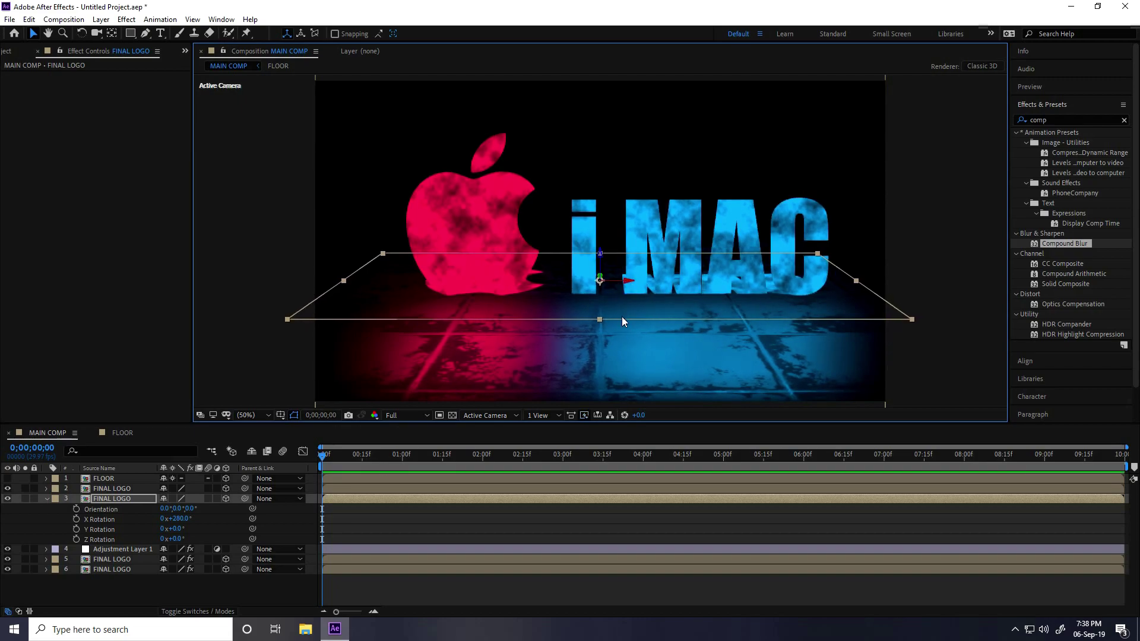
{"action": "left_click", "coordinate": [44, 499]}
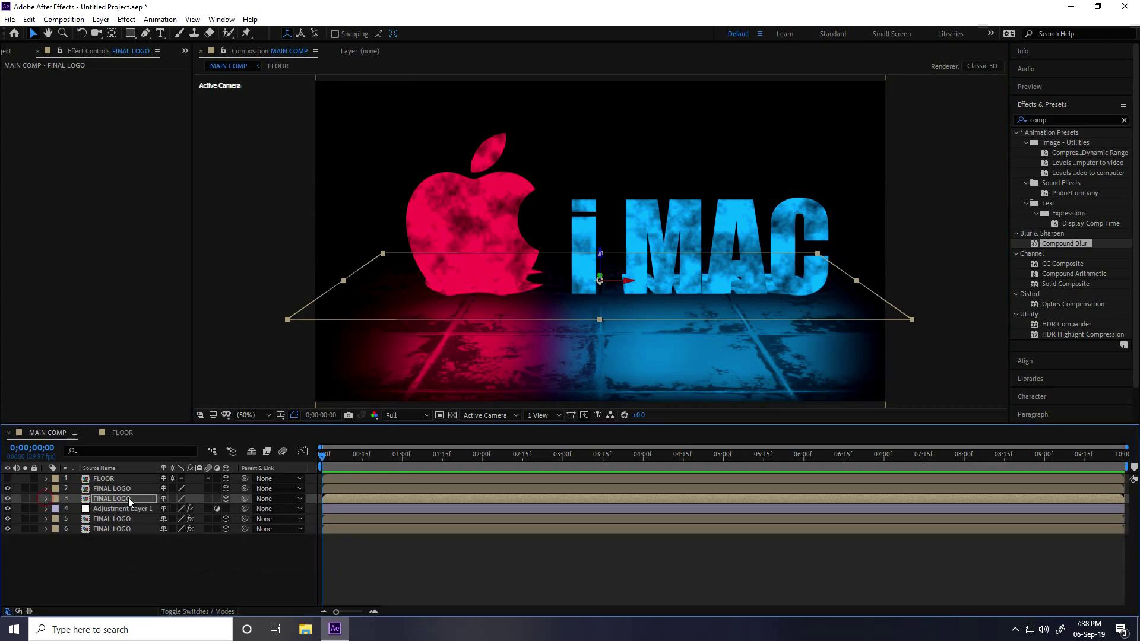
Apply the Fill effect to the rotated FINAL LOGO copy and set its color to black (000000).
{"action": "double_click", "coordinate": [1040, 120]}
{"action": "type", "text": "fill"}
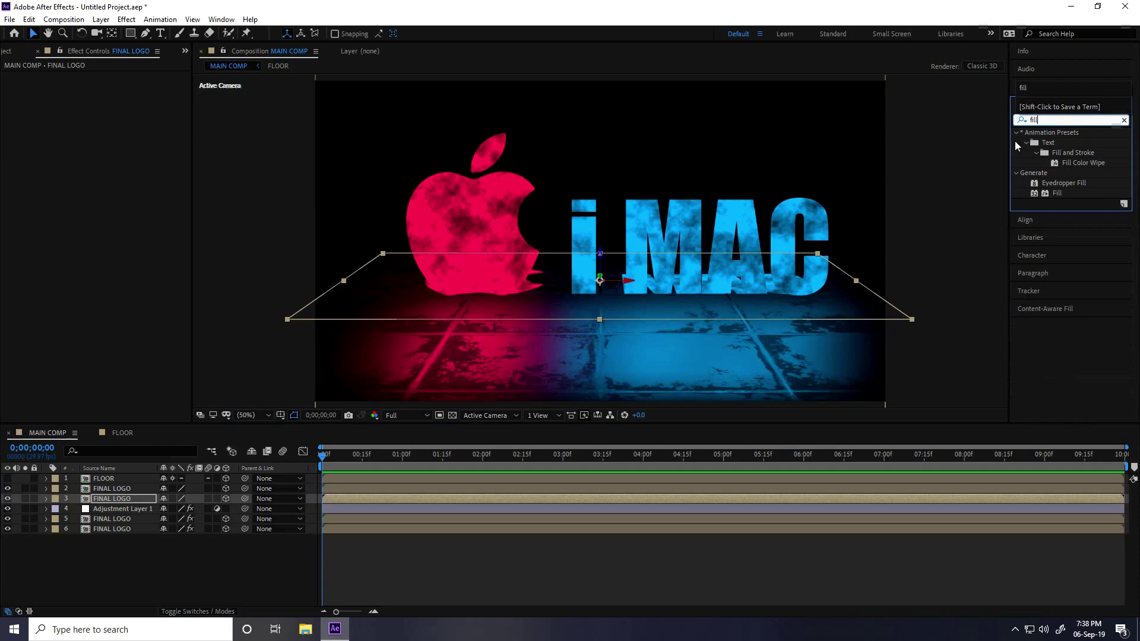
{"action": "left_click_drag", "start_coordinate": [1058, 193], "coordinate": [132, 208]}
{"action": "left_click", "coordinate": [111, 107]}
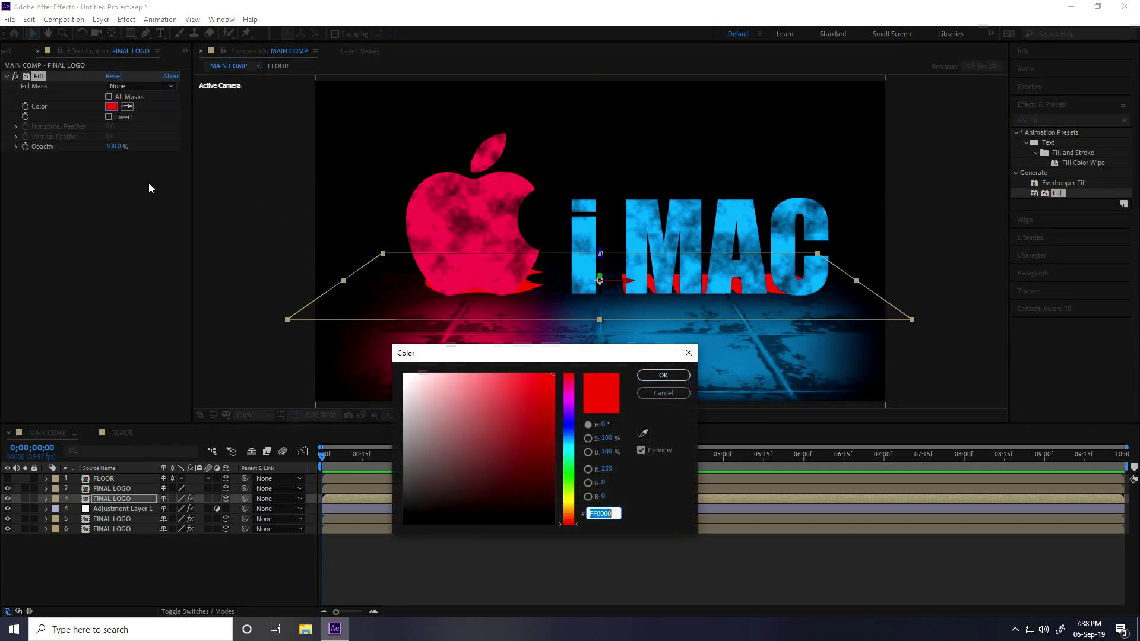
{"action": "left_click_drag", "start_coordinate": [449, 453], "coordinate": [380, 537]}
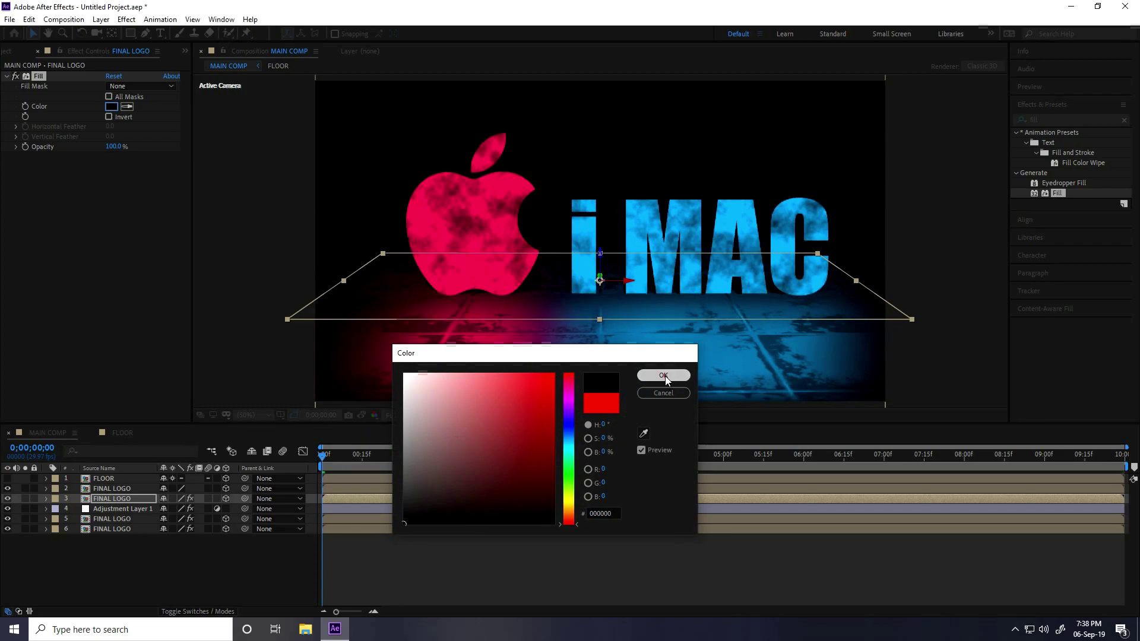
{"action": "left_click", "coordinate": [664, 375]}
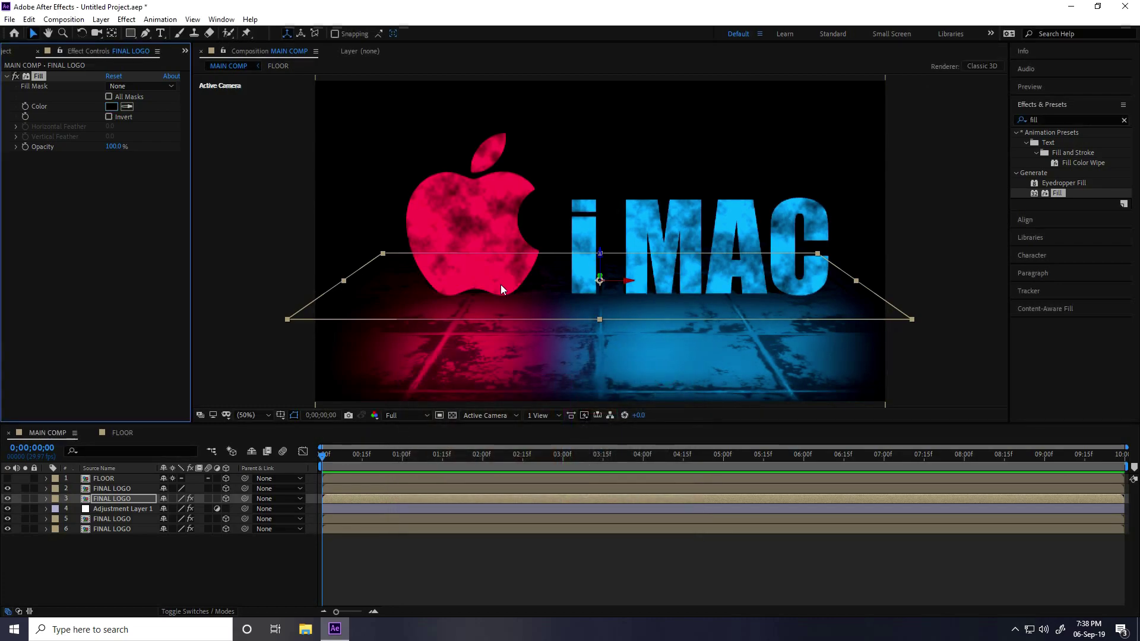
Apply Fast Box Blur to the black FINAL LOGO copy with a Blur Radius of 100.
{"action": "left_click", "coordinate": [1057, 120]}
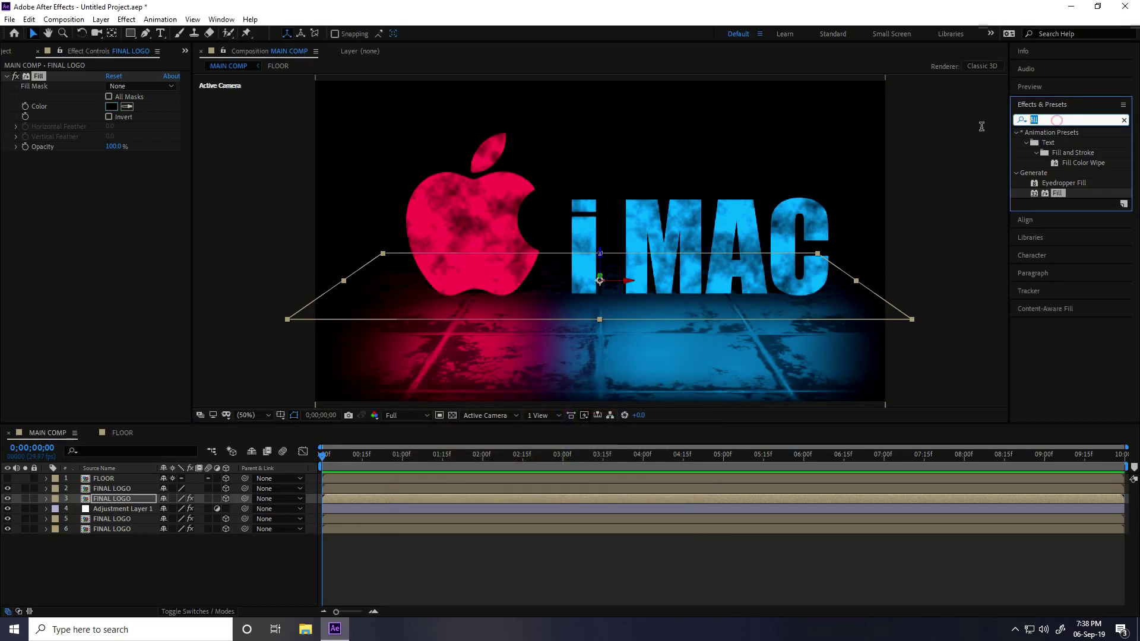
{"action": "type", "text": "fast"}
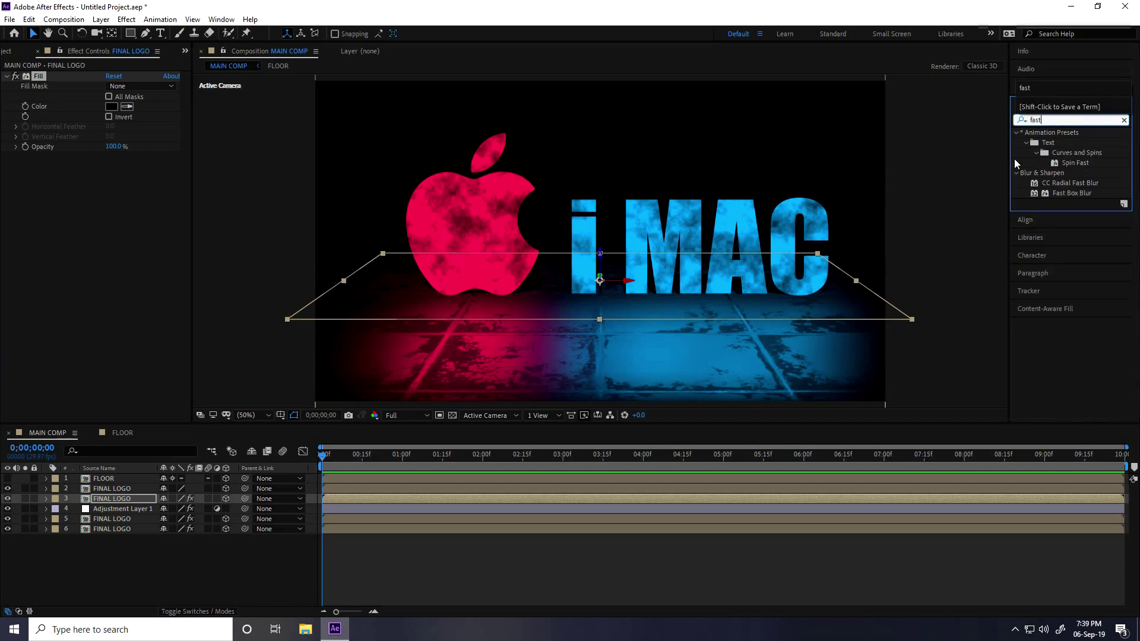
{"action": "left_click_drag", "start_coordinate": [1072, 193], "coordinate": [119, 499]}
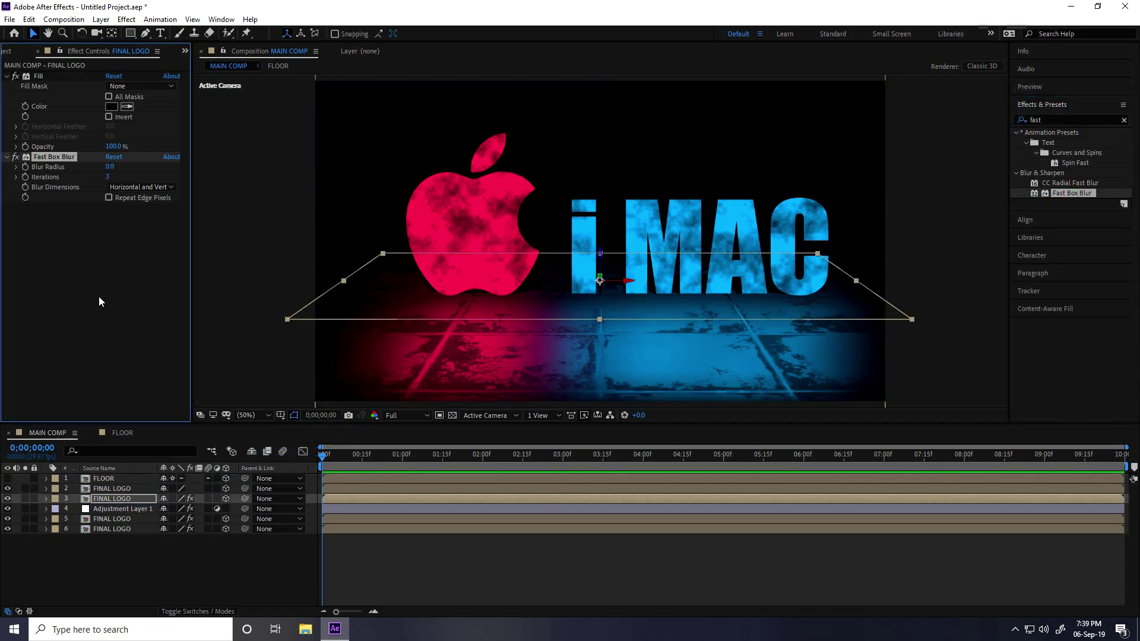
{"action": "mouse_move", "coordinate": [109, 167]}
{"action": "left_mouse_down"}
{"action": "mouse_move", "coordinate": [147, 170]}
{"action": "mouse_move", "coordinate": [119, 169]}
{"action": "left_mouse_up"}
{"action": "left_click", "coordinate": [111, 167]}
{"action": "type", "text": "100"}
{"action": "key", "text": "Return"}
{"action": "left_click", "coordinate": [258, 283]}
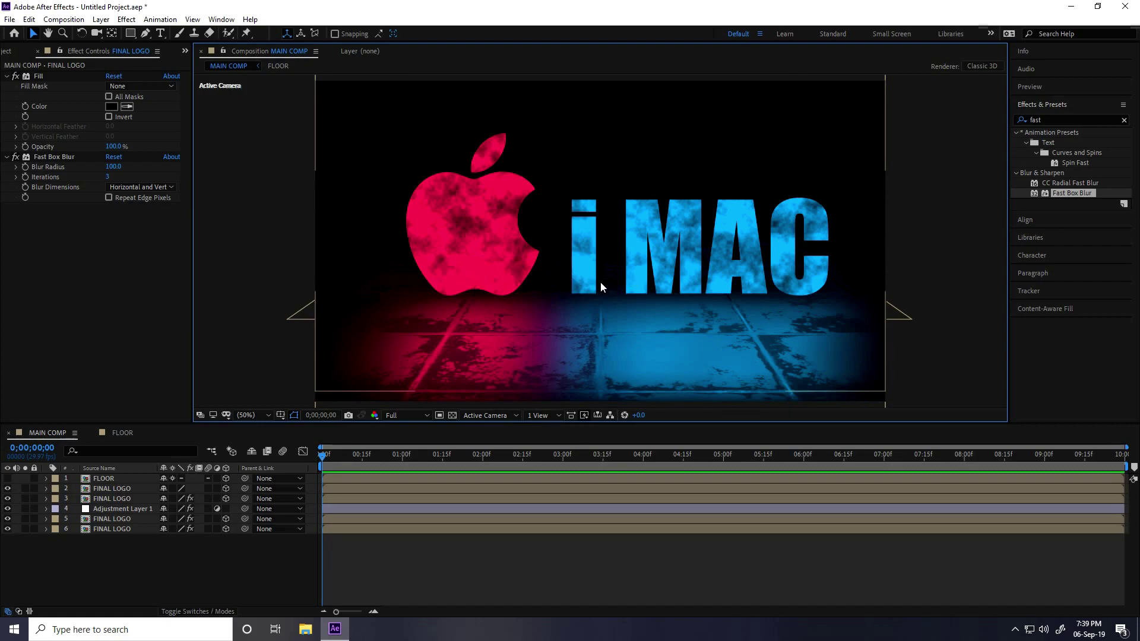
Move the blurred black FINAL LOGO copy slightly lower beneath the logo and text, and check the composition enlarged.
{"action": "left_click", "coordinate": [109, 499]}
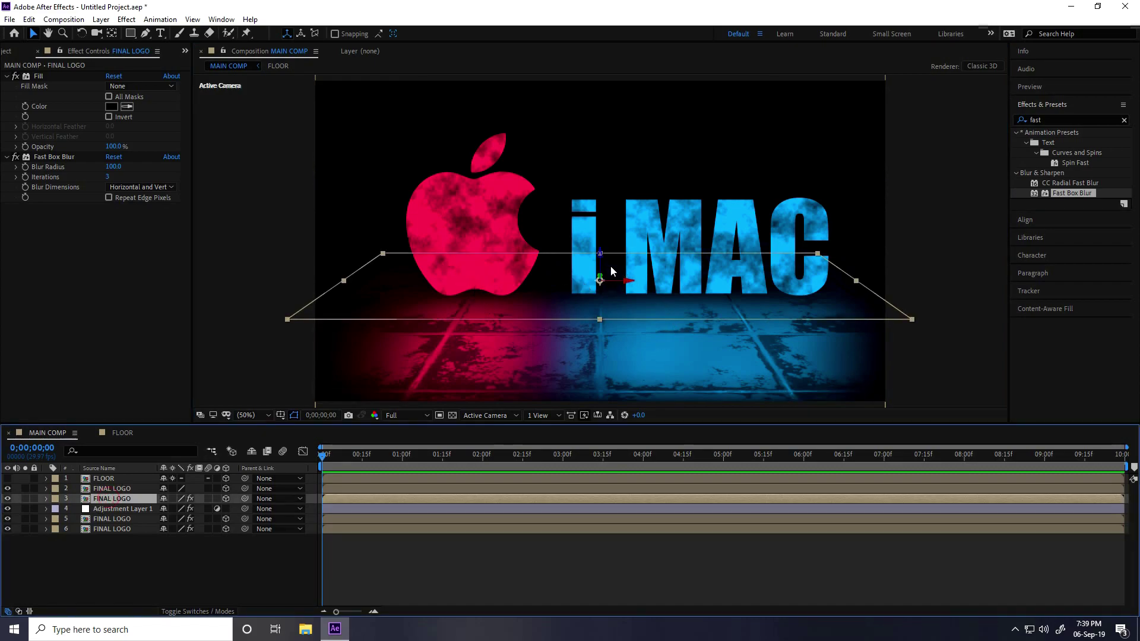
{"action": "left_click_drag", "start_coordinate": [602, 279], "coordinate": [606, 286]}
{"action": "left_click", "coordinate": [932, 334]}
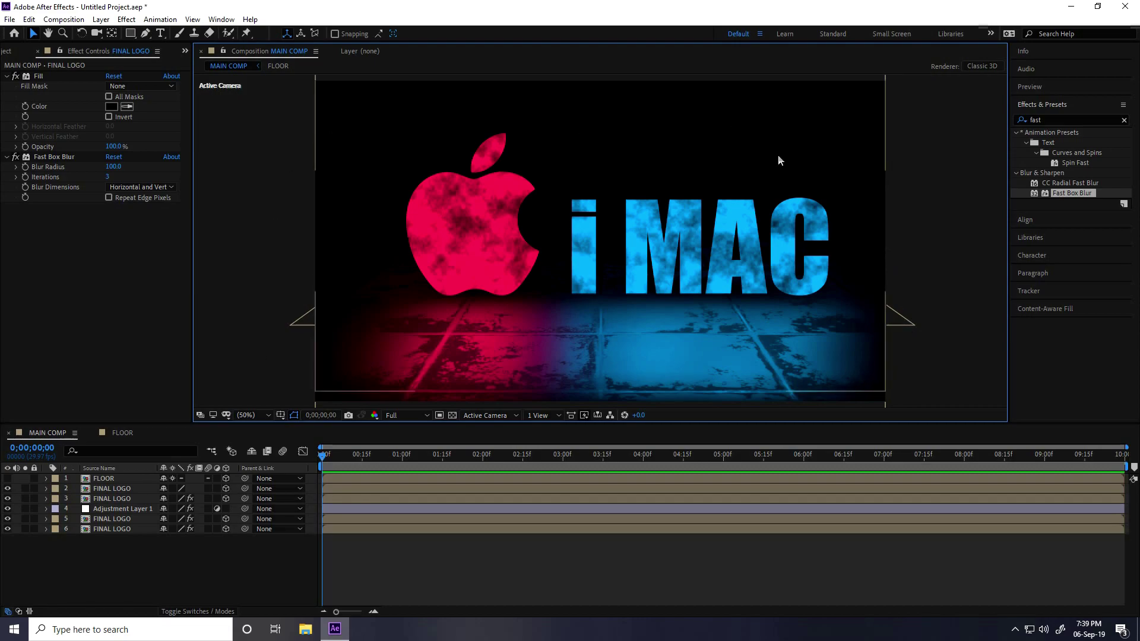
{"action": "key", "text": "grave"}
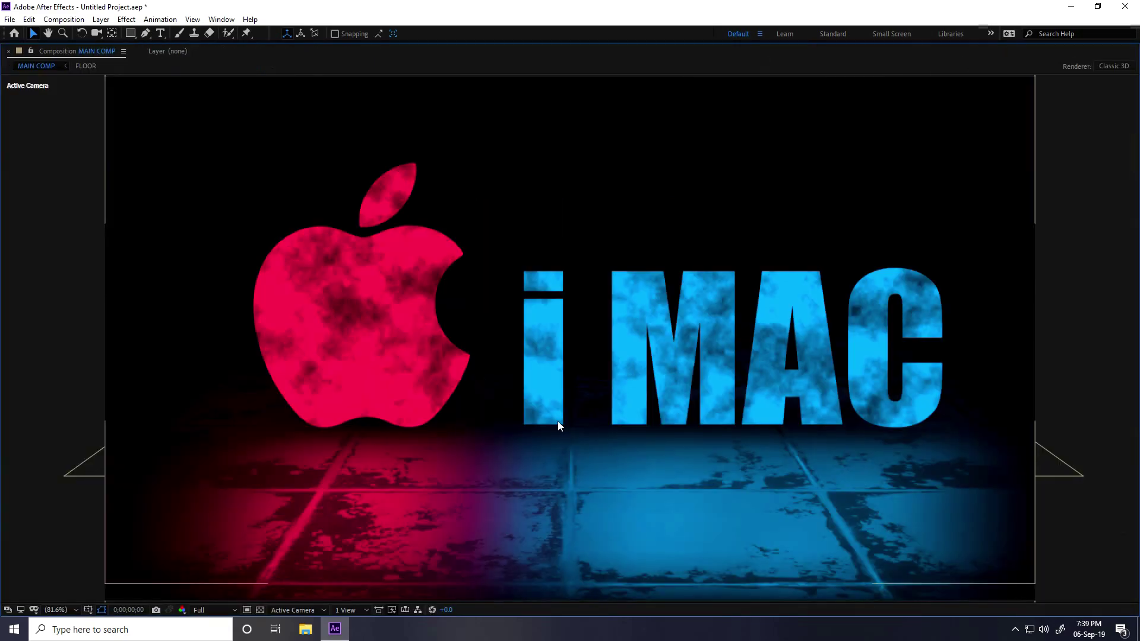
{"action": "left_click", "coordinate": [1046, 384]}
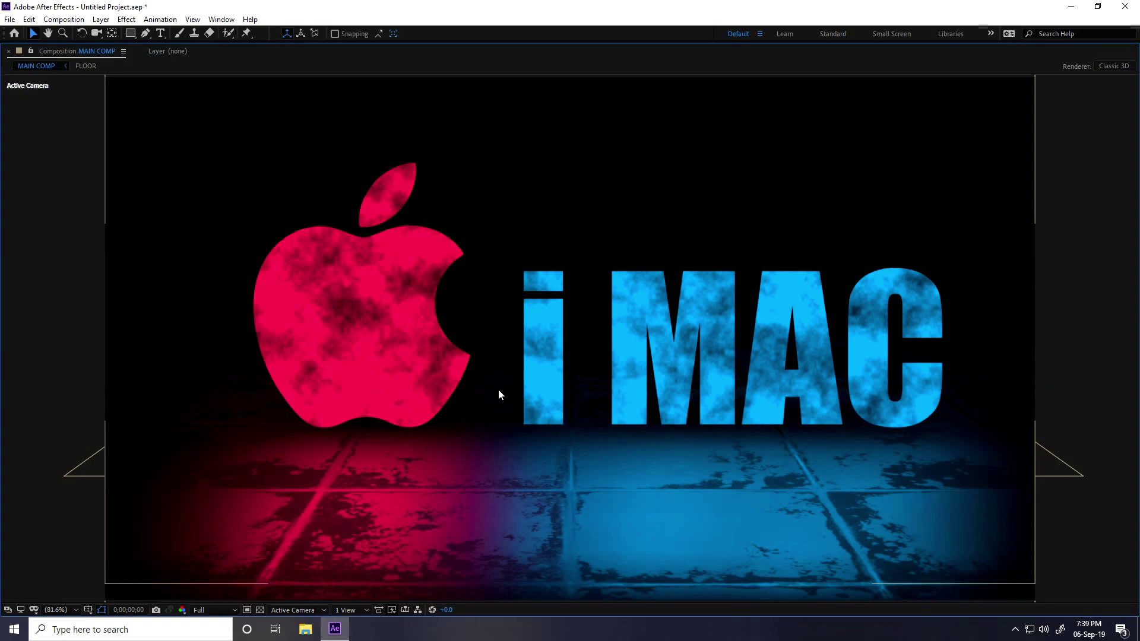